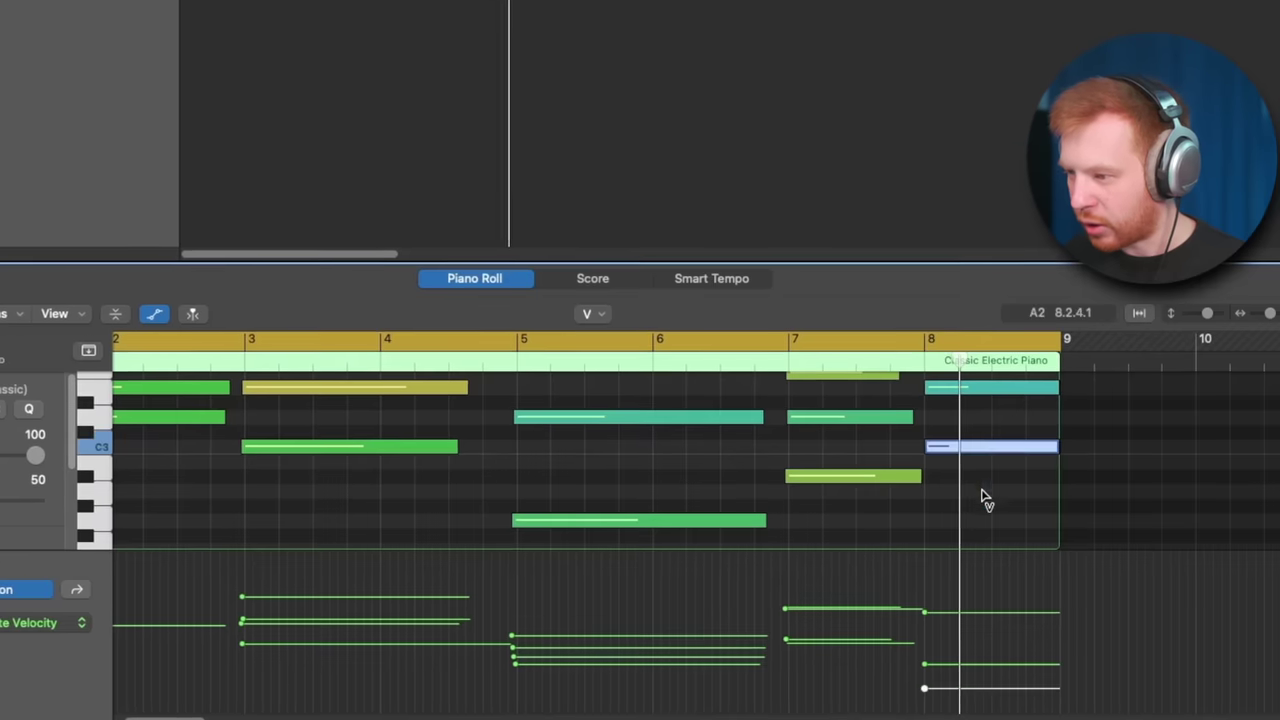
- Raise the velocity of the selected C3 note at bar 8 and enlarge the Piano Roll editor
drag(925, 688, 1088, 632)
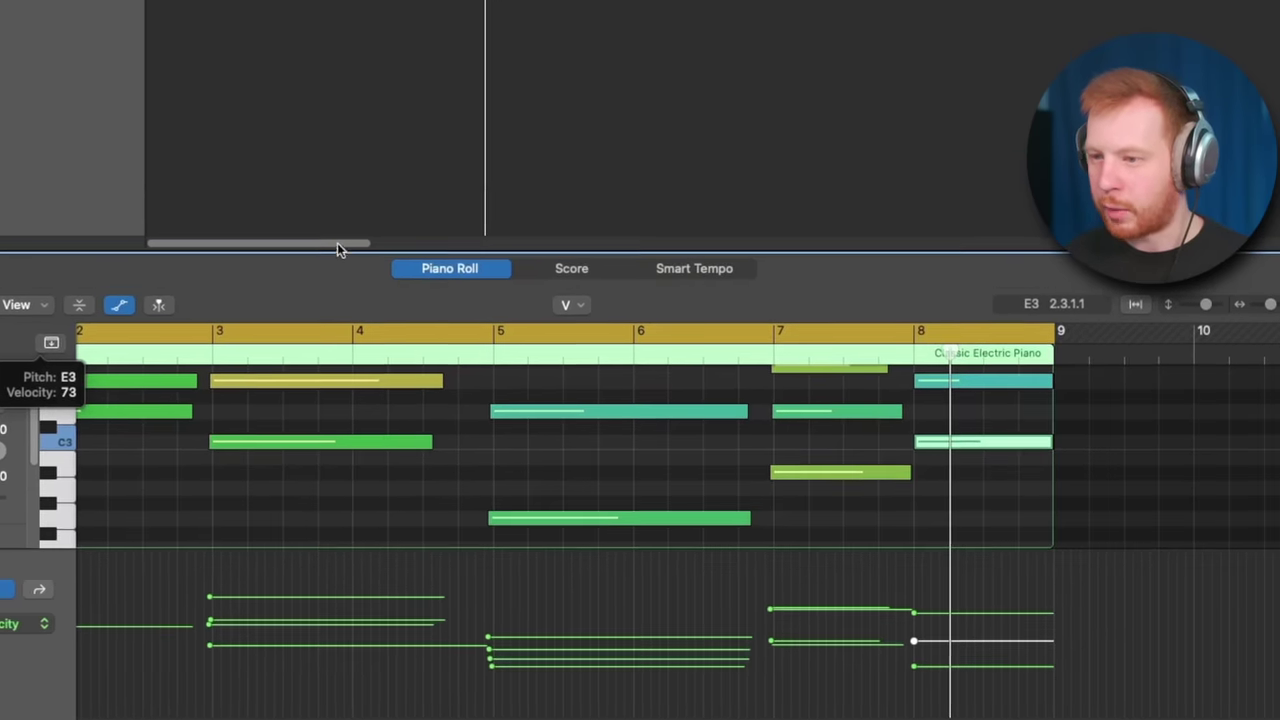
drag(334, 249, 334, 55)
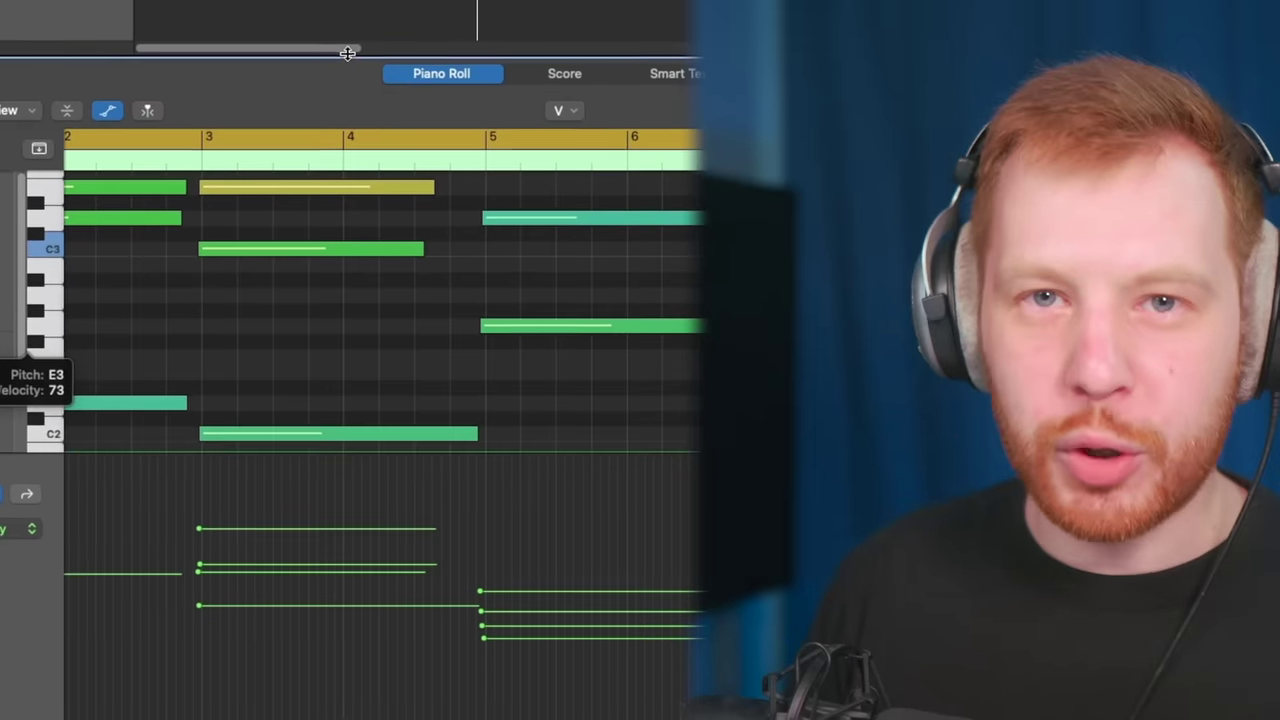
scroll(312, 289, down, 3)
scroll(314, 290, up, 9)
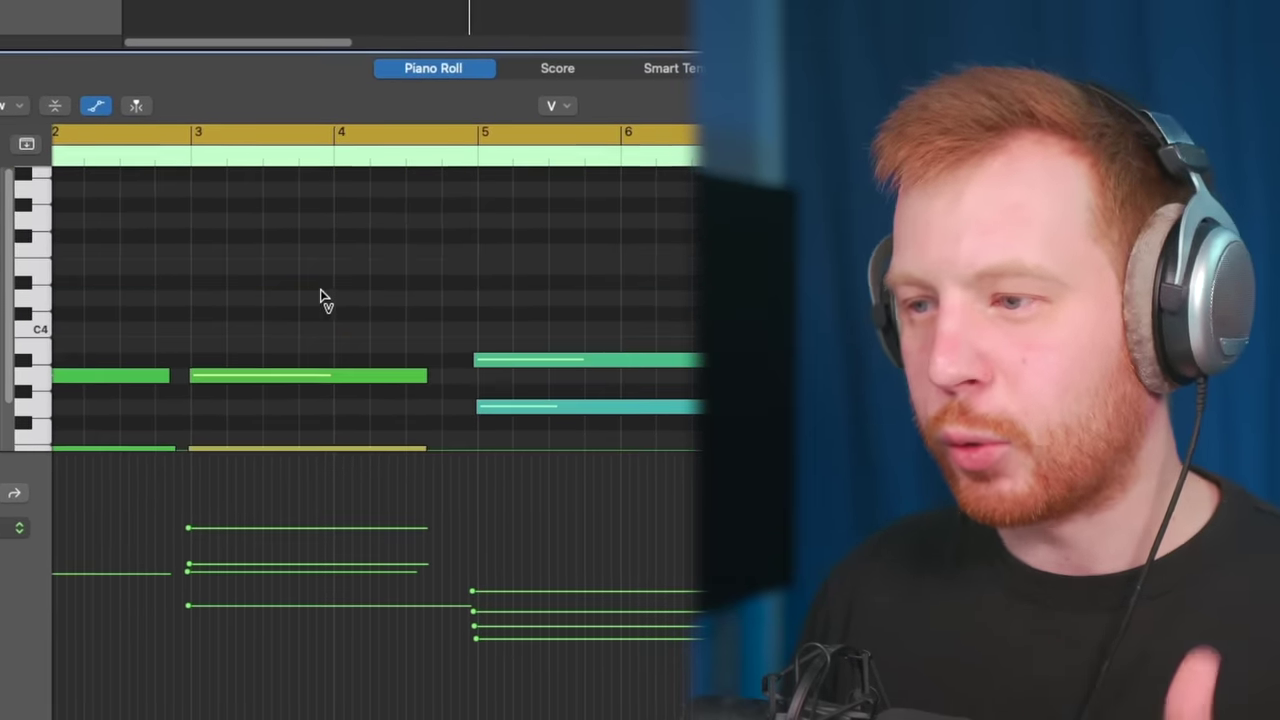
scroll(318, 290, down, 4)
scroll(314, 306, right, 15)
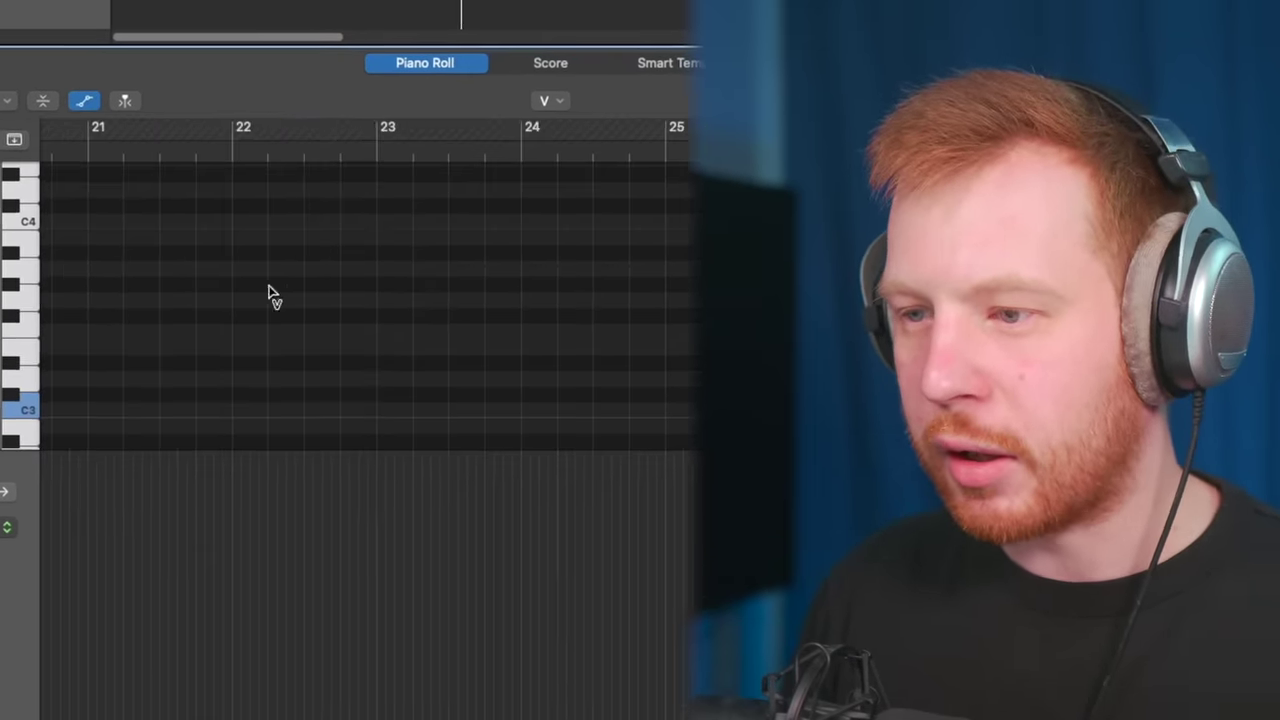
scroll(400, 276, left, 15)
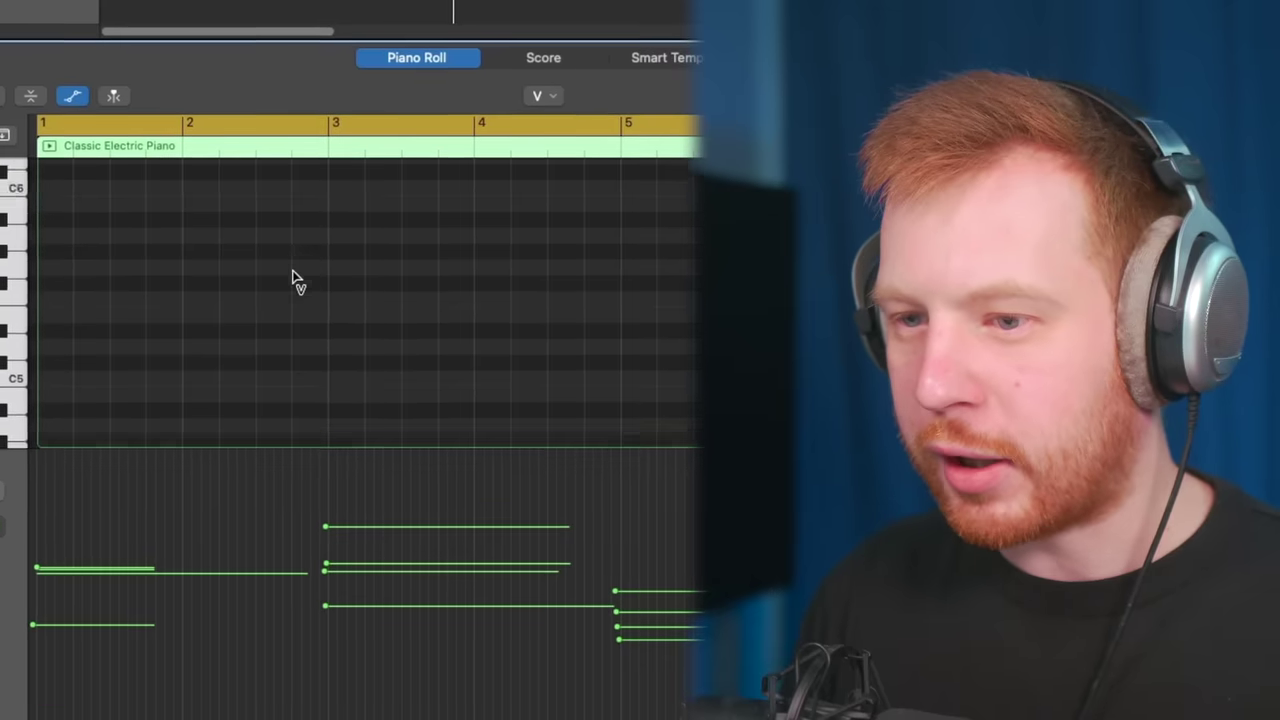
scroll(296, 318, down, 3)
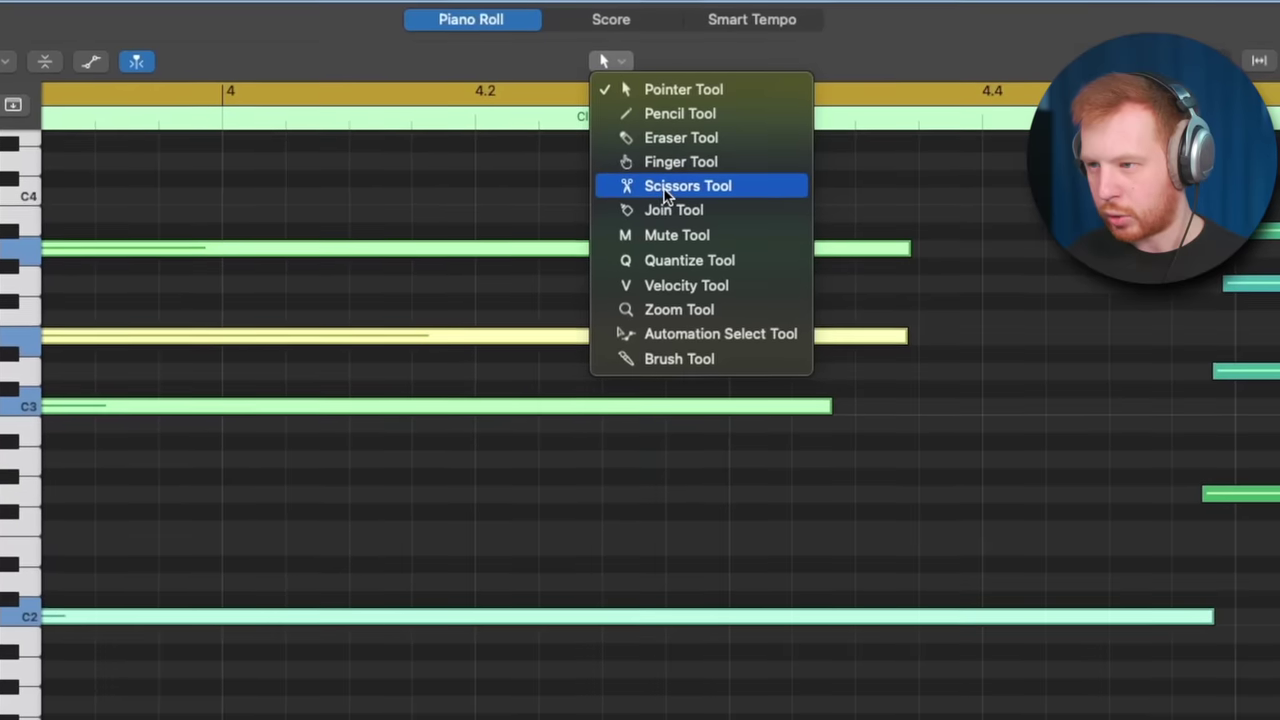
- Cut the chord notes that start at bar 3 at position 4.3 with the Scissors tool and delete the parts after the cut
key(Escape)
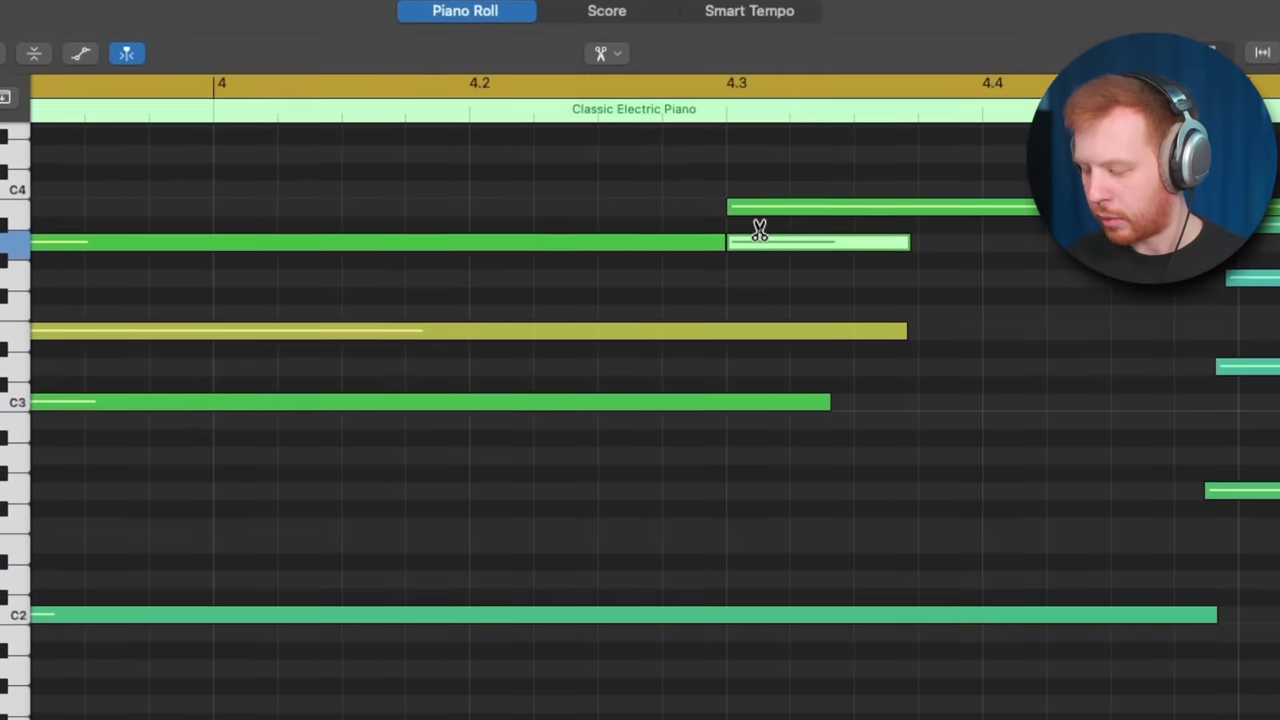
key(Delete)
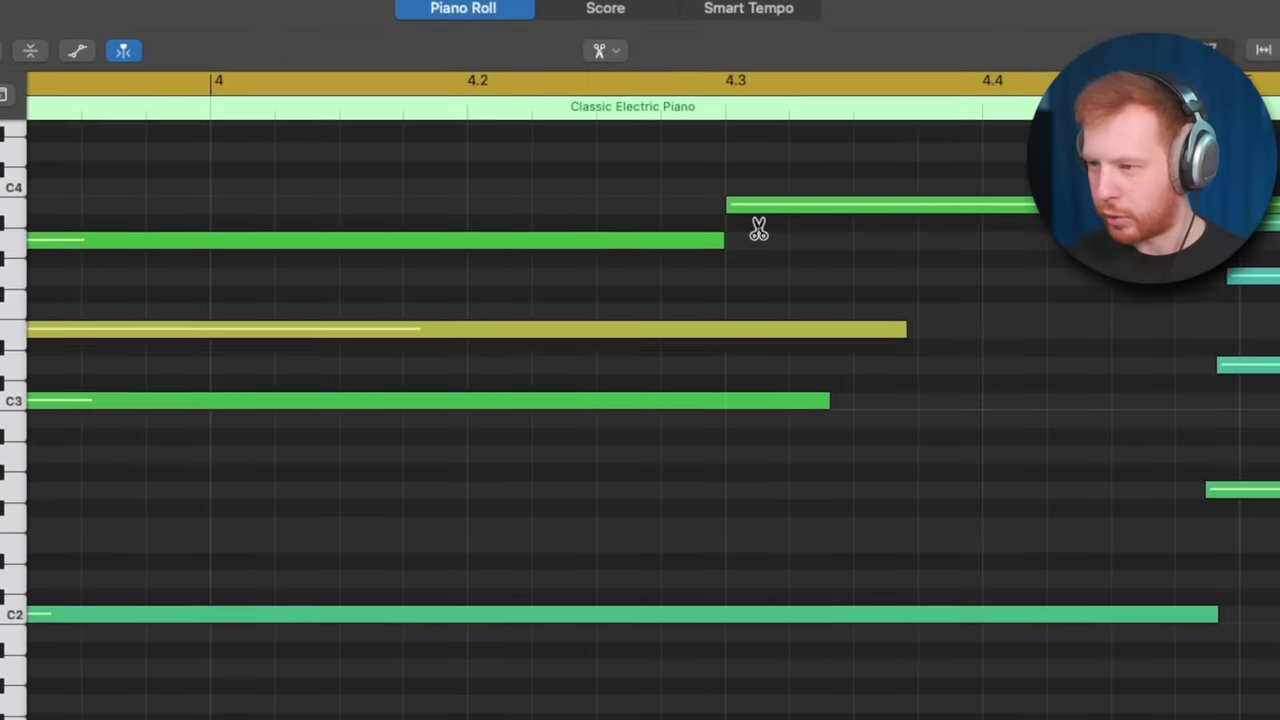
click(730, 334)
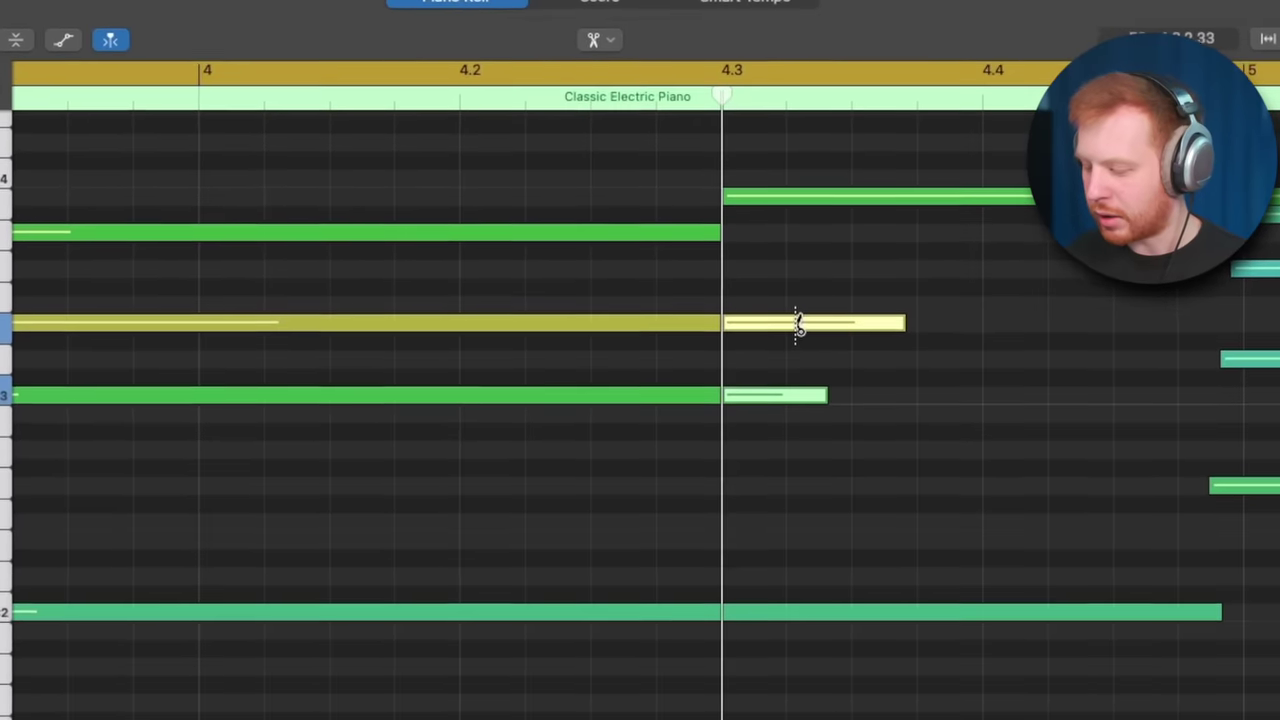
drag(737, 480, 734, 630)
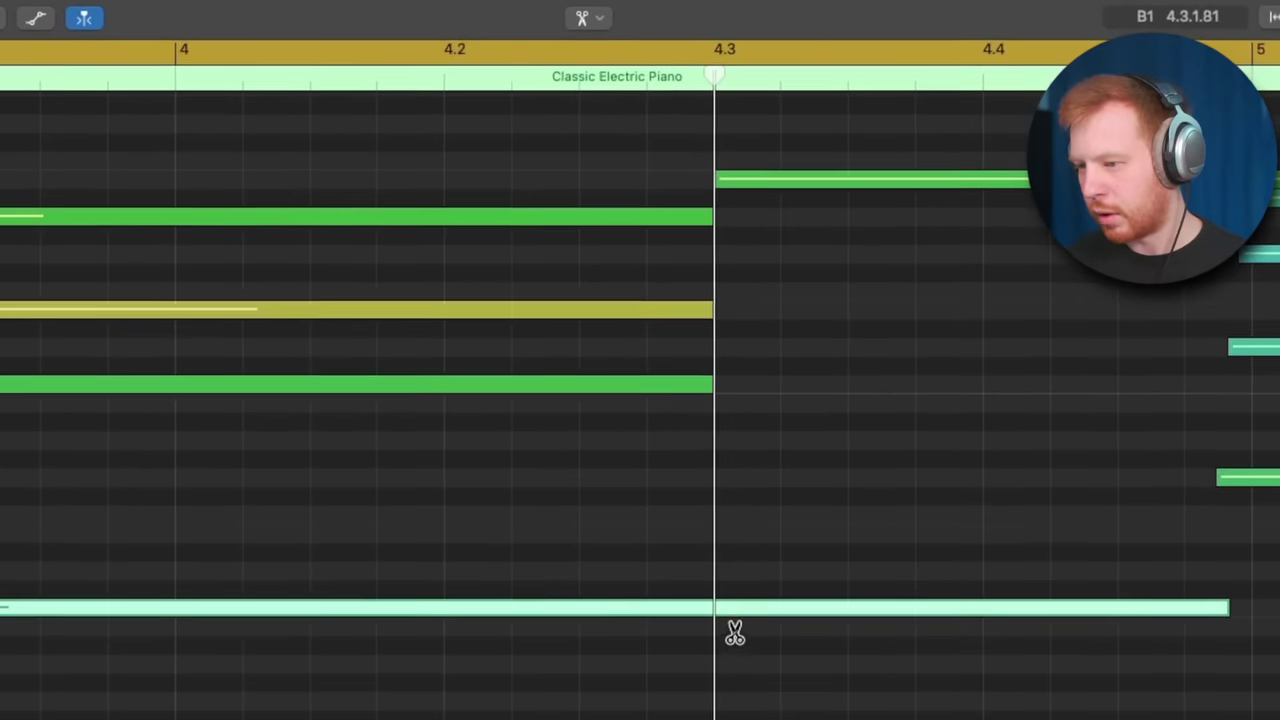
right_click(718, 608)
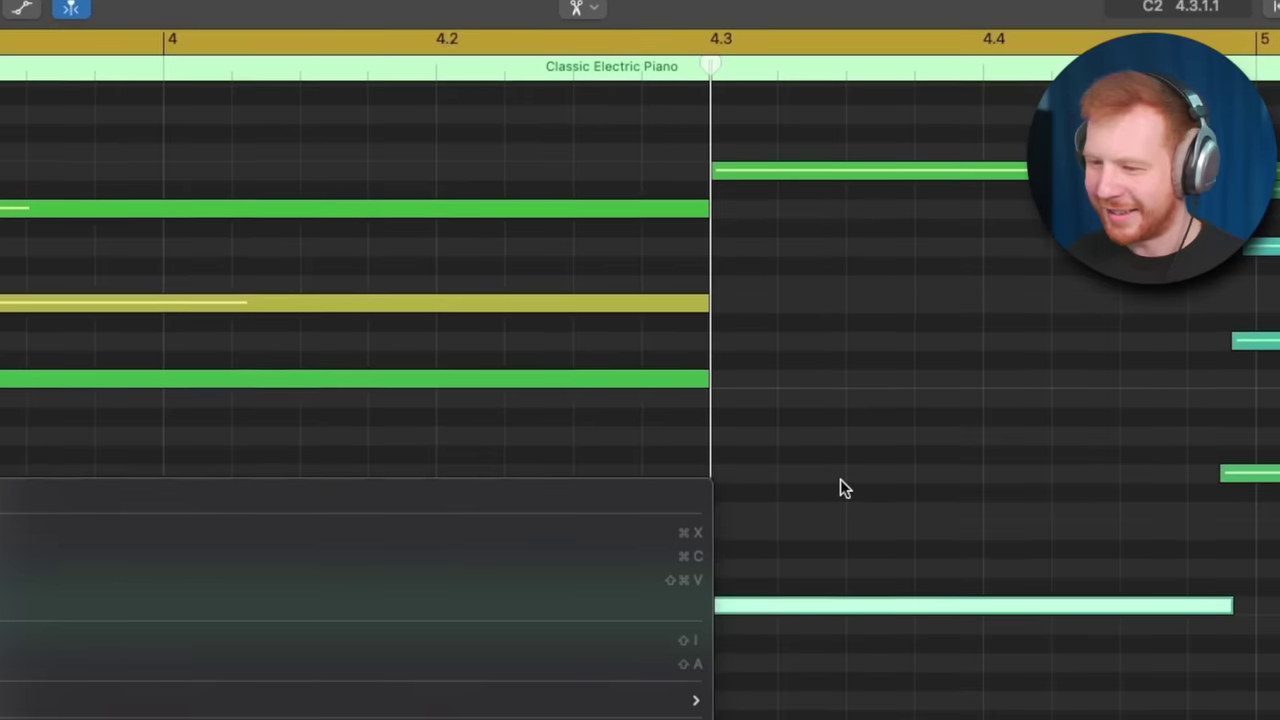
click(840, 481)
click(719, 618)
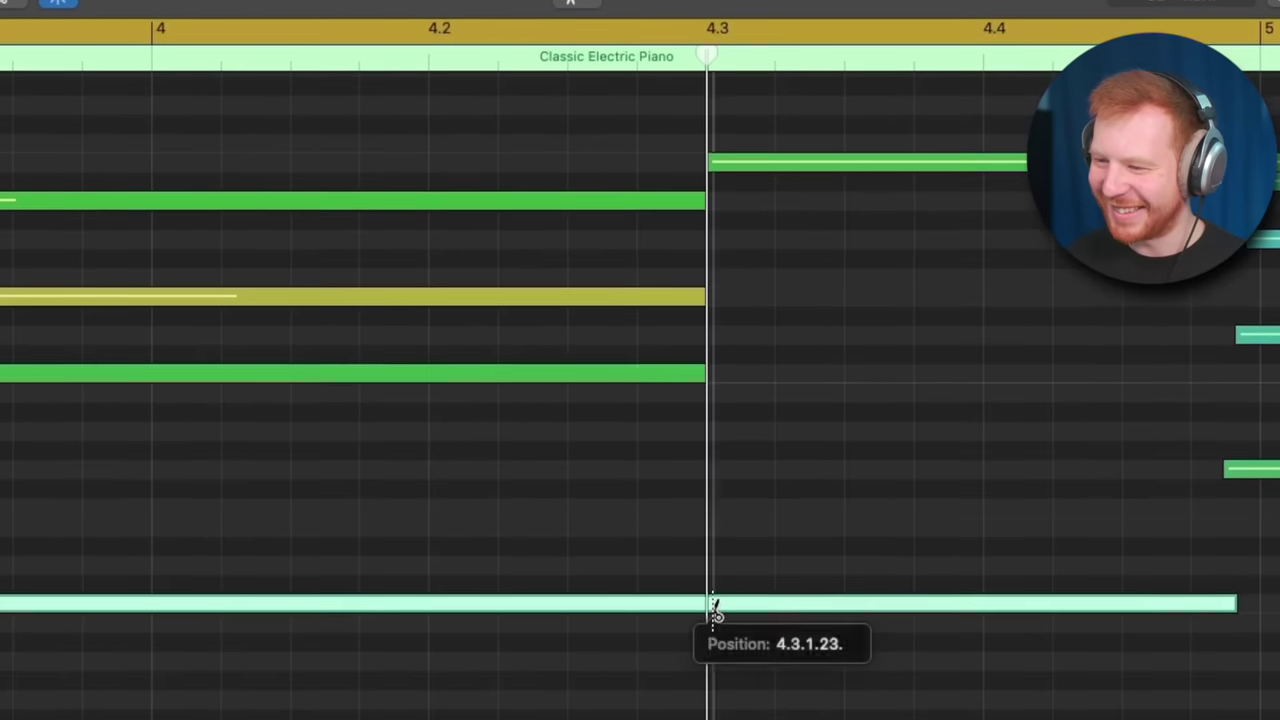
- Open the Classic Electric Piano region in the Piano Roll
scroll(850, 360, up, 3)
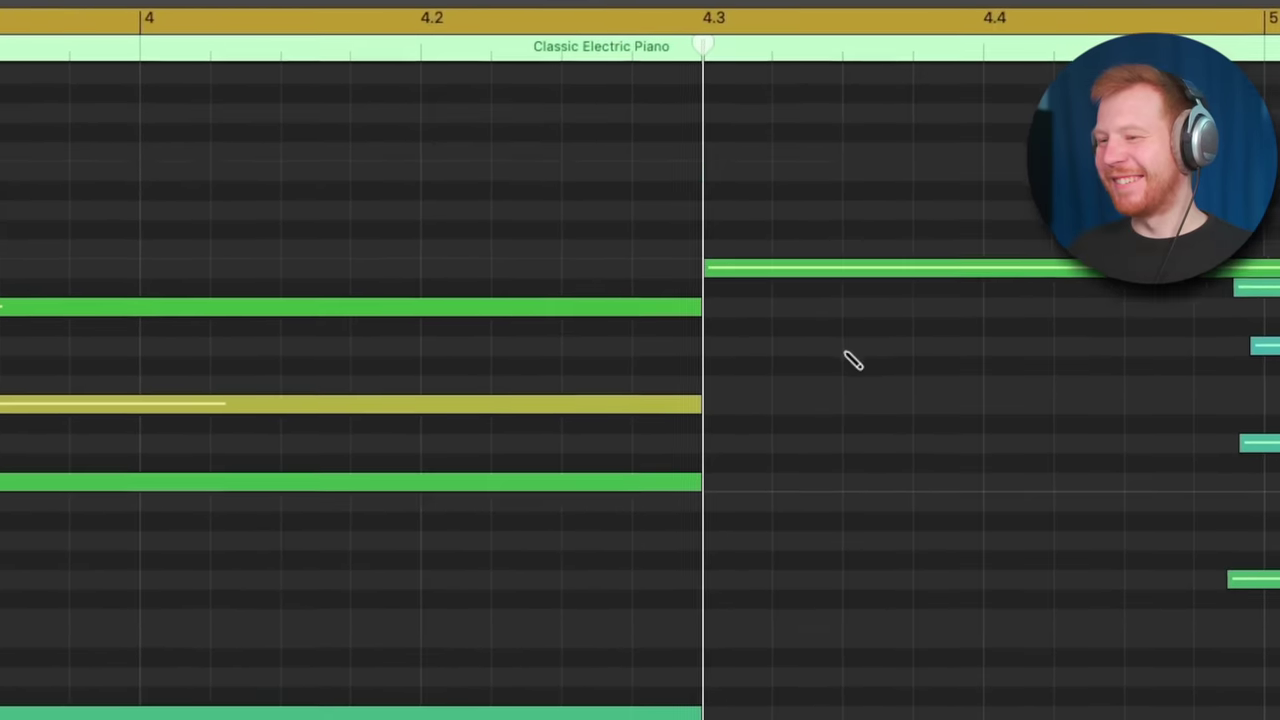
scroll(846, 360, down, 1)
scroll(660, 370, down, 5)
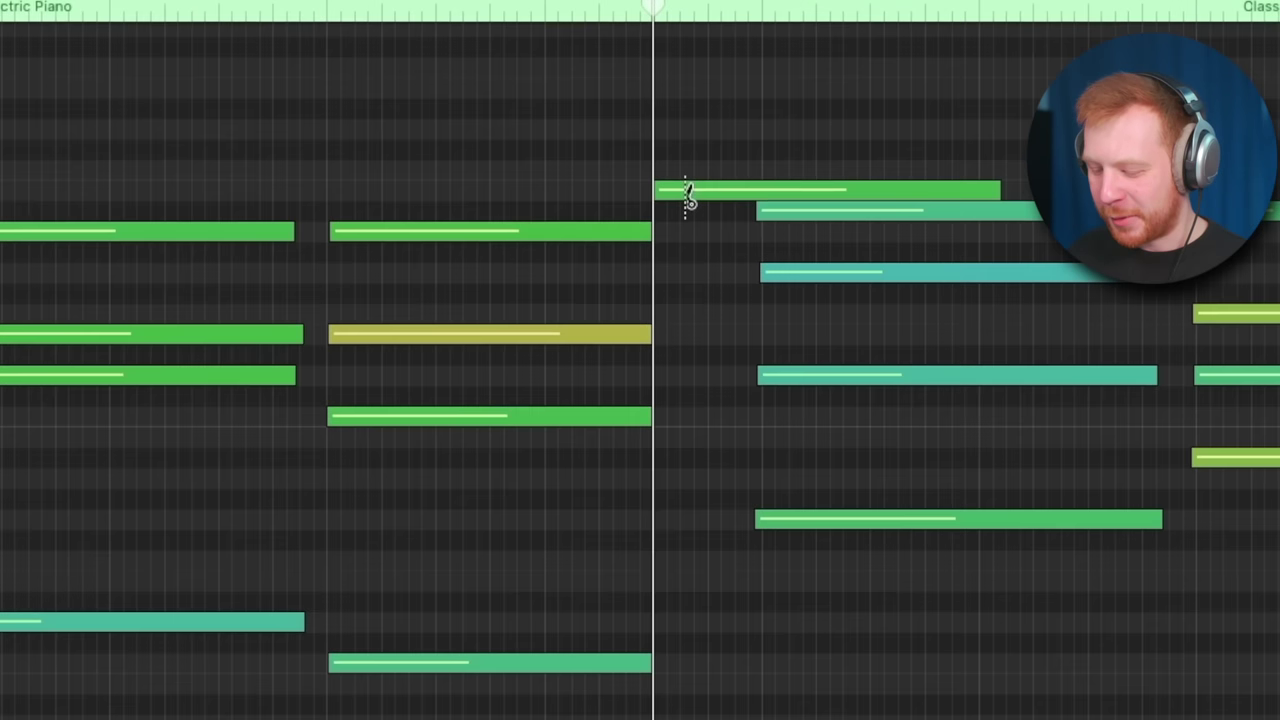
key(t)
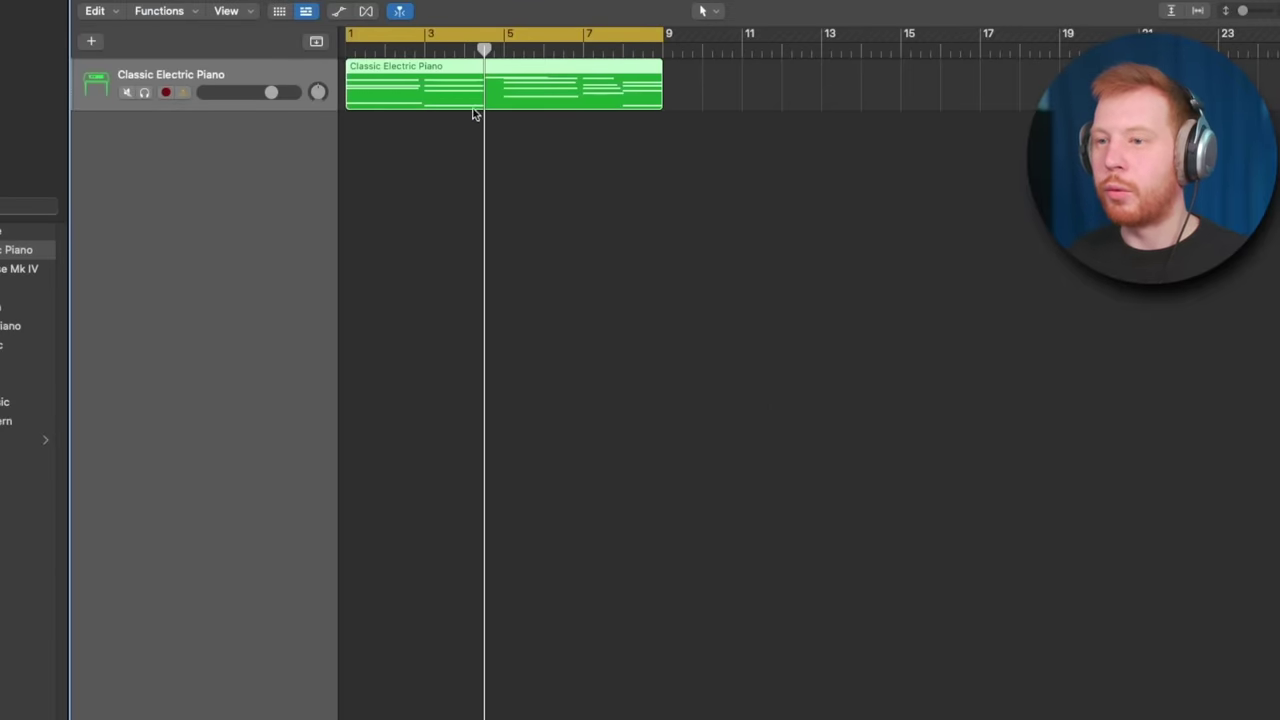
double_click(468, 93)
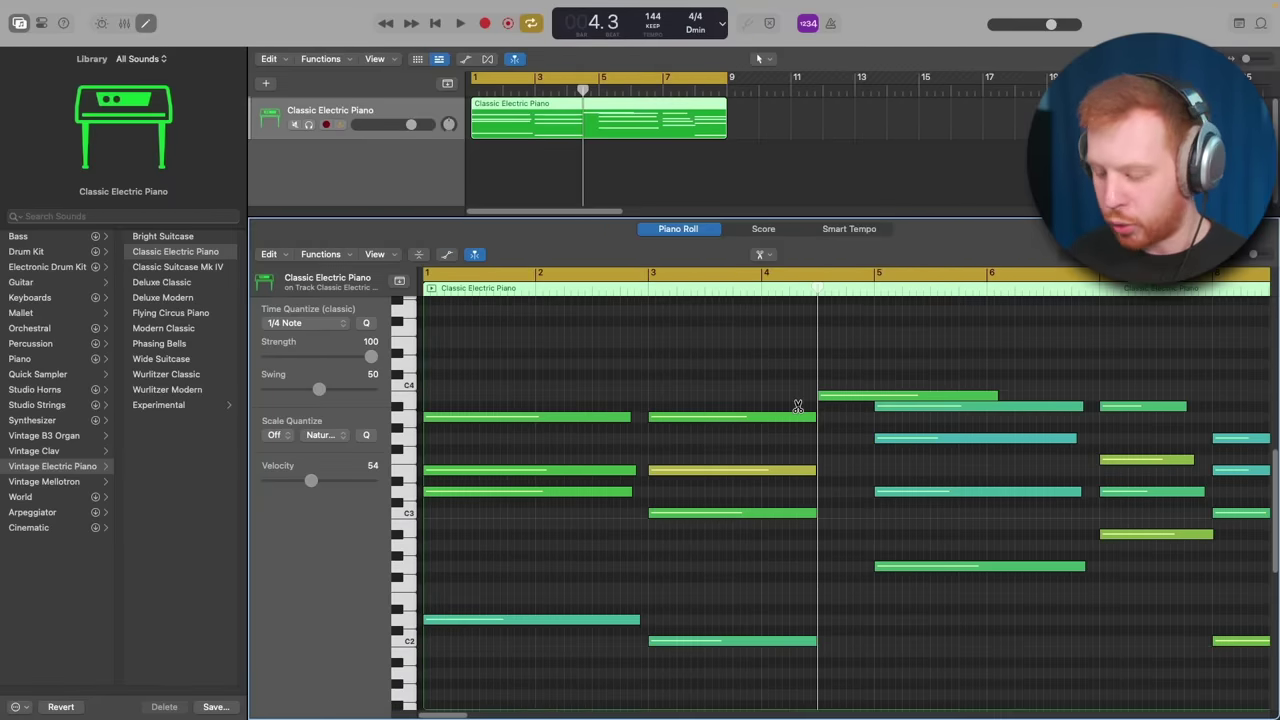
- Close and reopen the editor, and show and hide the inspector
key(e)
key(e)
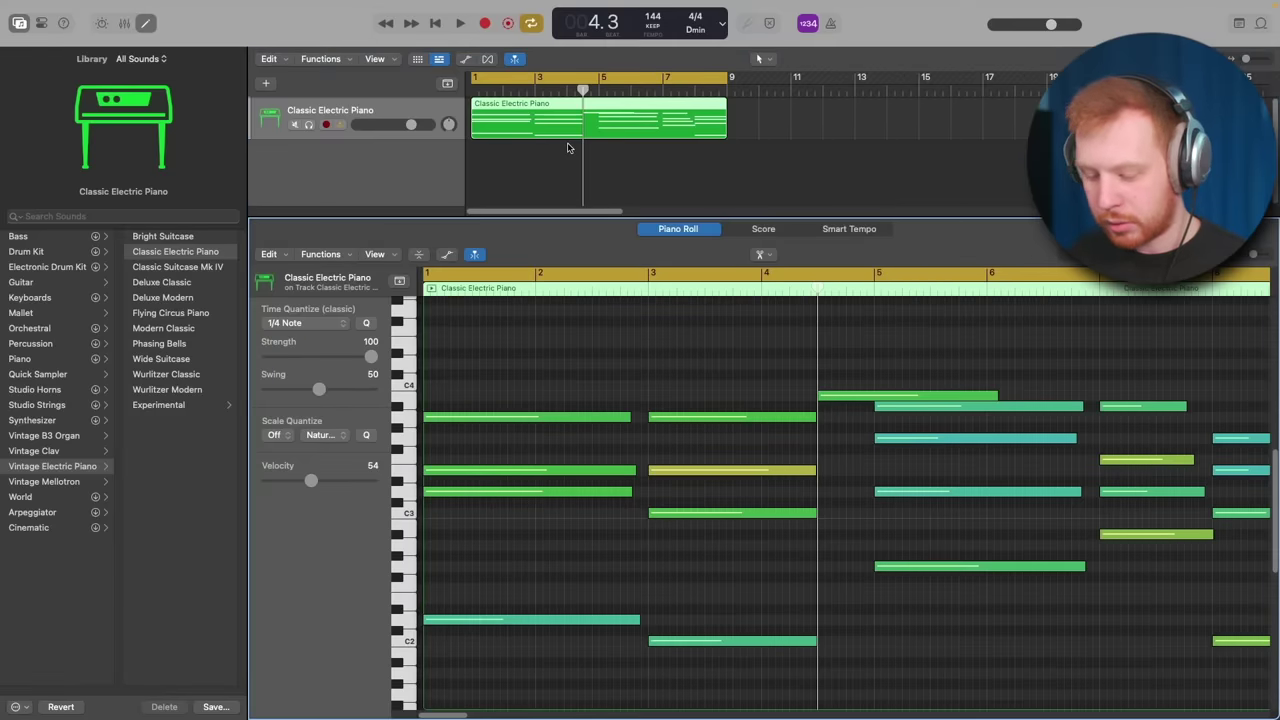
key(i)
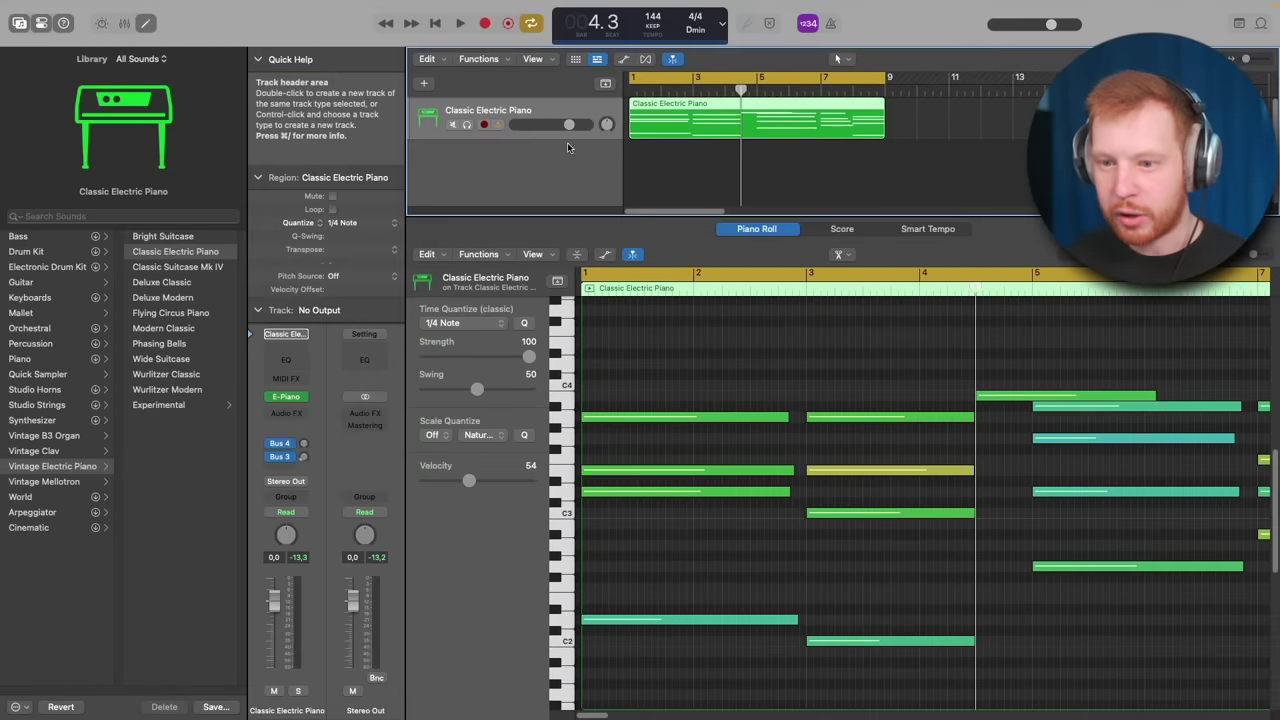
key(i)
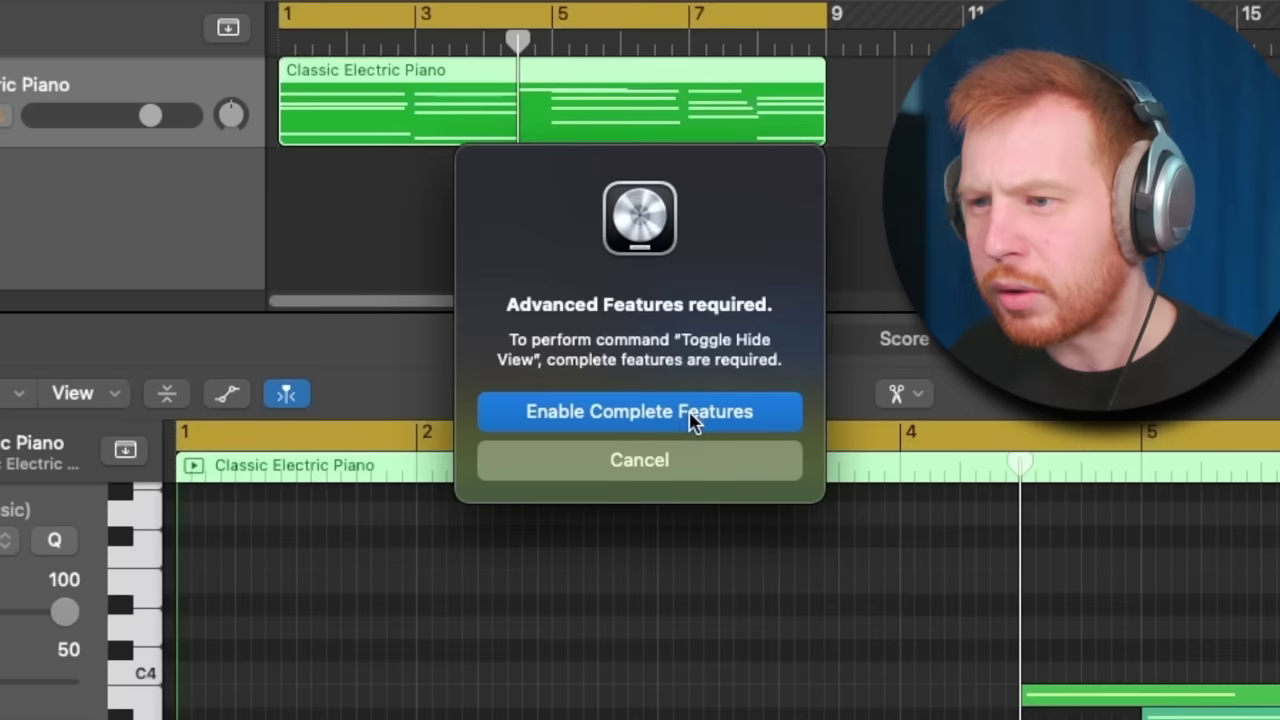
- Enable the complete features and assign the Pointer as the primary and the Scissors as the secondary Piano Roll tool
click(700, 420)
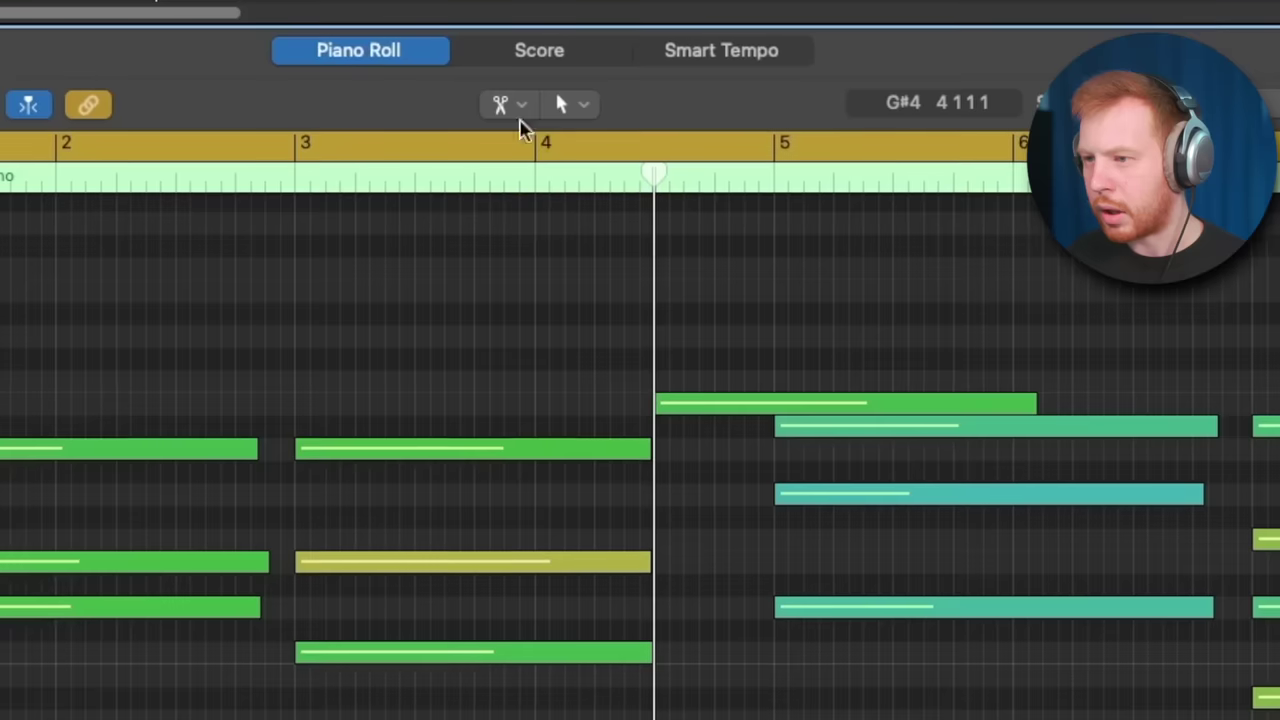
click(744, 254)
click(760, 269)
click(774, 254)
click(627, 276)
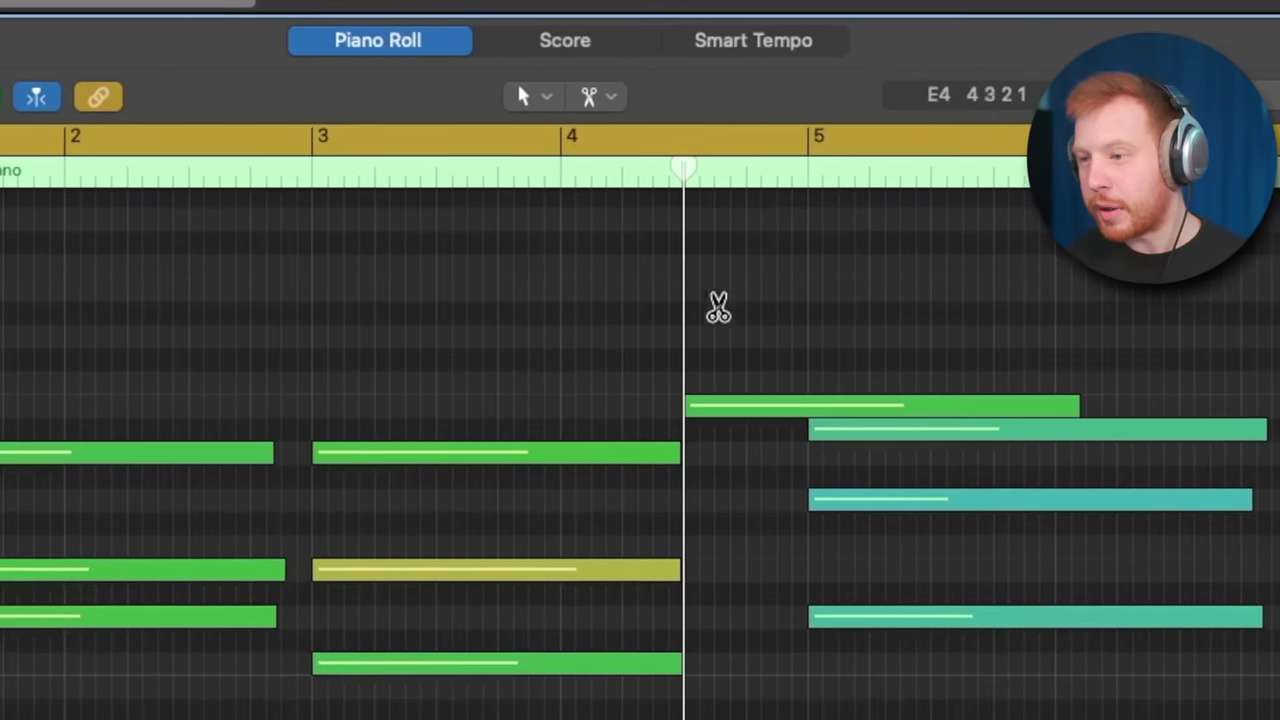
- Split the B3 note that begins at 4.3 at bar 5 and delete the part before the cut
click(802, 405)
click(776, 405)
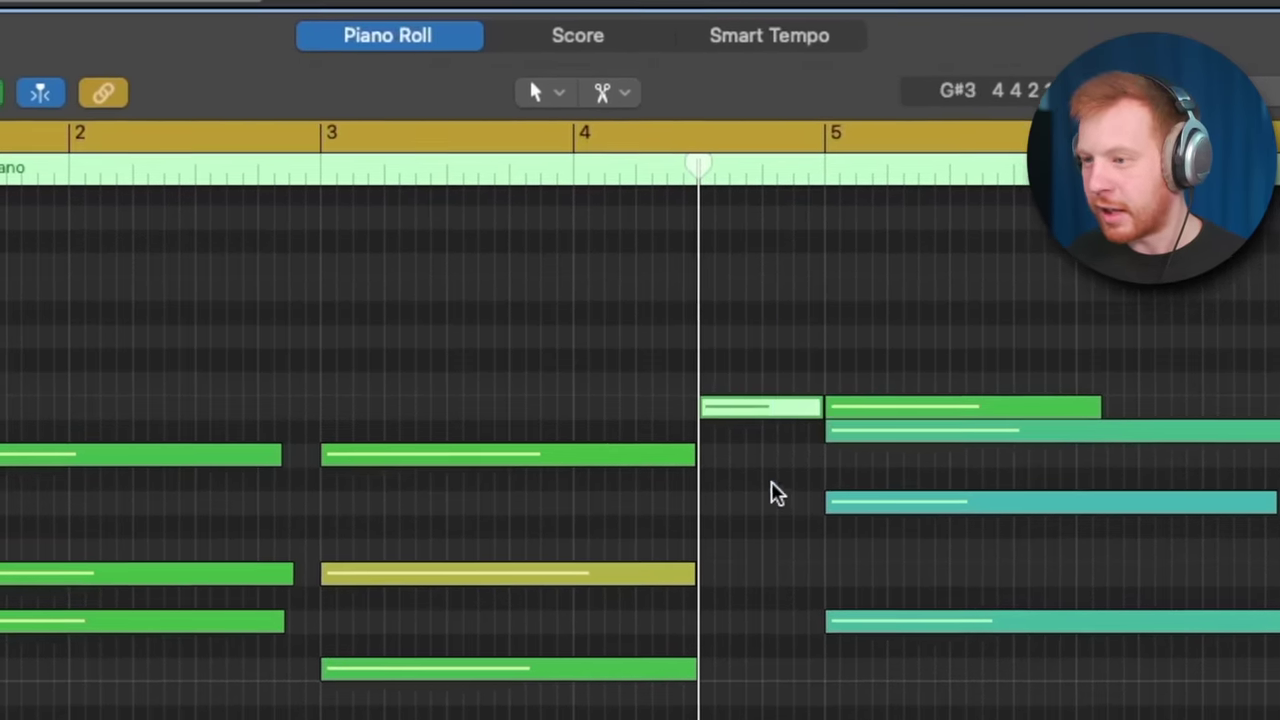
key(Delete)
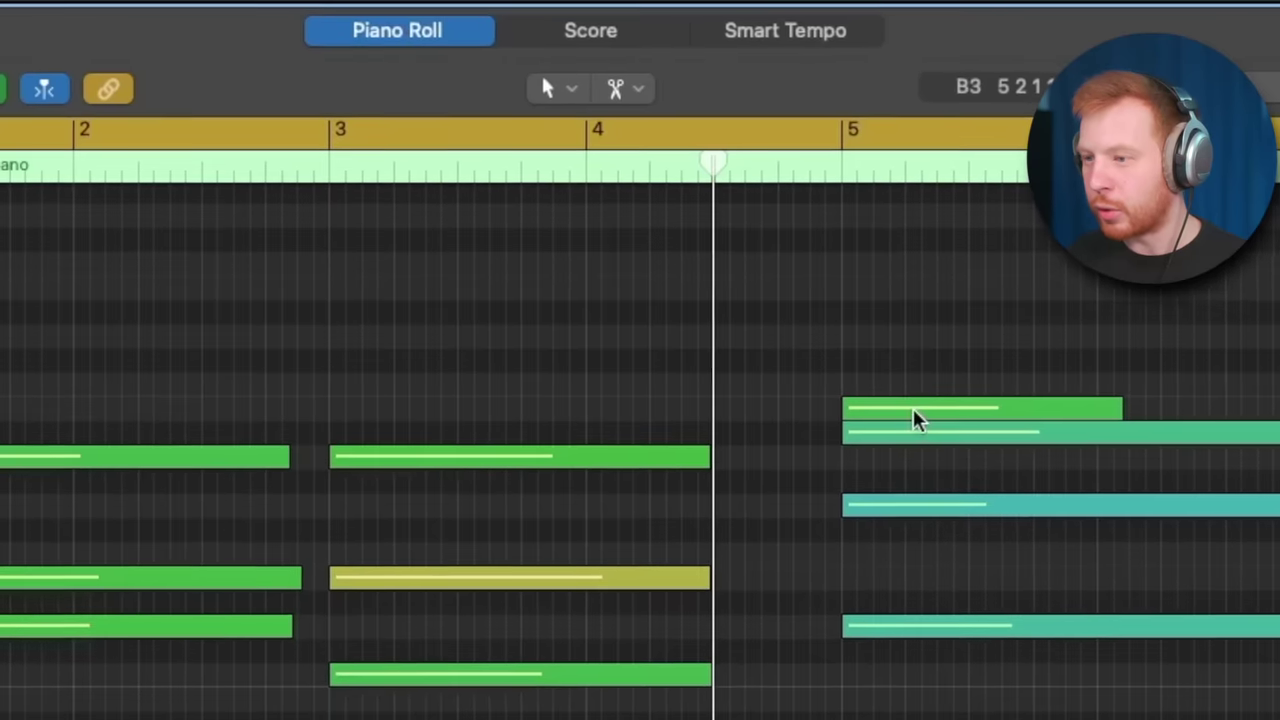
- Move the remaining piece of the B3 note up to D#4 at bar 4 and delete it
drag(915, 412, 662, 316)
right_click(688, 289)
click(678, 369)
drag(604, 286, 730, 313)
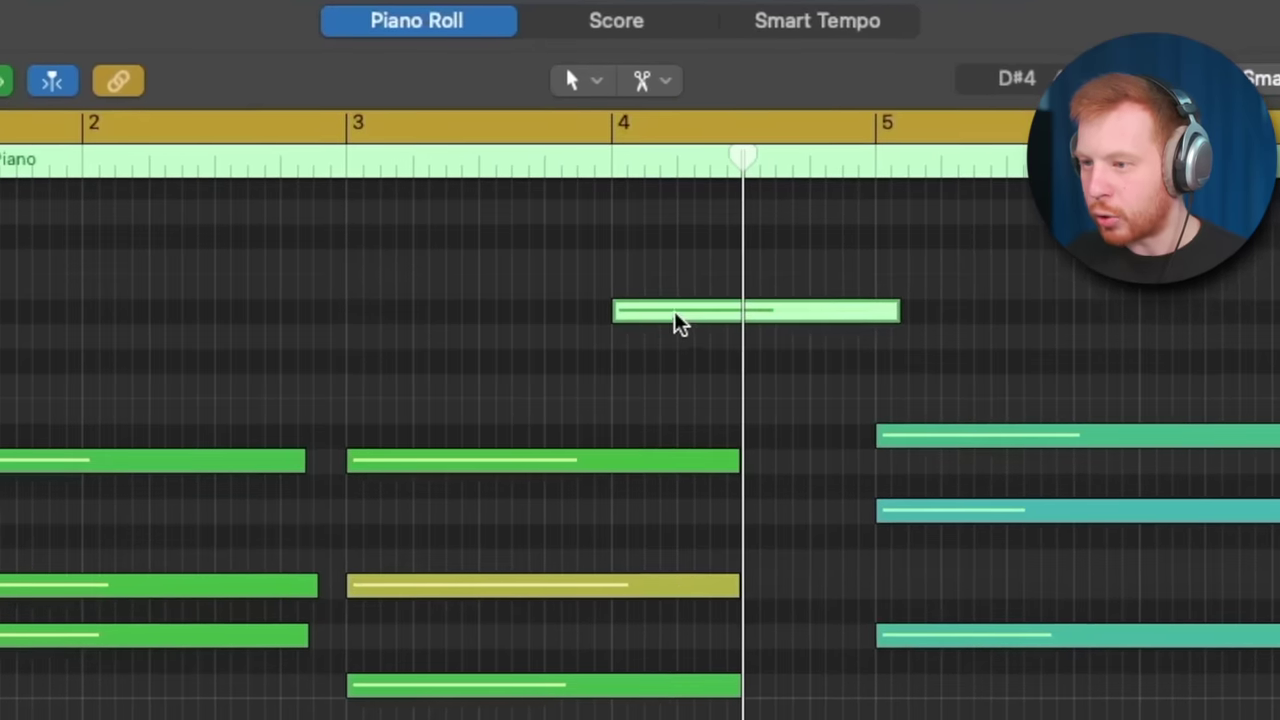
key(Delete)
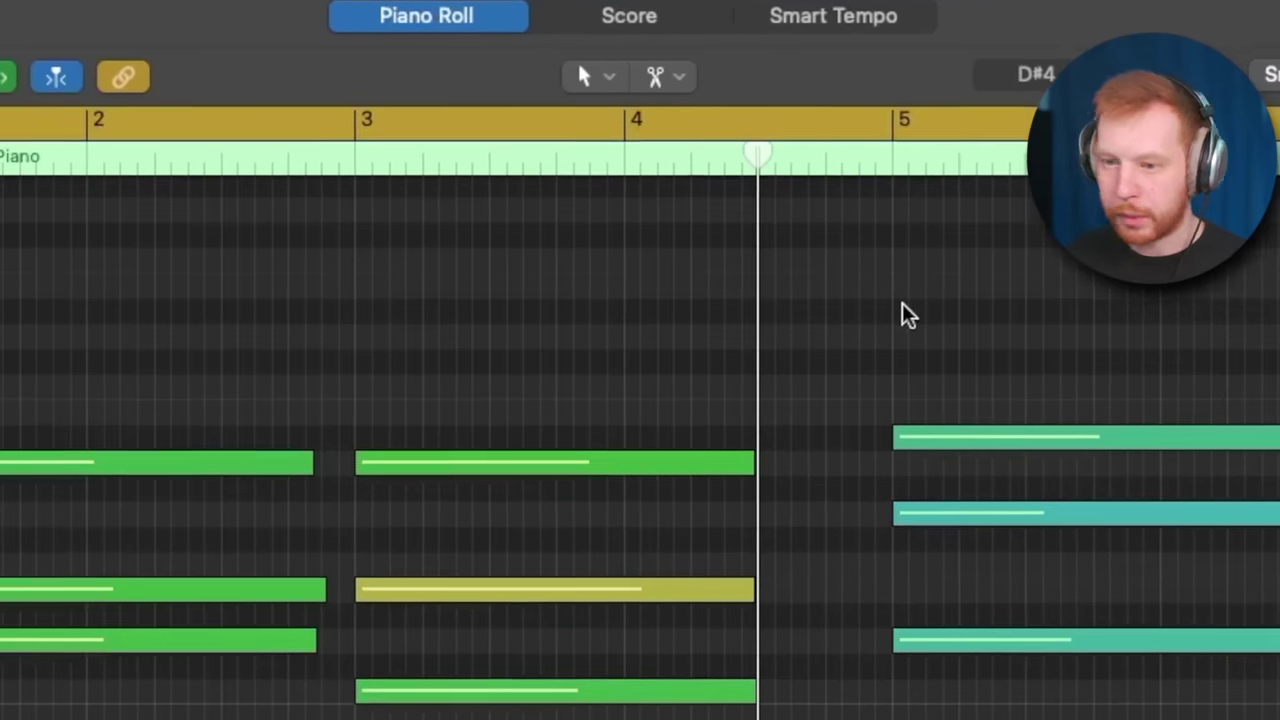
- Assign the Eraser as the secondary Piano Roll tool
key(t)
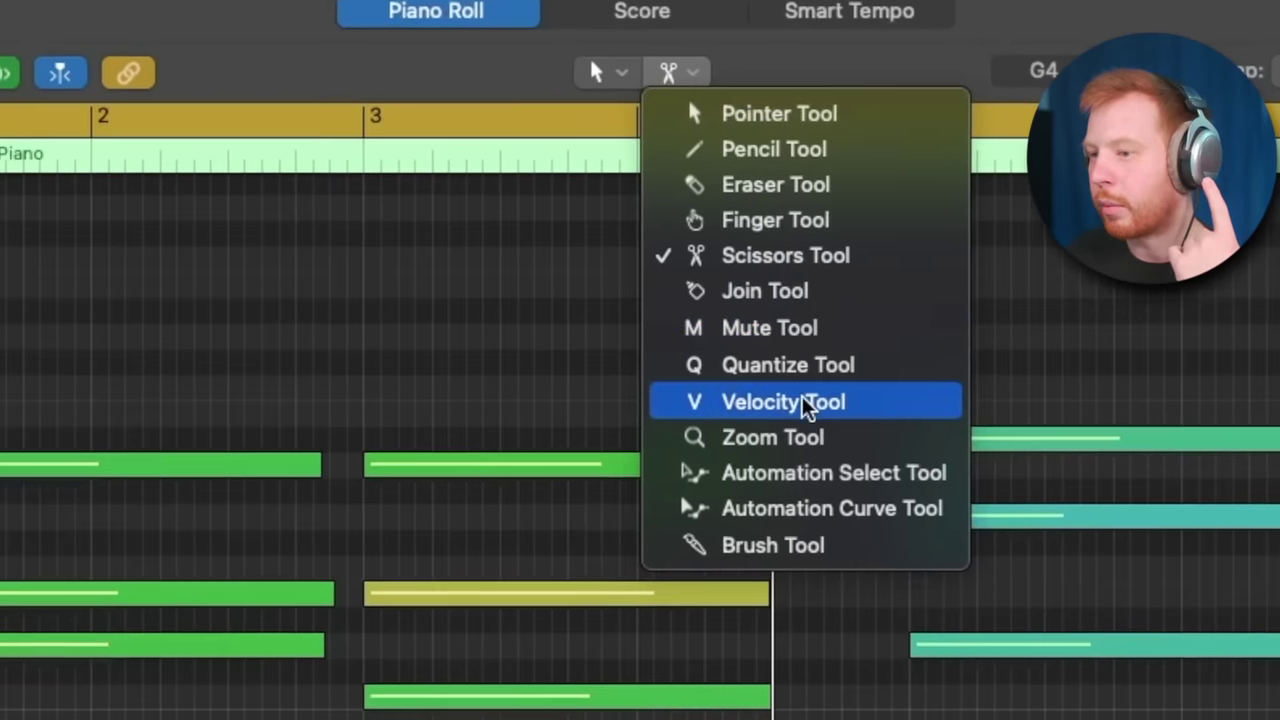
click(768, 186)
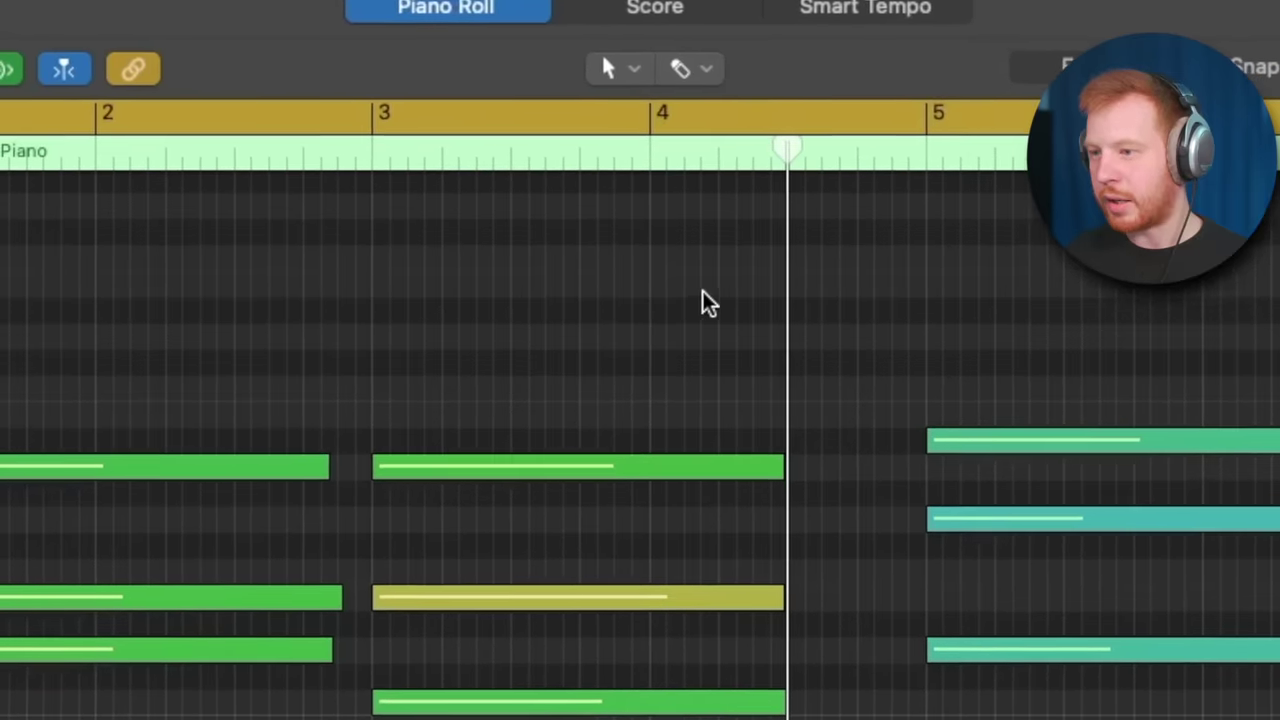
- Erase the four chord notes starting at bar 5 with the Eraser tool
super+click(1025, 441)
super+click(1018, 518)
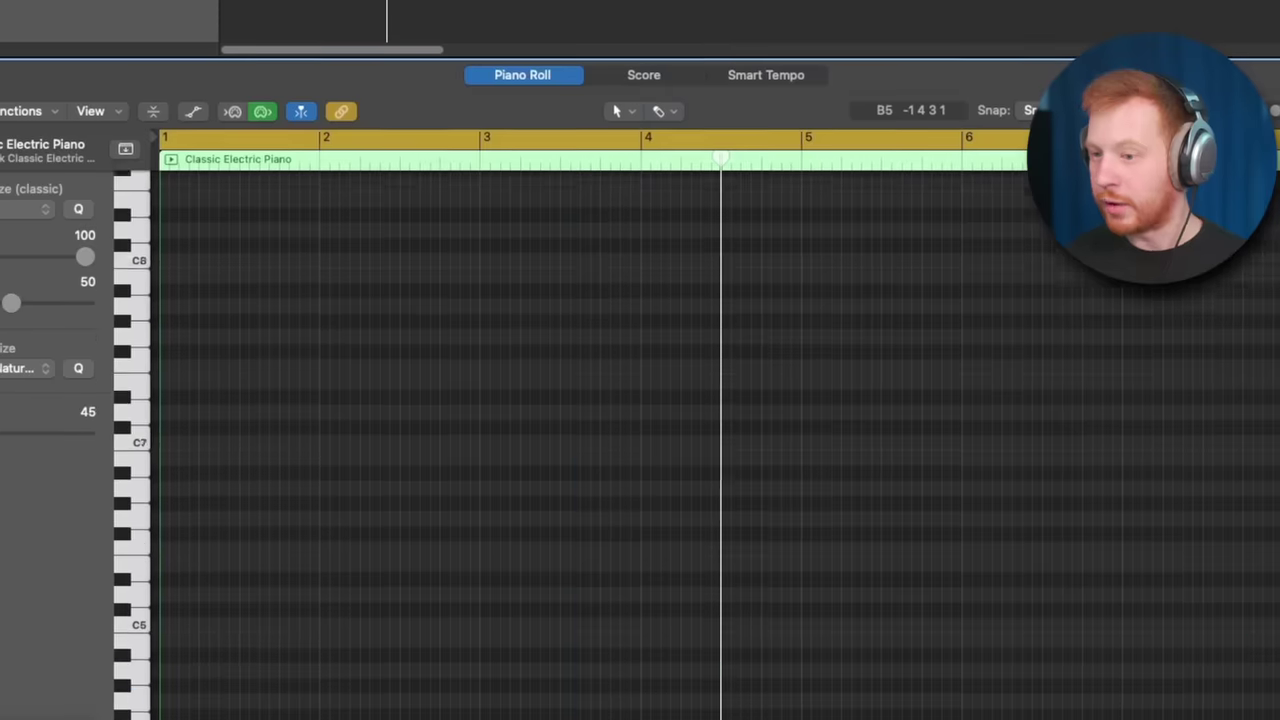
mouse_move(577, 557)
mouse_down()
mouse_move(577, 700)
mouse_move(613, 625)
mouse_up()
super+click(934, 390)
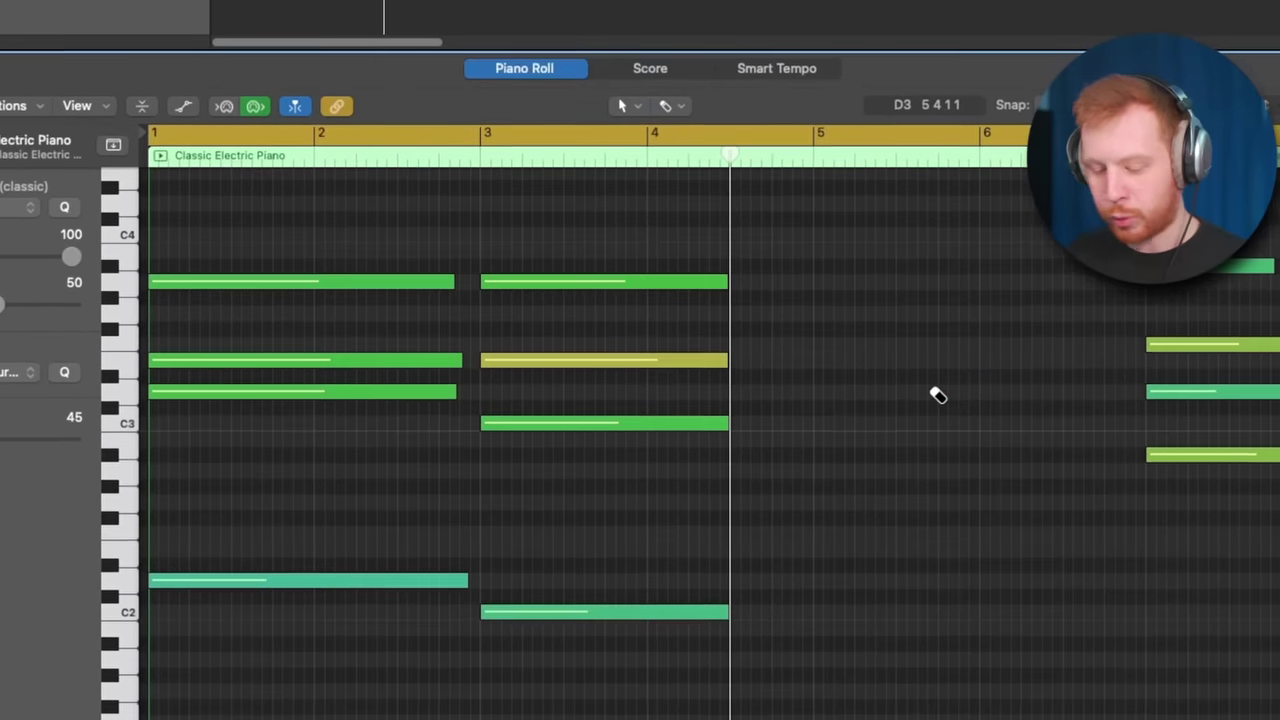
- Undo the erasing of the chord notes at bar 5
key(super+z)
key(super+z)
key(super+z)
key(super+z)
scroll(708, 326, right, 4)
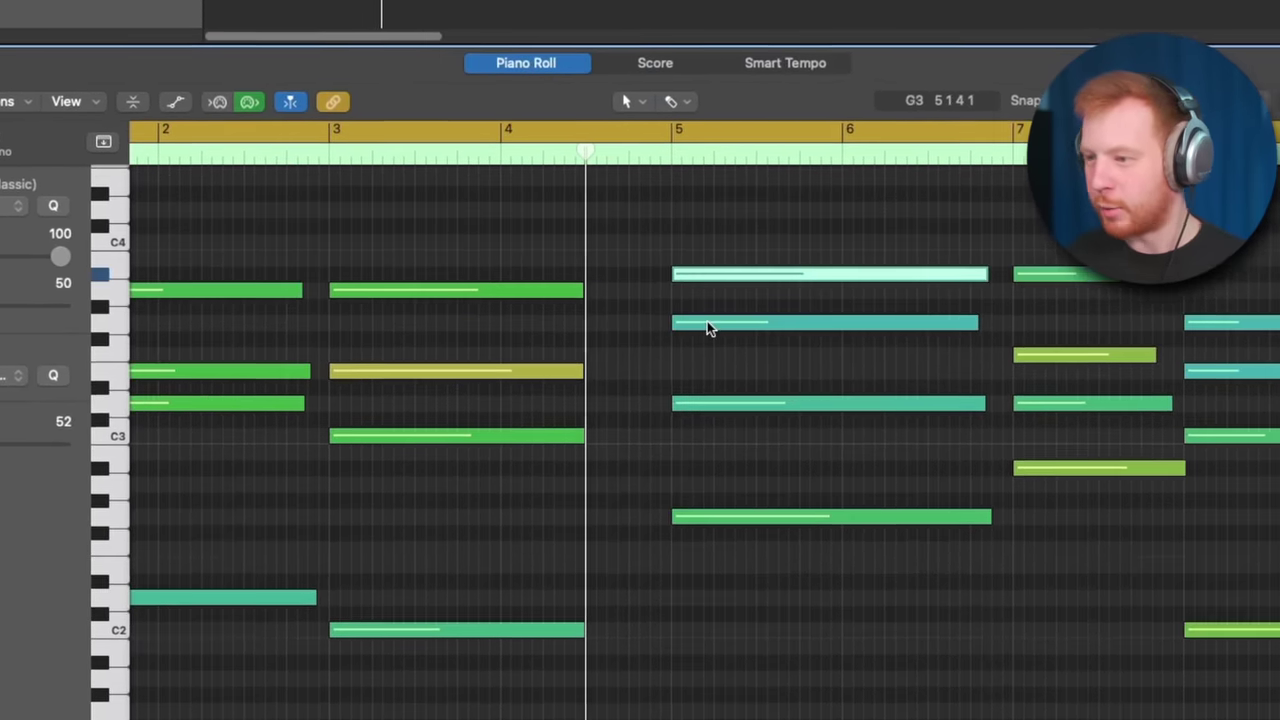
- Add a new software instrument track and choose the 3 Violins sound for it
drag(395, 385, 467, 391)
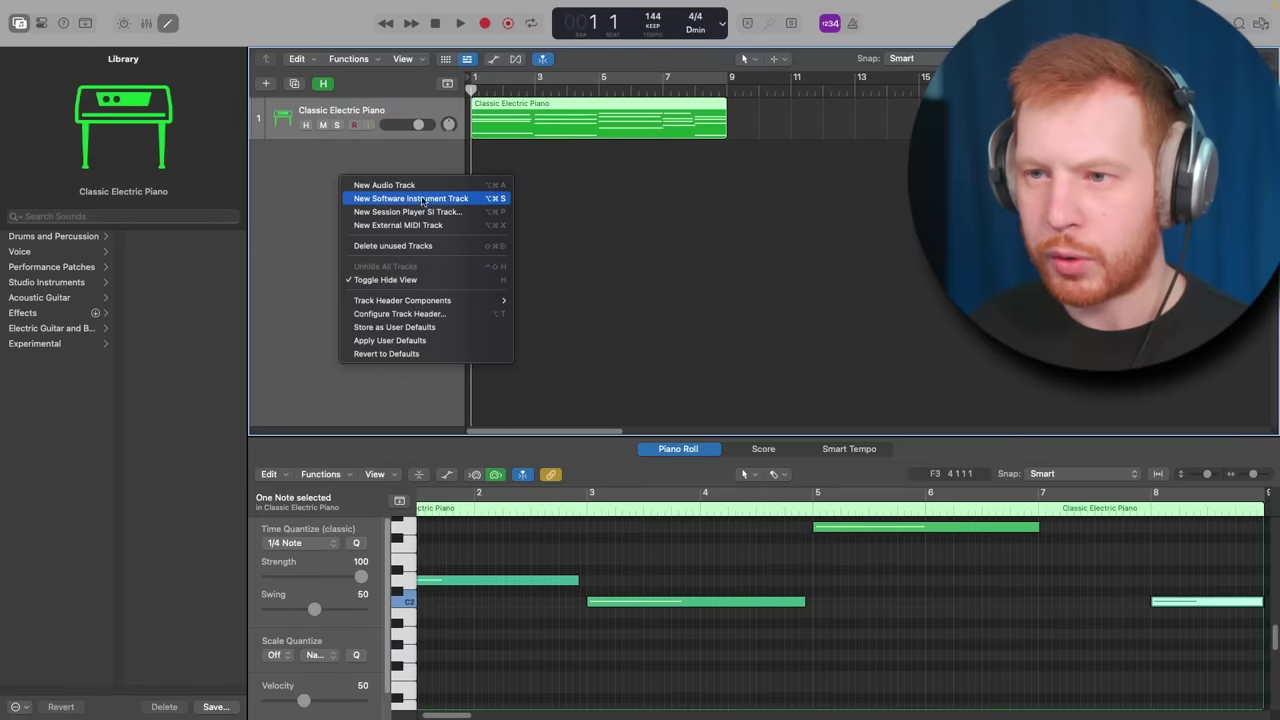
click(480, 199)
click(164, 237)
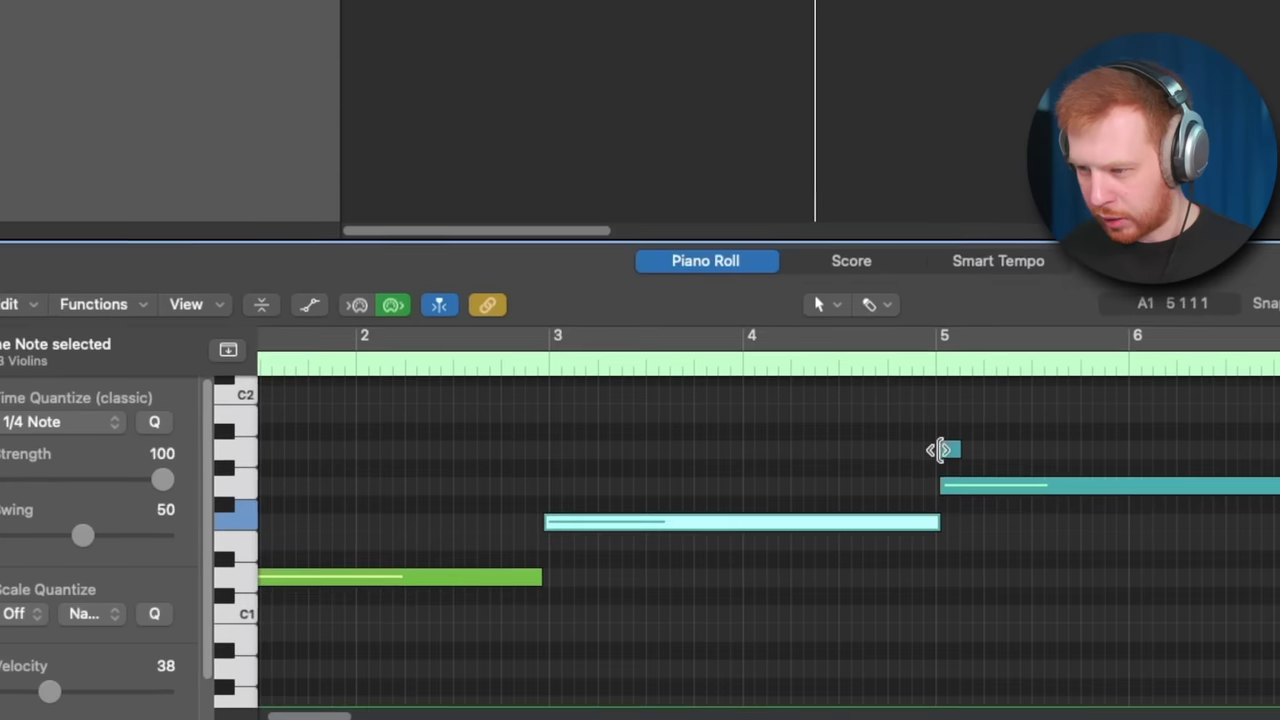
- Remove the very short stray note at bar 5 and align the start of the long second note with bar 3
click(950, 450)
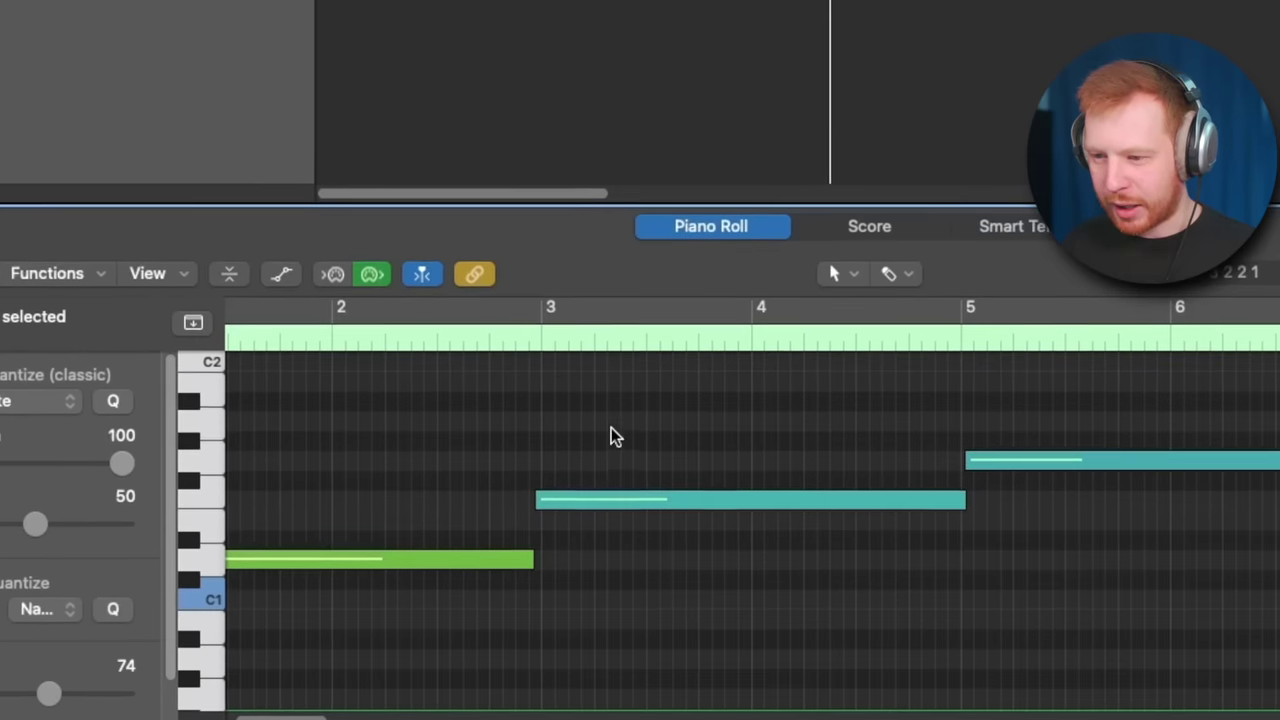
click(610, 500)
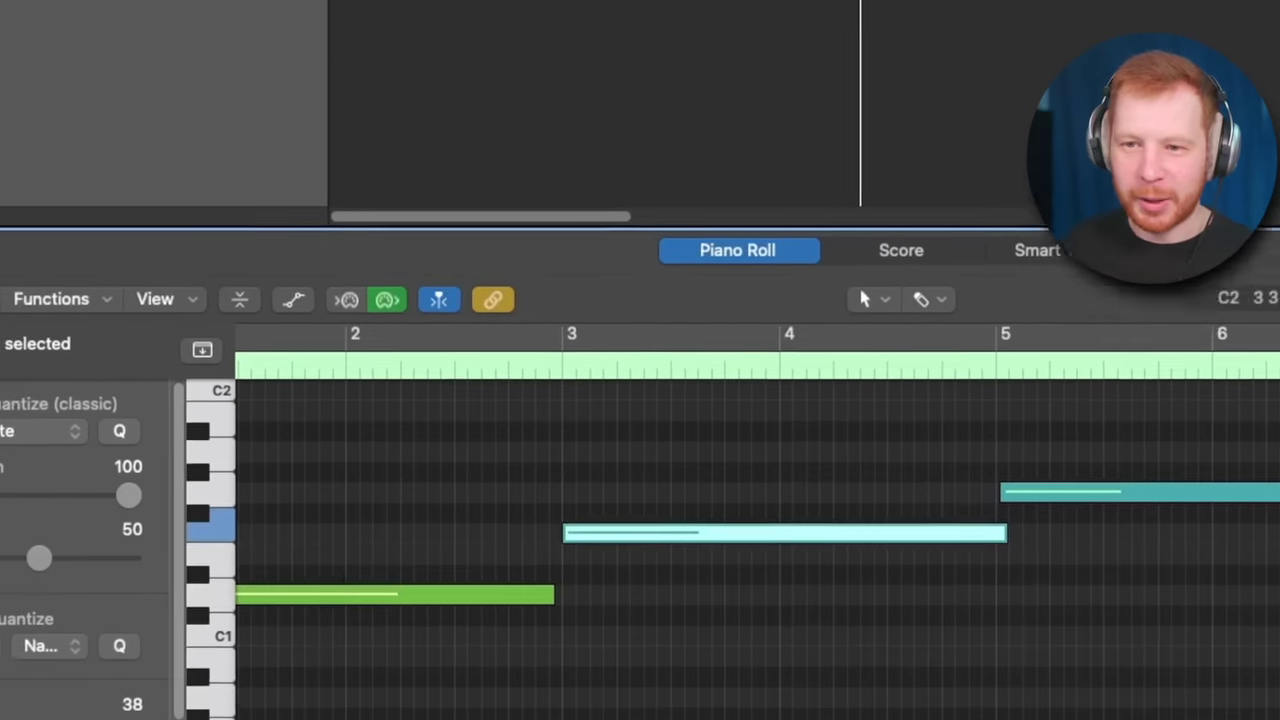
- Add a third track with the Acoustic Guitar instrument
right_click(251, 173)
click(387, 219)
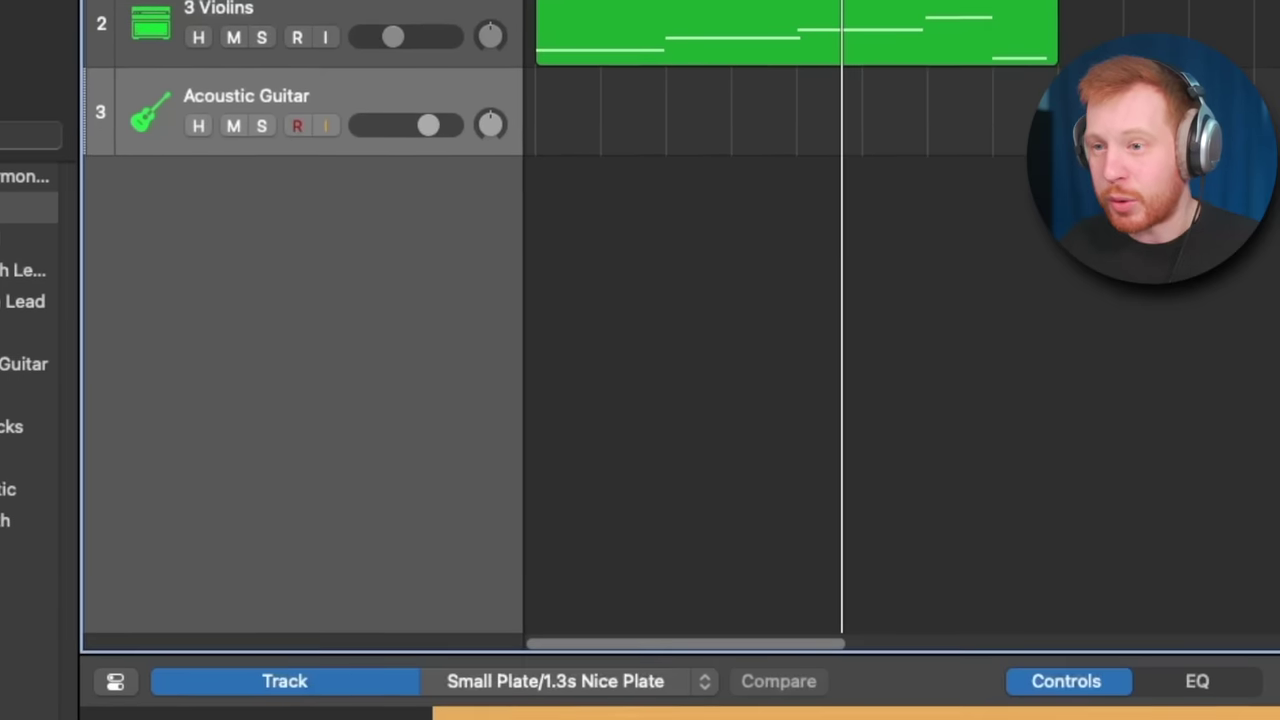
right_click(614, 109)
click(348, 309)
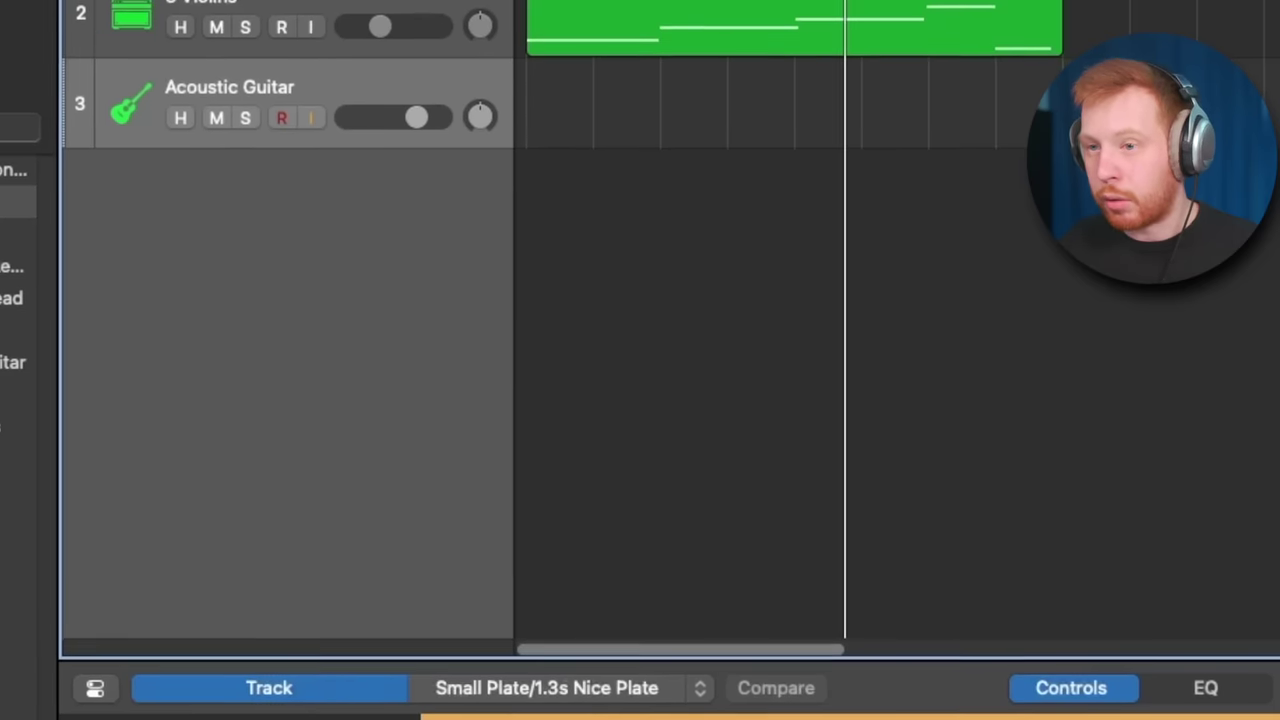
right_click(570, 100)
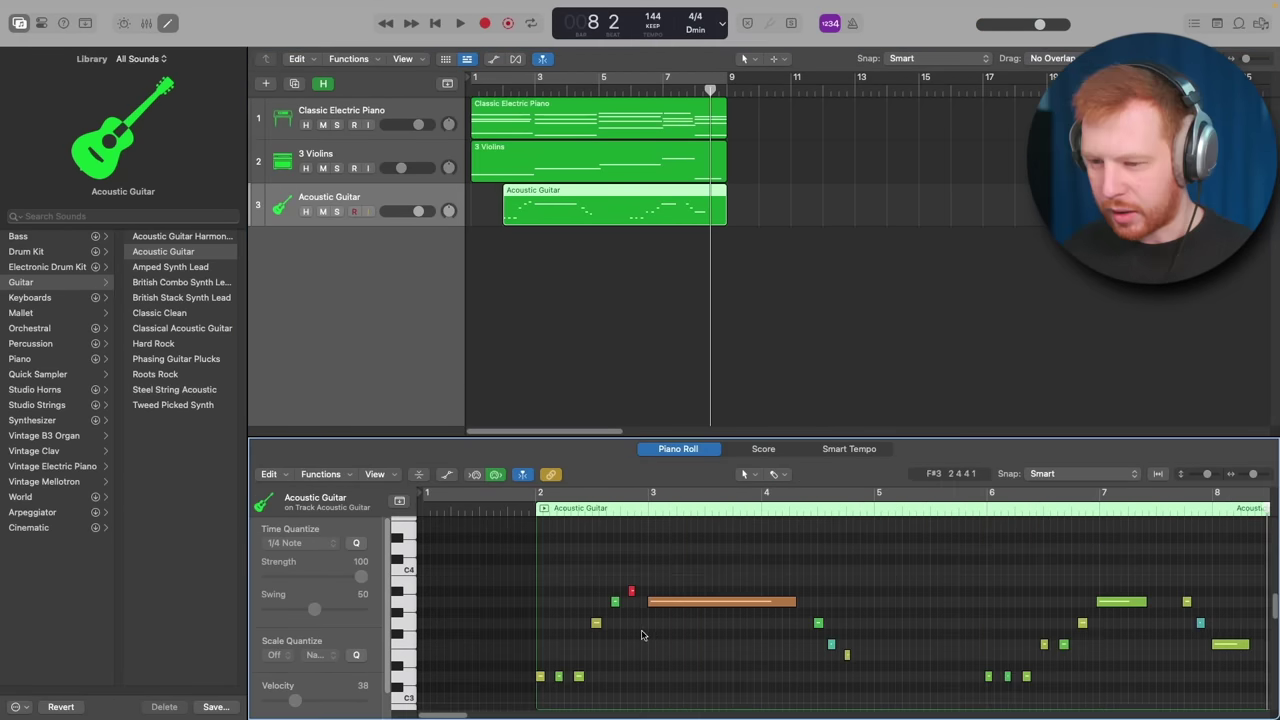
key(super+l)
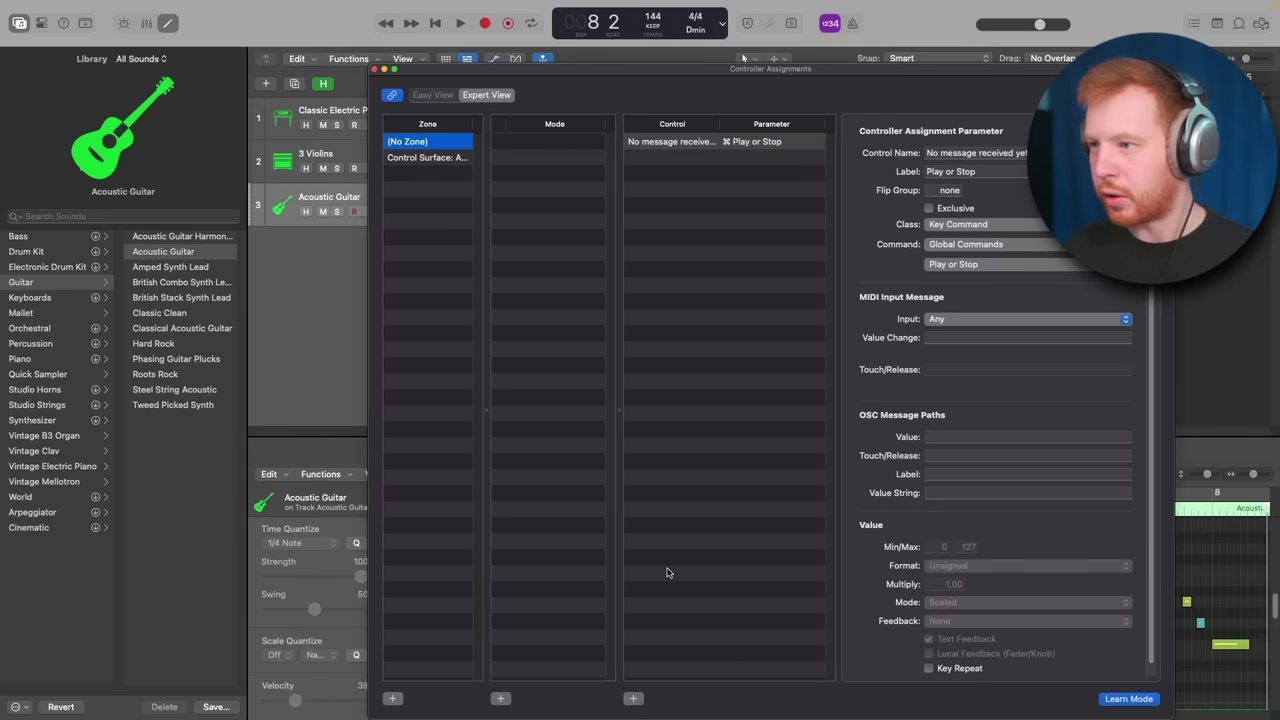
click(384, 69)
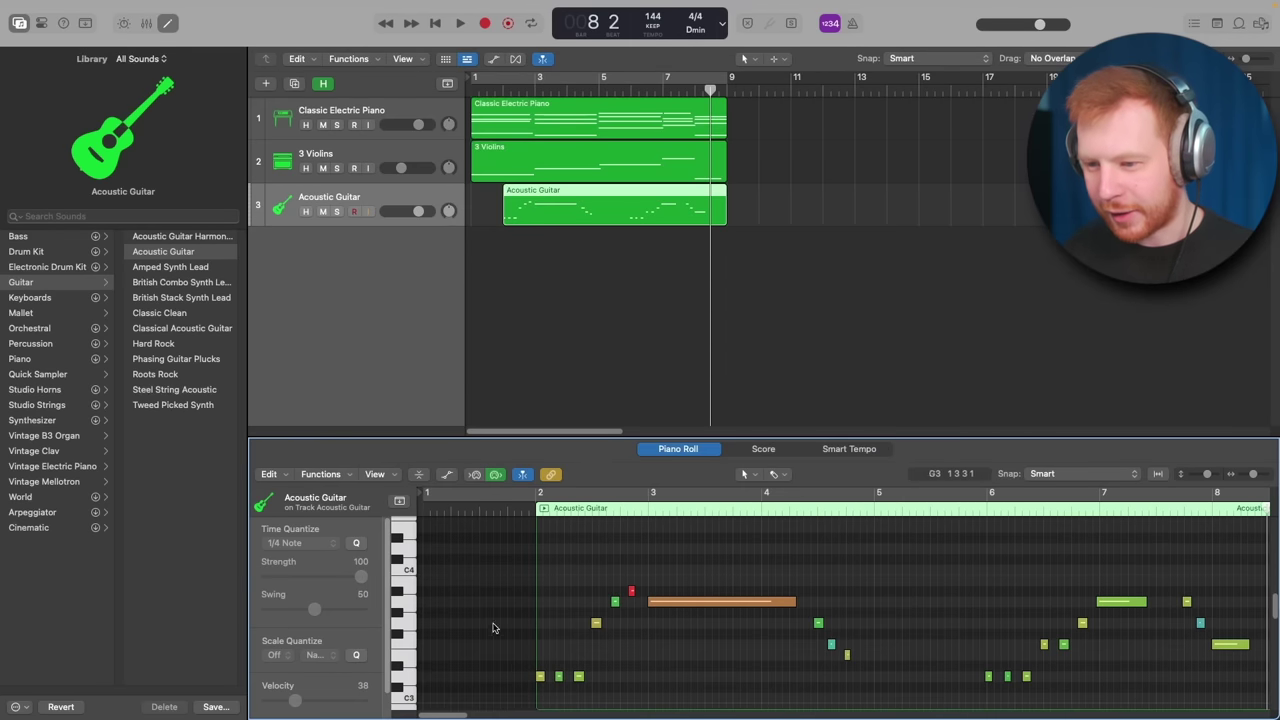
- Select the short rising notes in bar 2 of the Acoustic Guitar region
scroll(537, 656, down, 2)
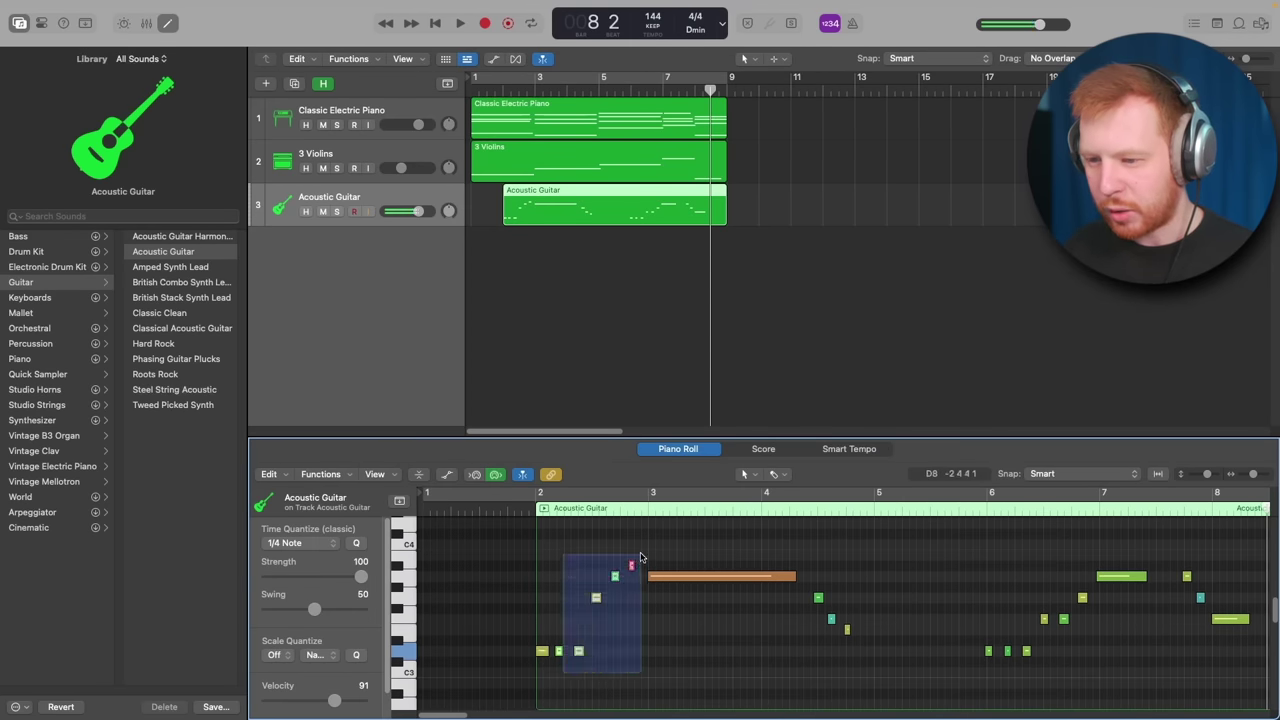
drag(641, 557, 642, 558)
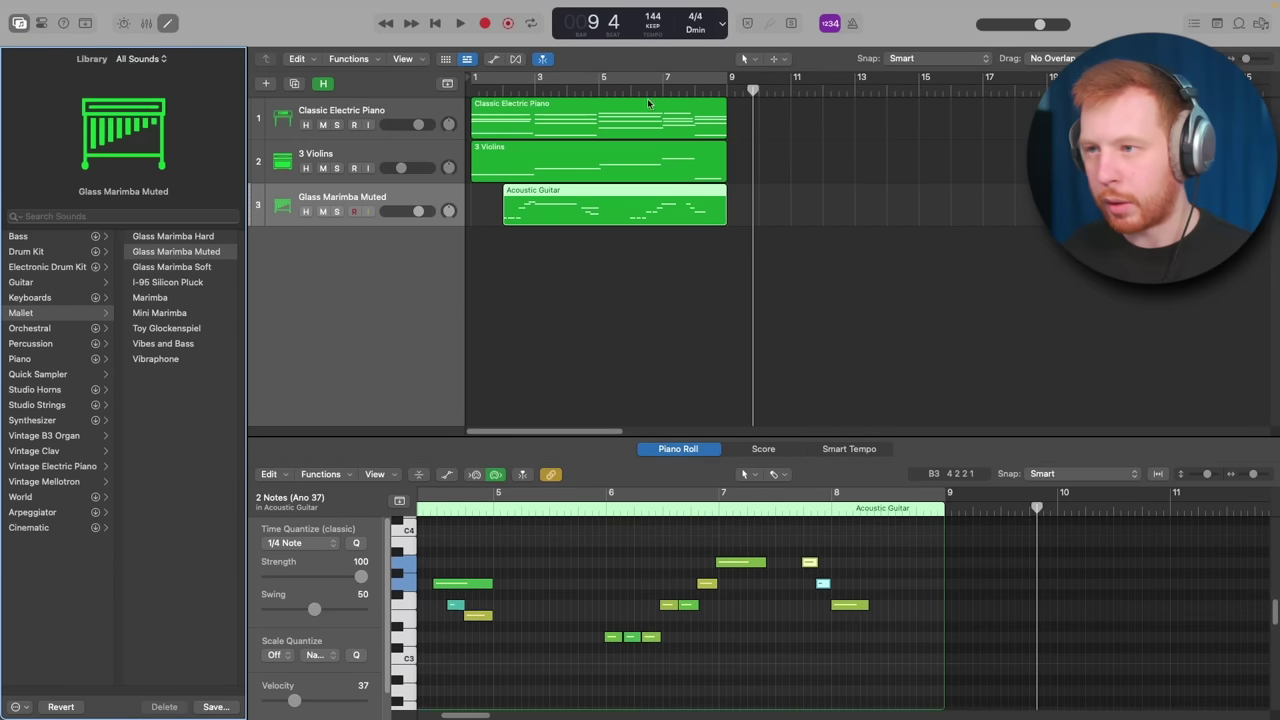
- Change the third track's sound to Glass Marimba Soft and select all the notes in its region
click(183, 272)
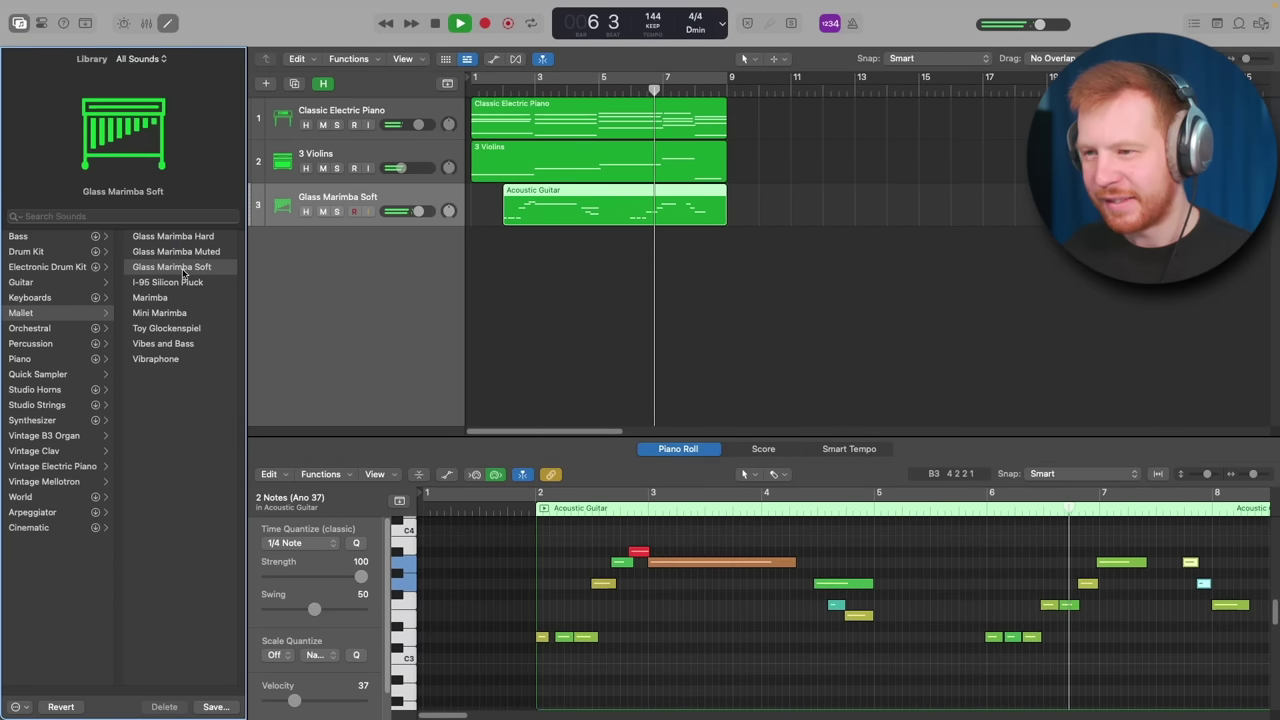
scroll(815, 565, left, 20)
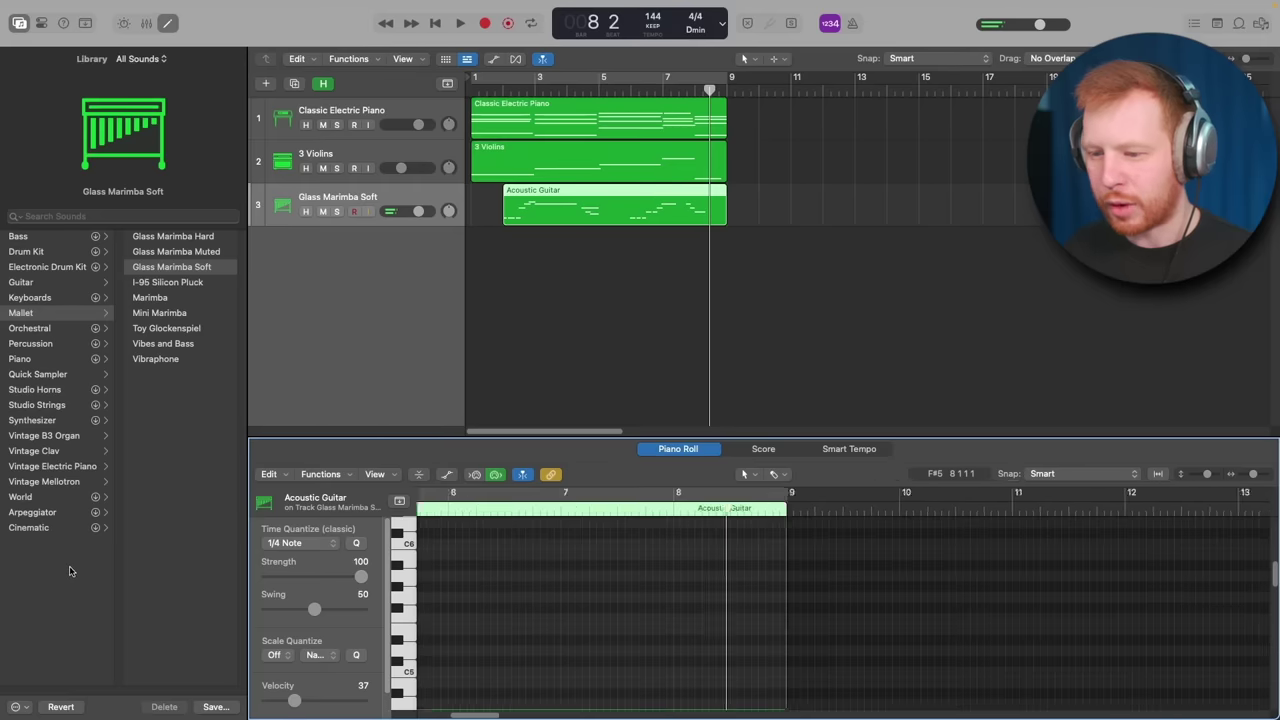
scroll(700, 648, down, 7)
drag(513, 686, 1262, 515)
scroll(542, 578, down, 5)
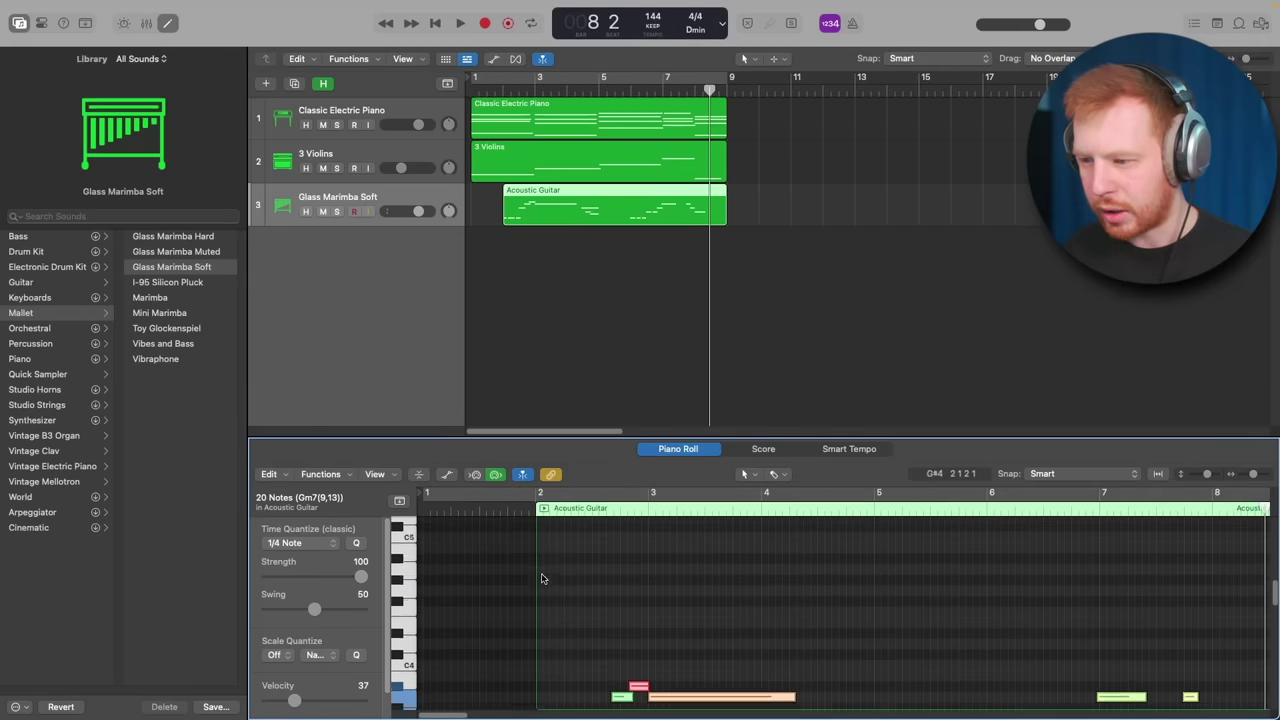
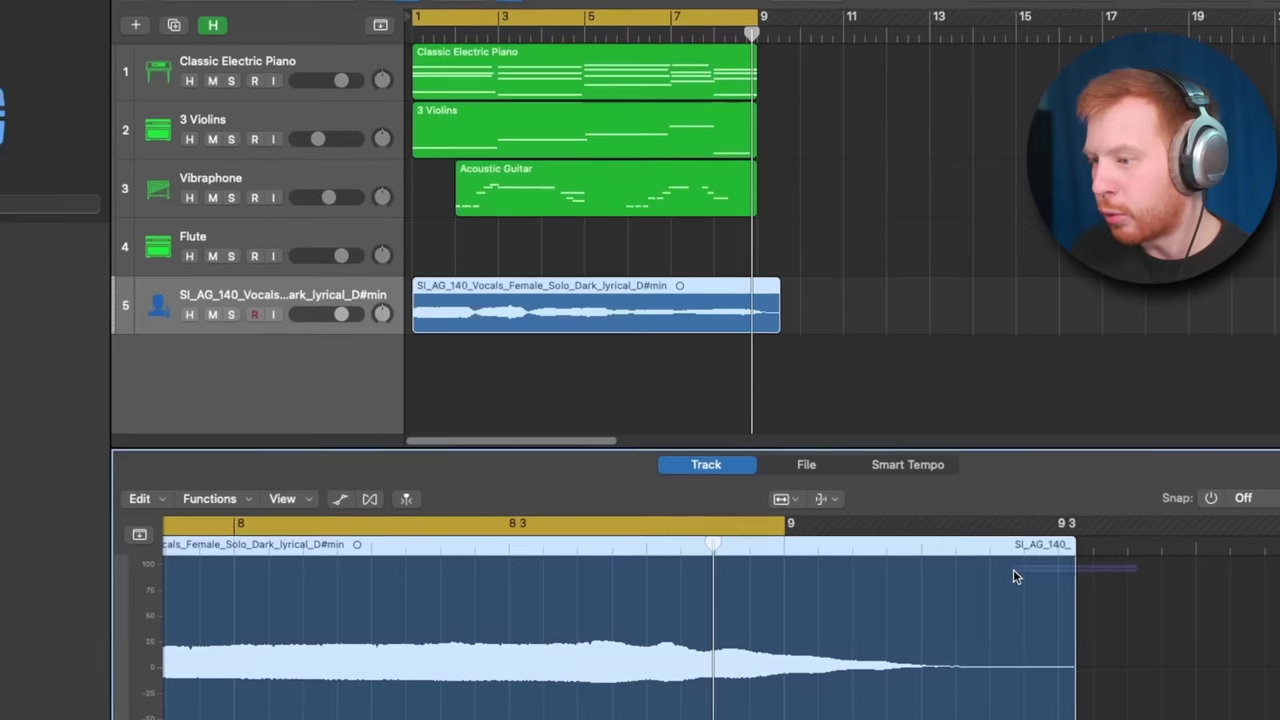
- Shorten the female vocal region so it ends at bar 9, and turn on playhead catching in the audio editor
click(787, 500)
click(854, 378)
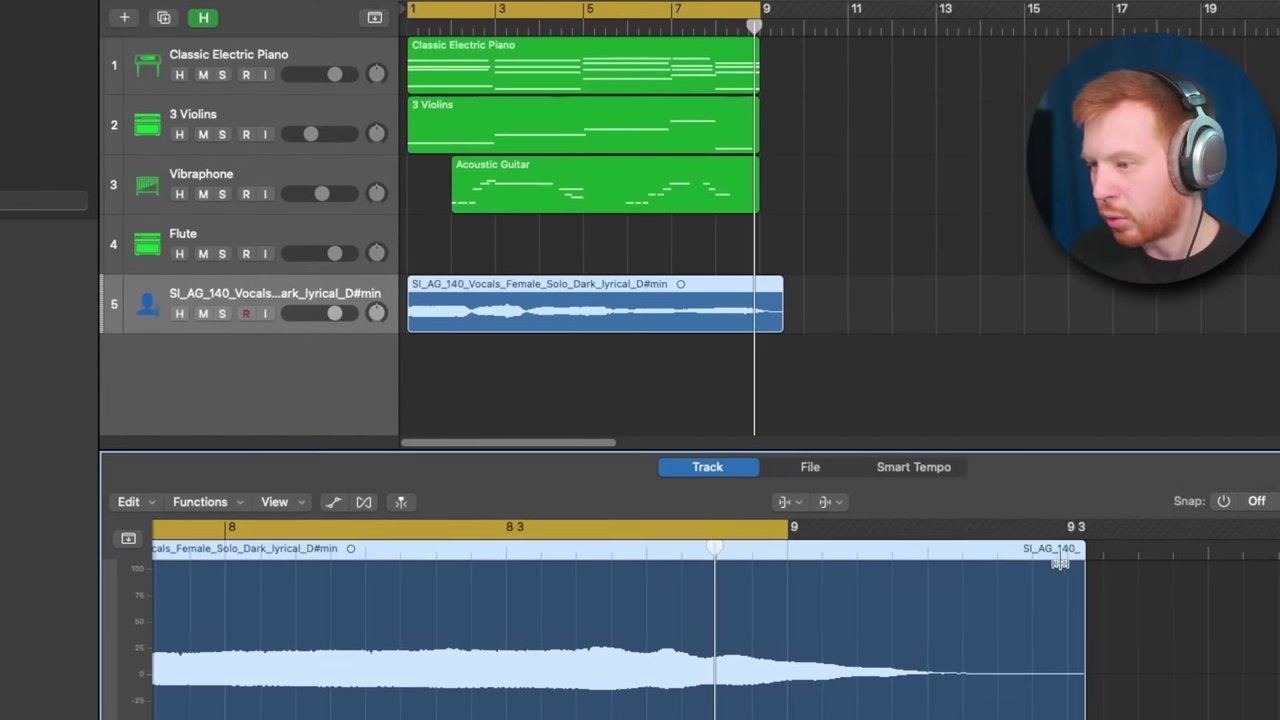
drag(1075, 553, 705, 588)
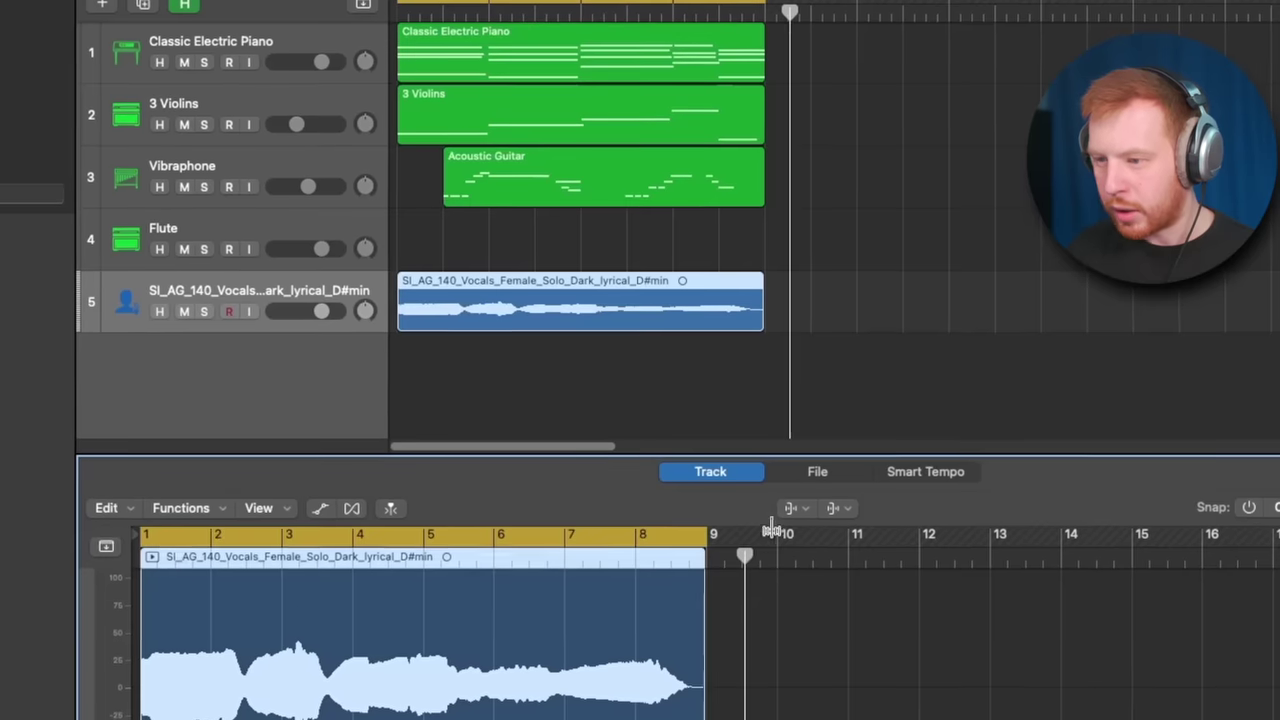
click(389, 511)
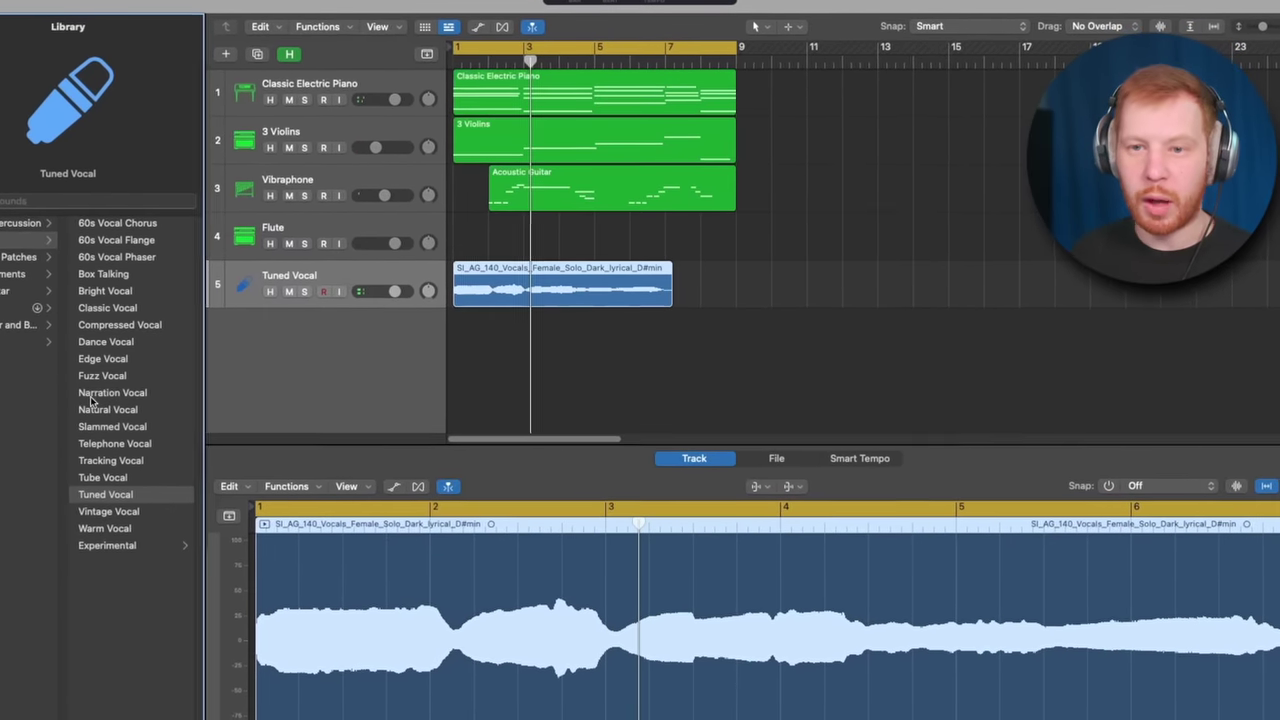
- Choose the Change the Pitch sound for the vocal track, set the Vocal Transformer's pitch to -1, audition it and close the plug-in
click(8, 308)
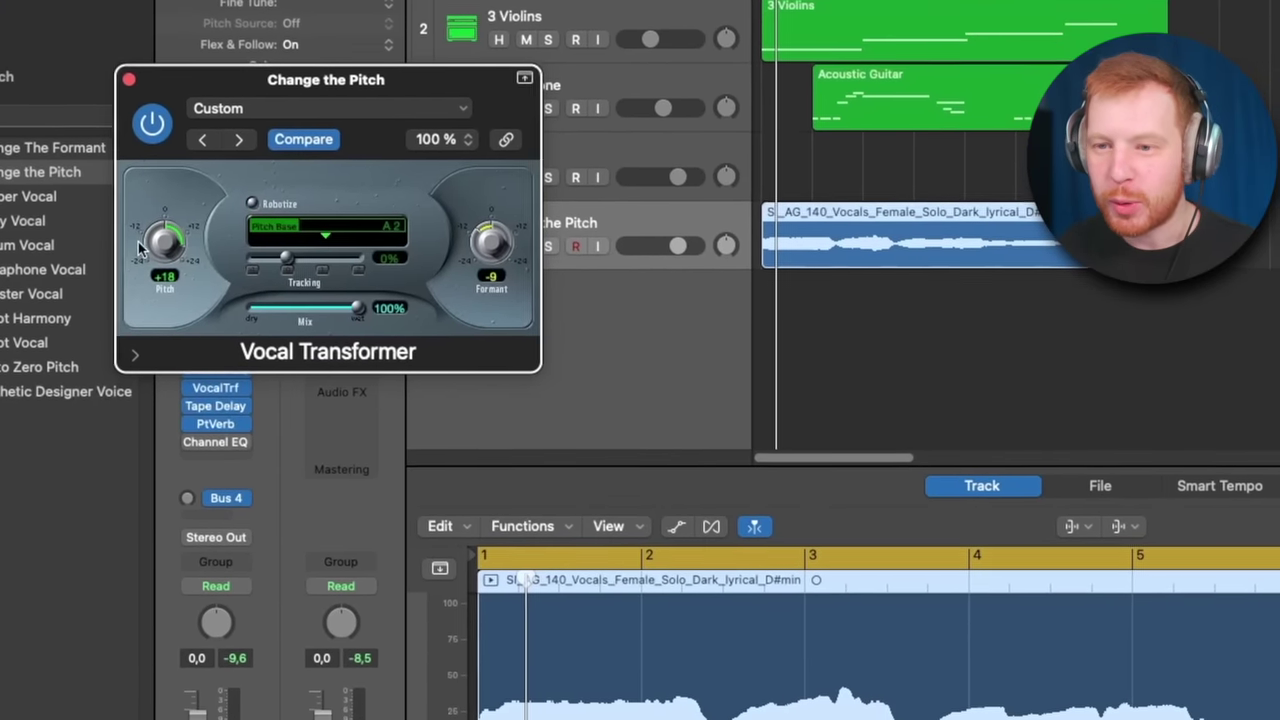
mouse_move(145, 245)
mouse_down()
mouse_move(133, 284)
mouse_move(126, 257)
mouse_up()
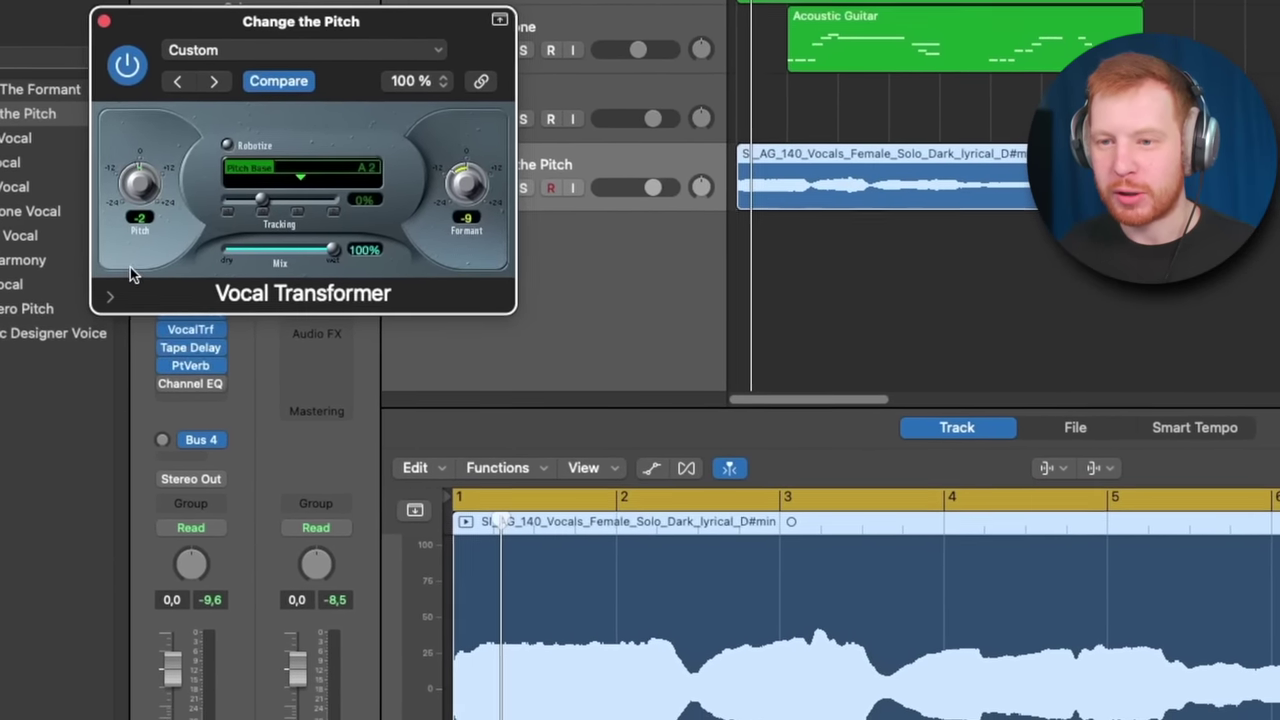
key(space)
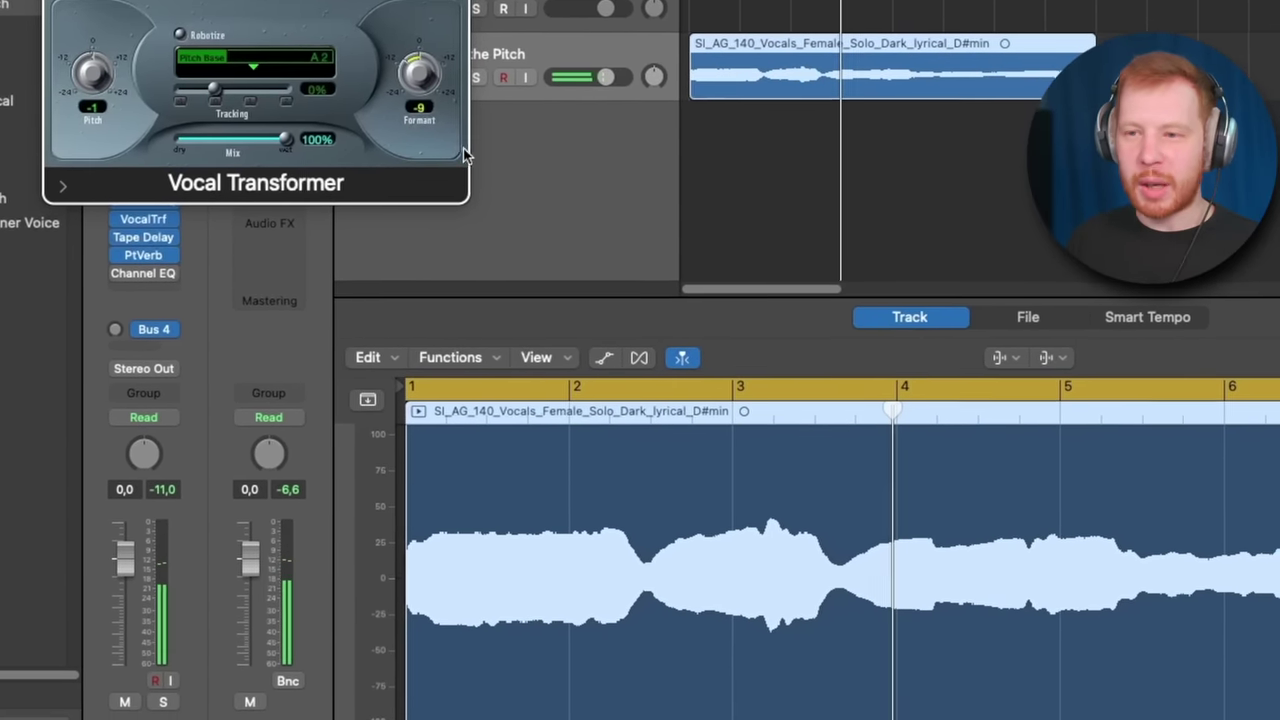
key(super+w)
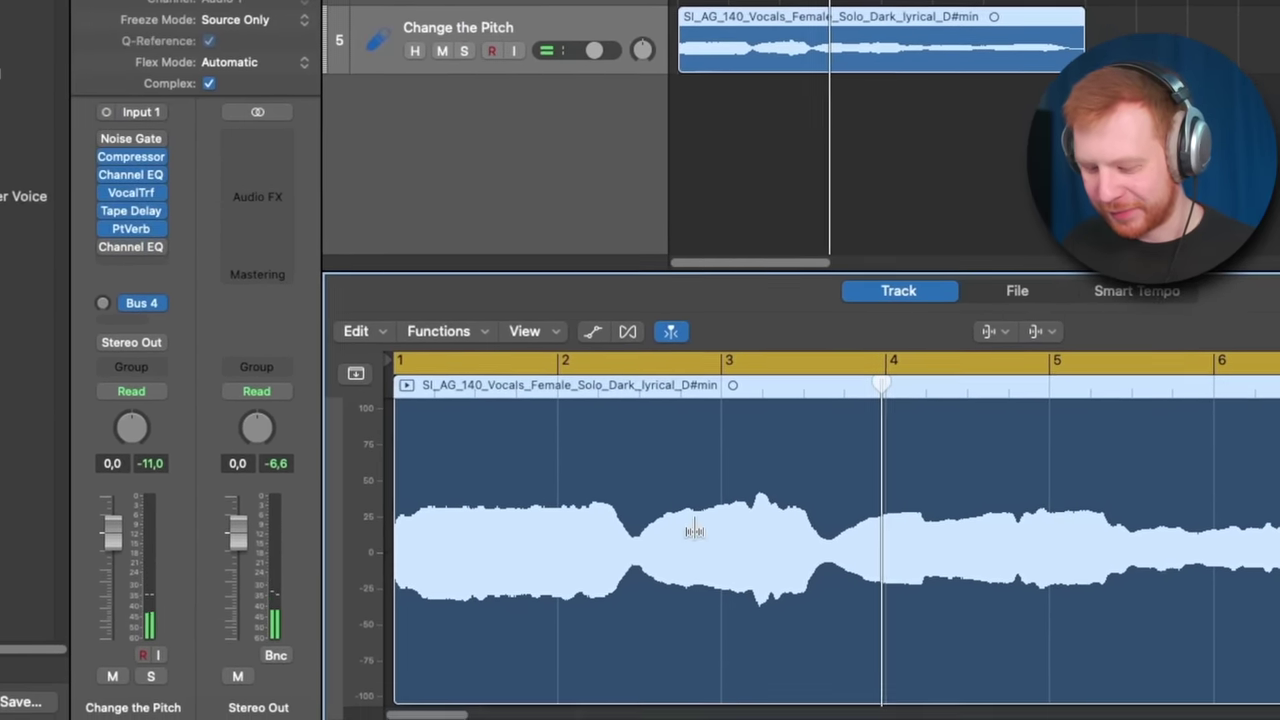
- Cut the vocal region just after bar 2, keep only the first part, and play it back
key(t)
key(i)
click(621, 626)
key(space)
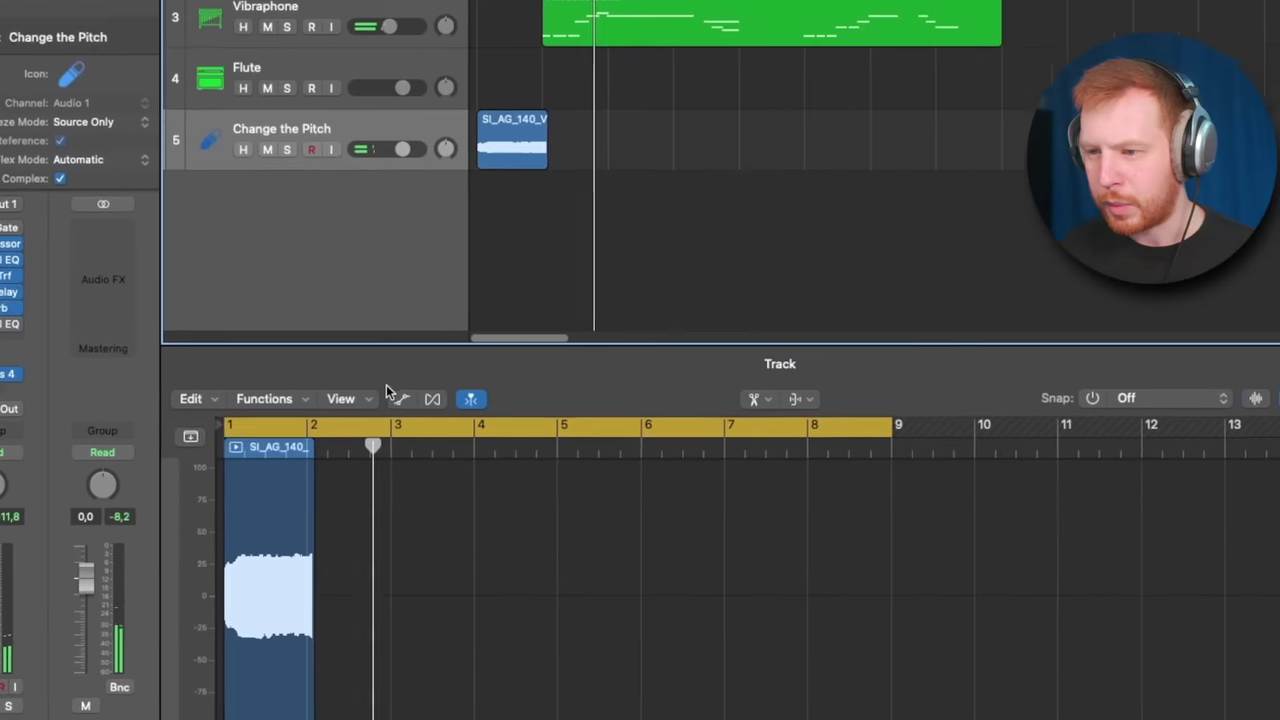
- Show the vocal track's volume automation and shape a fade from +6.0 dB through -0.5 dB down to -55.5 dB
click(398, 398)
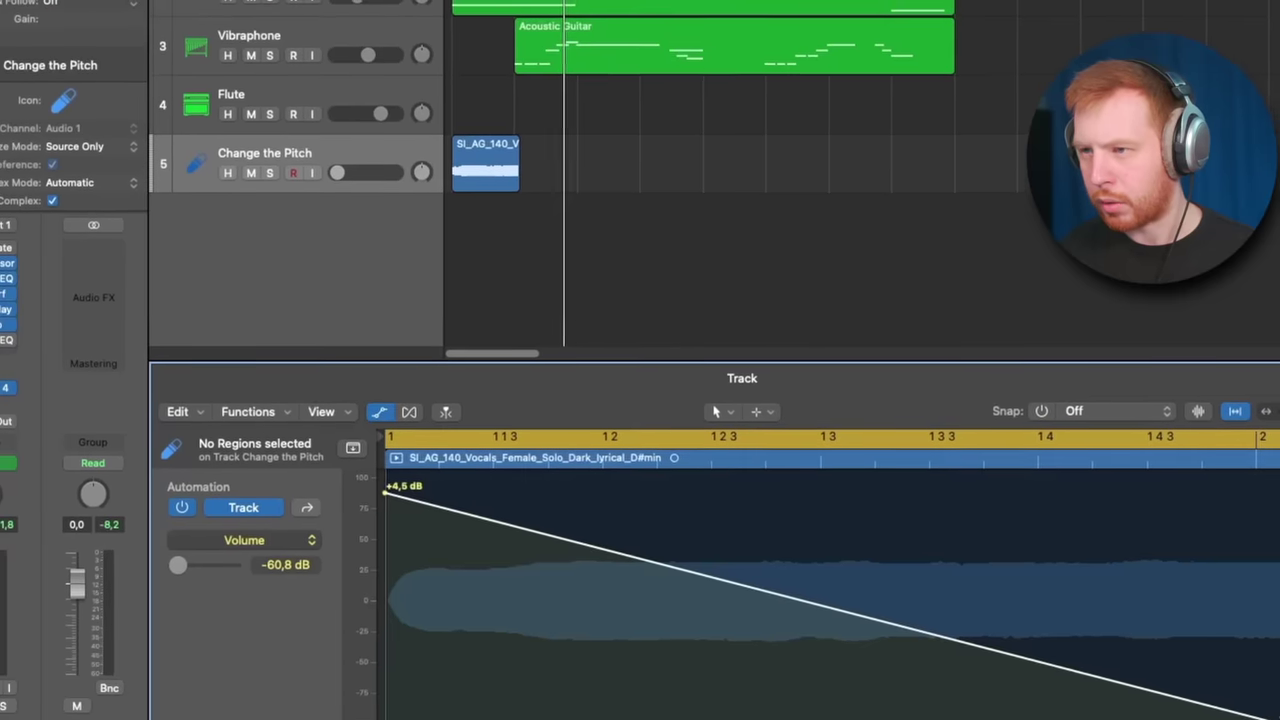
key(space)
drag(925, 636, 926, 537)
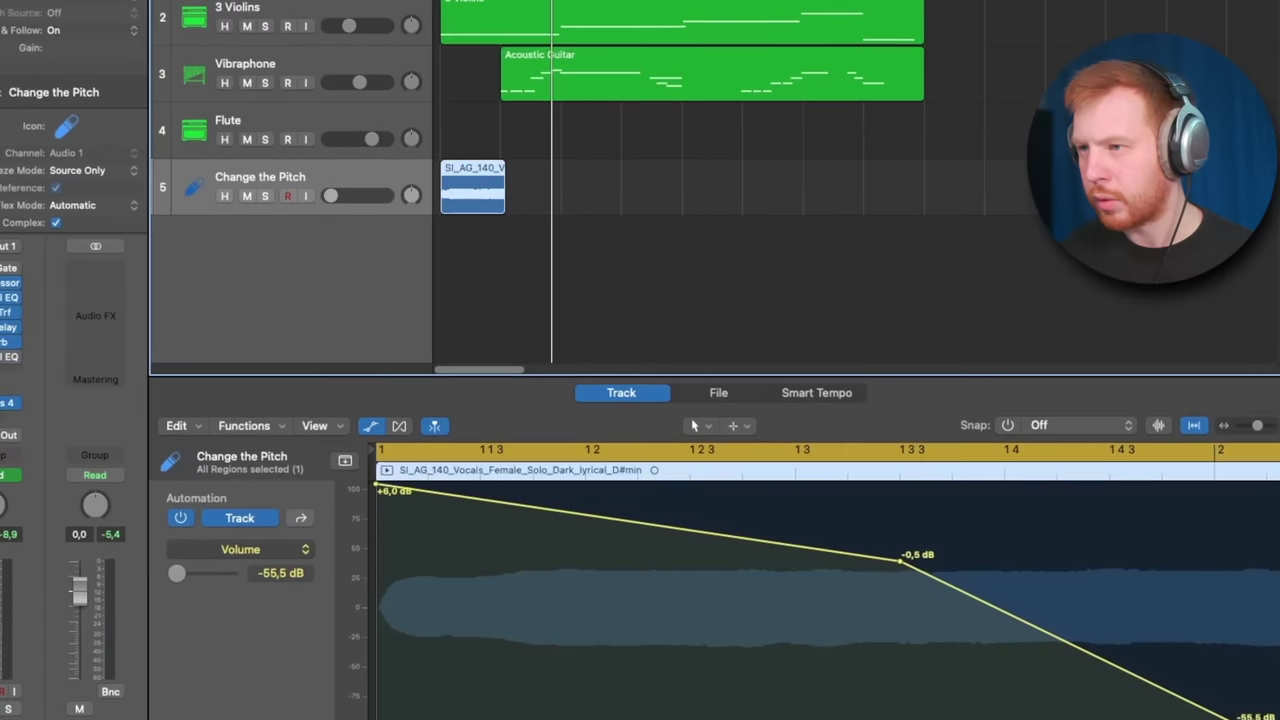
- Turn off cycling, copy the short vocal region to bar 5 together with its automation data, and play the result
key(c)
key(c)
key(c)
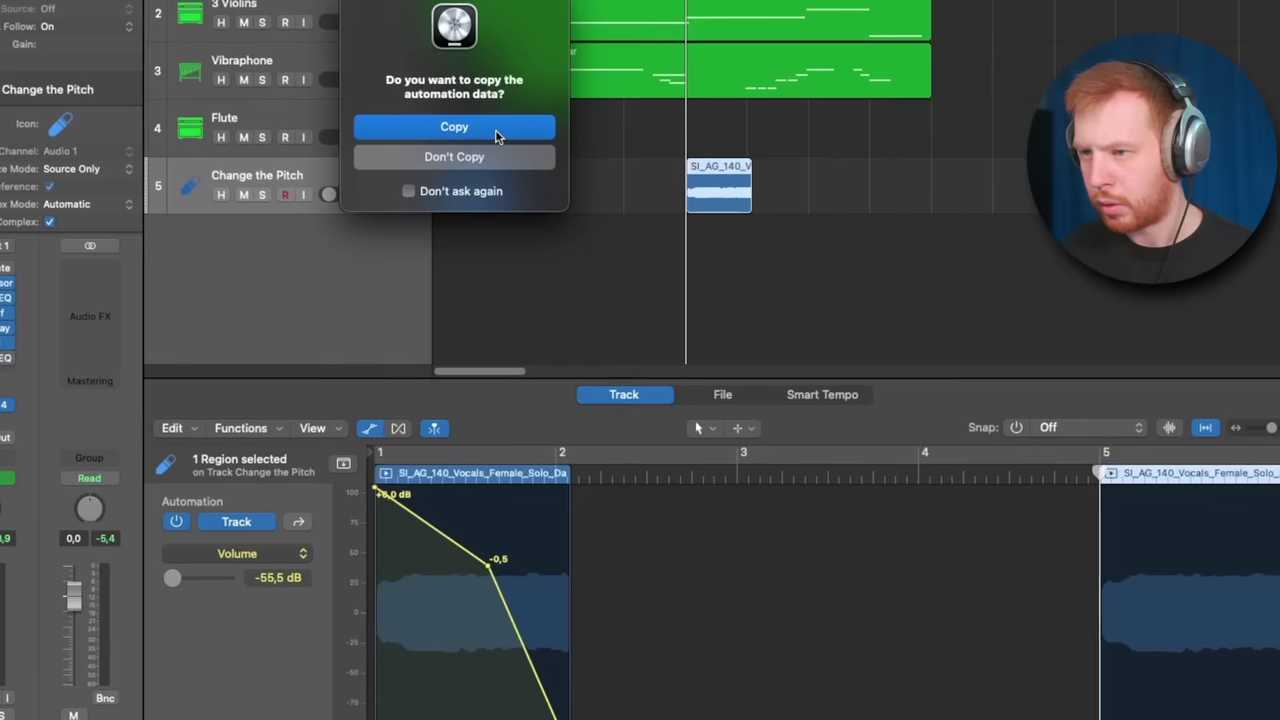
click(495, 130)
key(space)
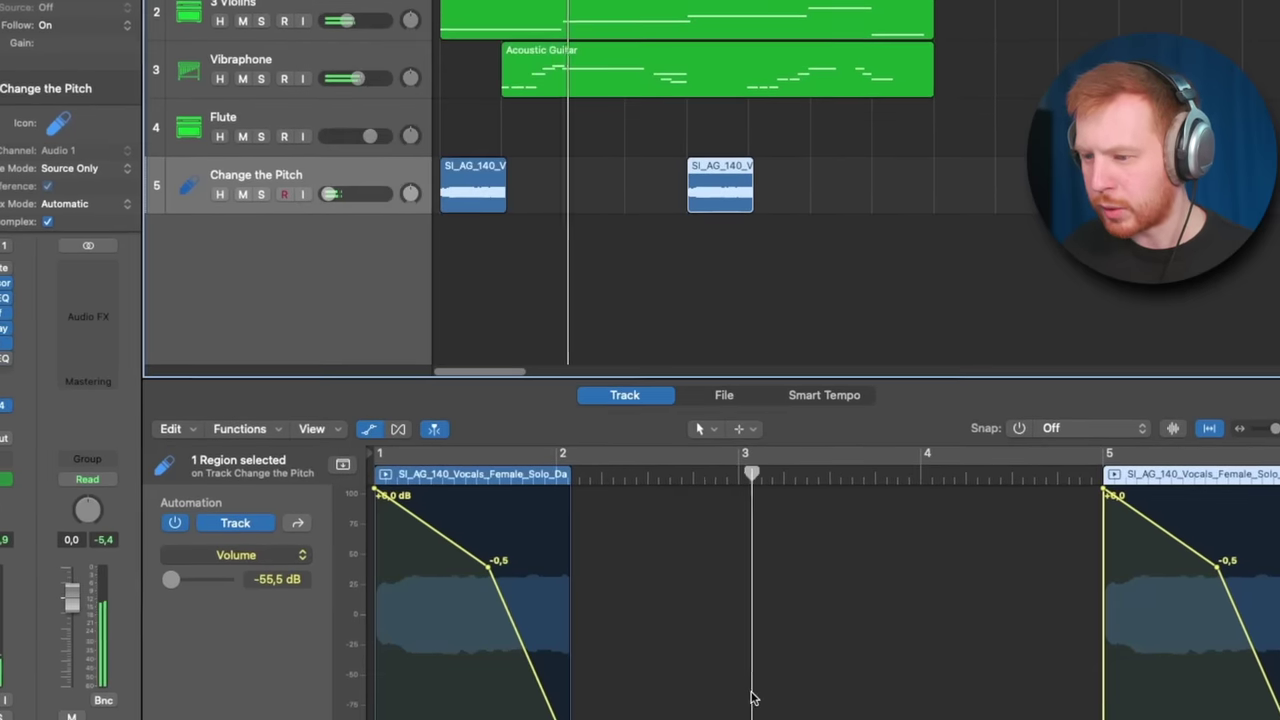
- Lower the volume automation of both vocal regions, starting the first at -6.5 dB and the second at -4.2 dB
scroll(752, 698, right, 8)
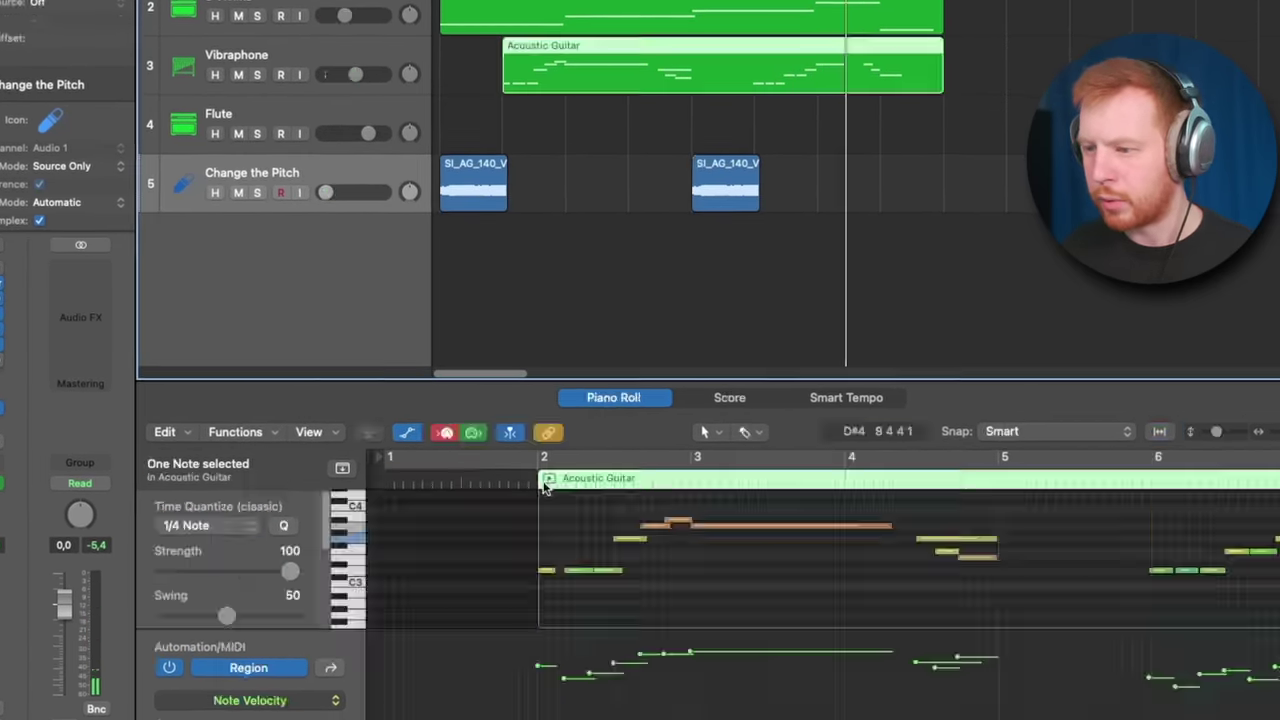
click(538, 64)
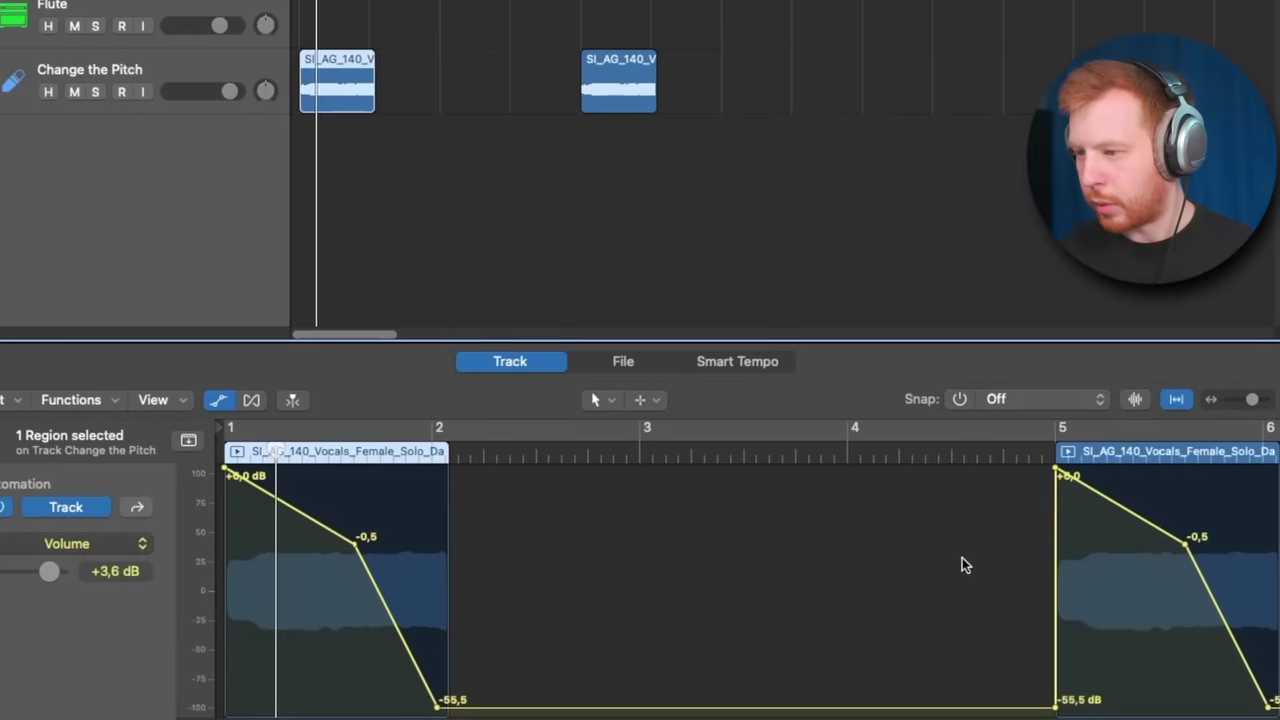
click(1056, 468)
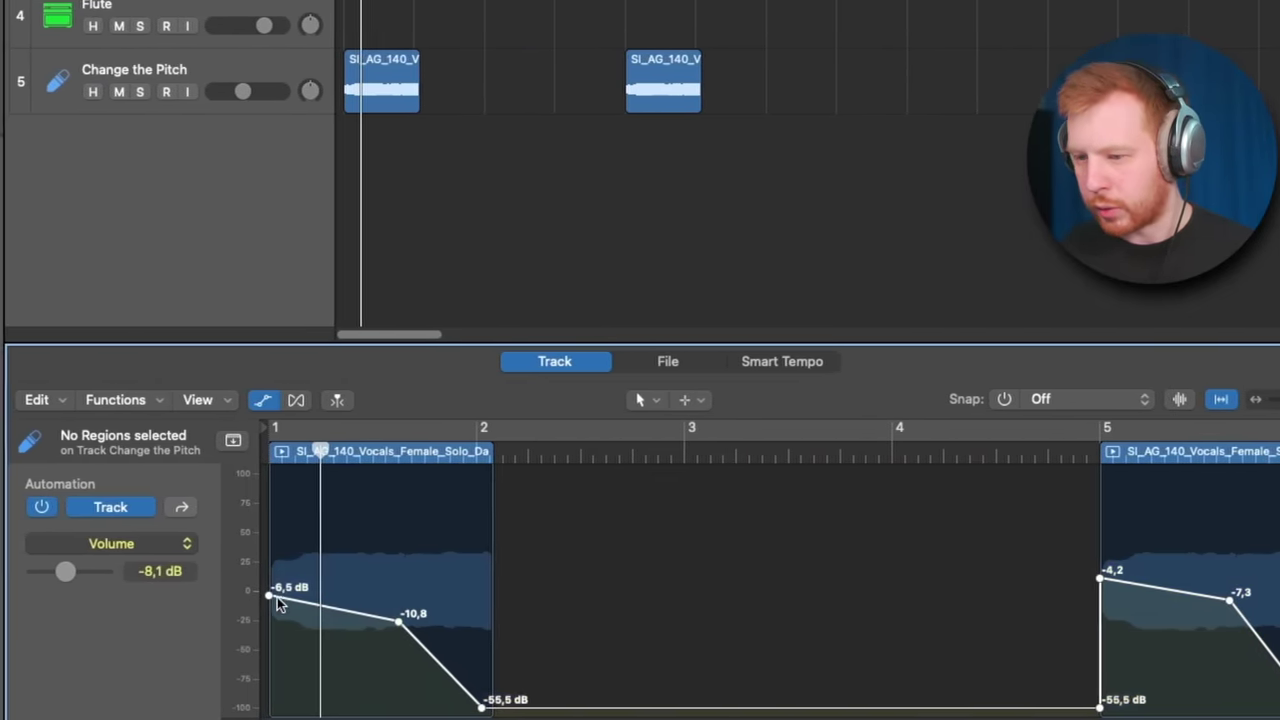
drag(261, 595, 316, 617)
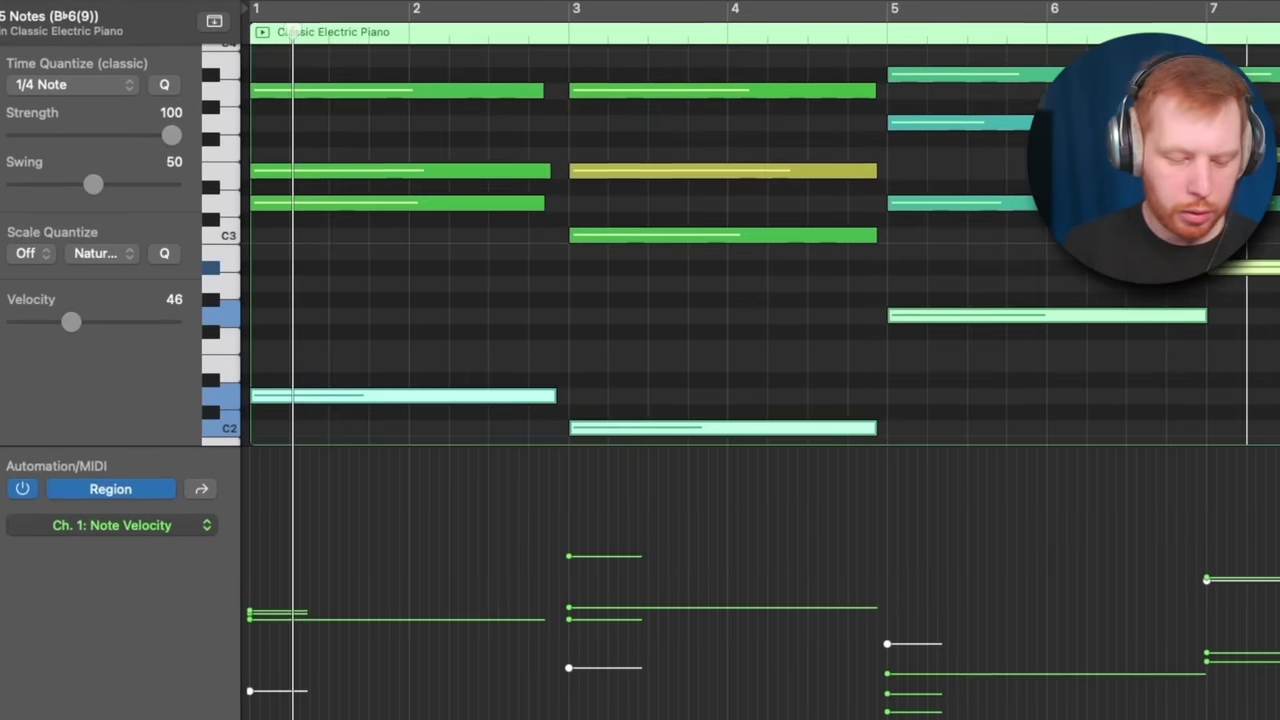
- Add an electric piano note spanning bar 2 and change its pitch to C3
drag(294, 192, 446, 192)
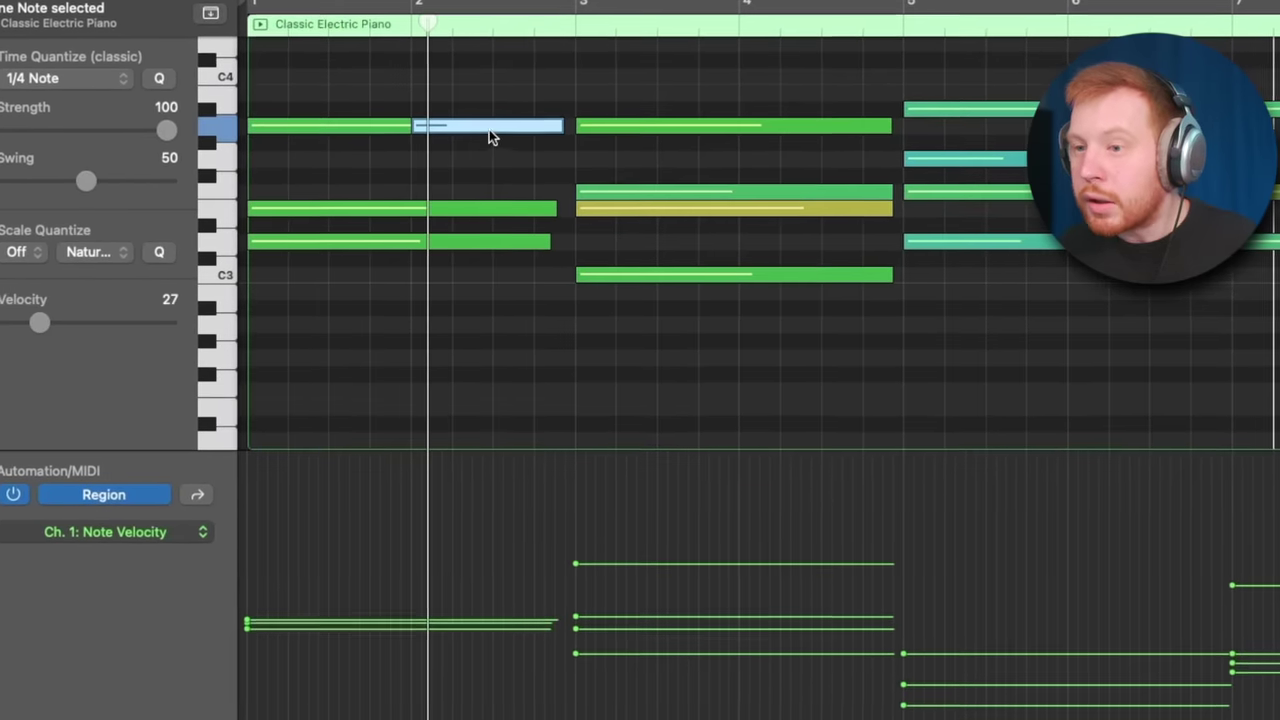
drag(489, 129, 491, 192)
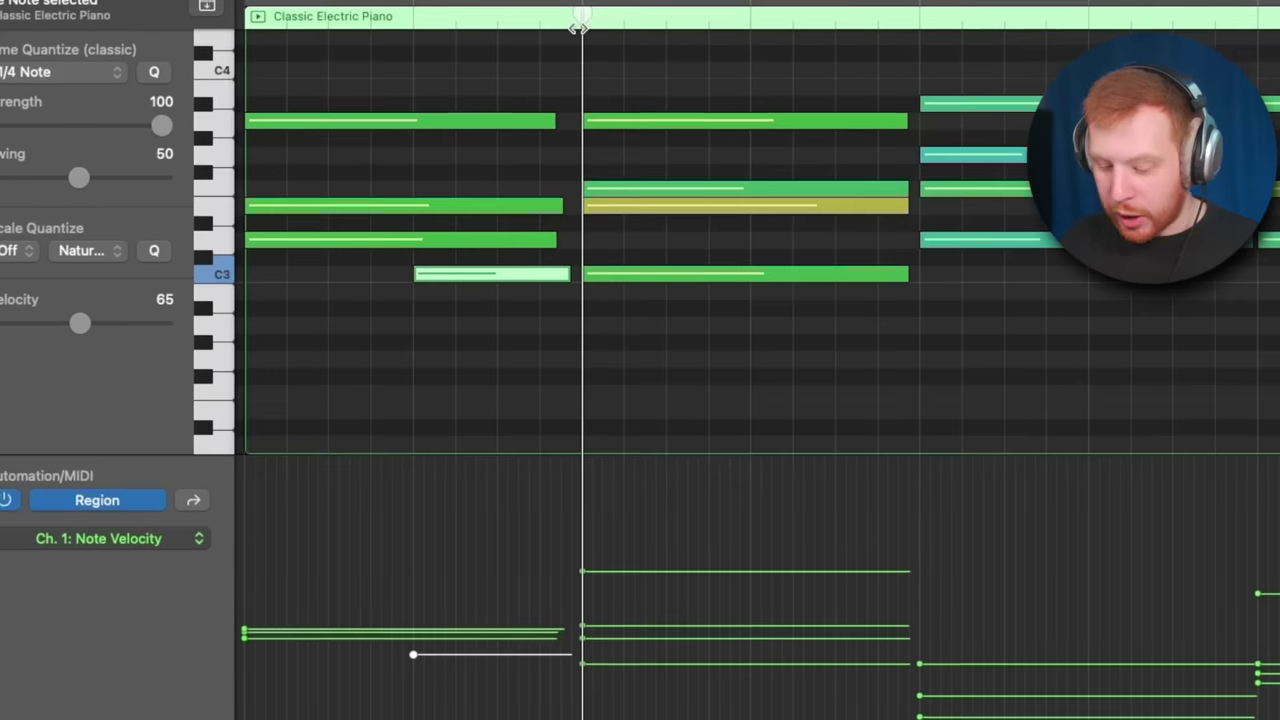
- Select the added bar 2 electric piano note and change its pitch by playing different keys on the MIDI keyboard
key(super+Up)
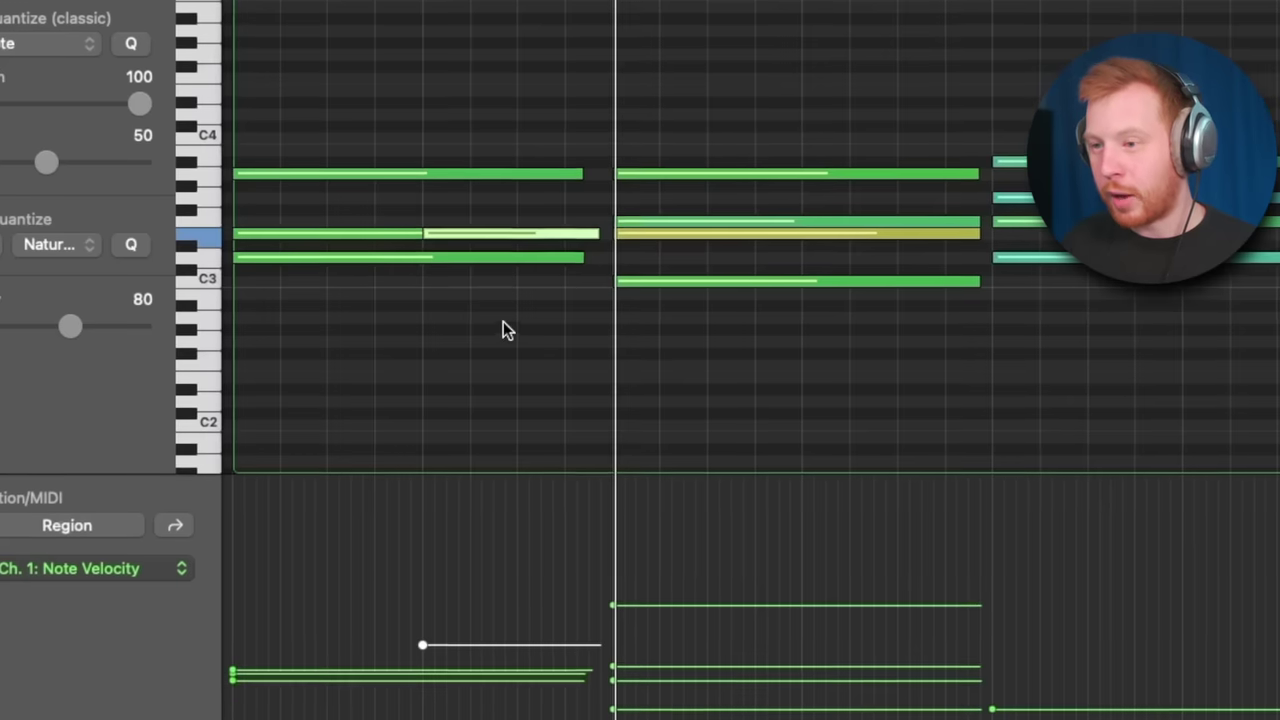
click(503, 325)
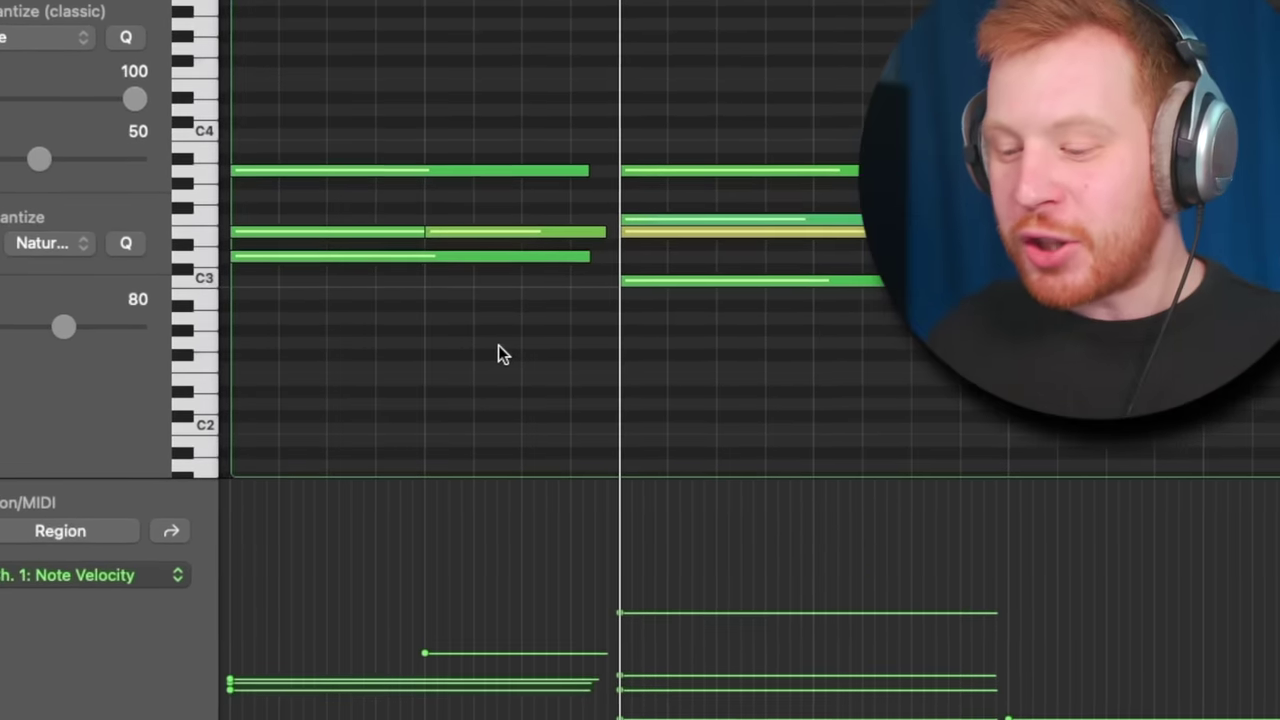
click(480, 232)
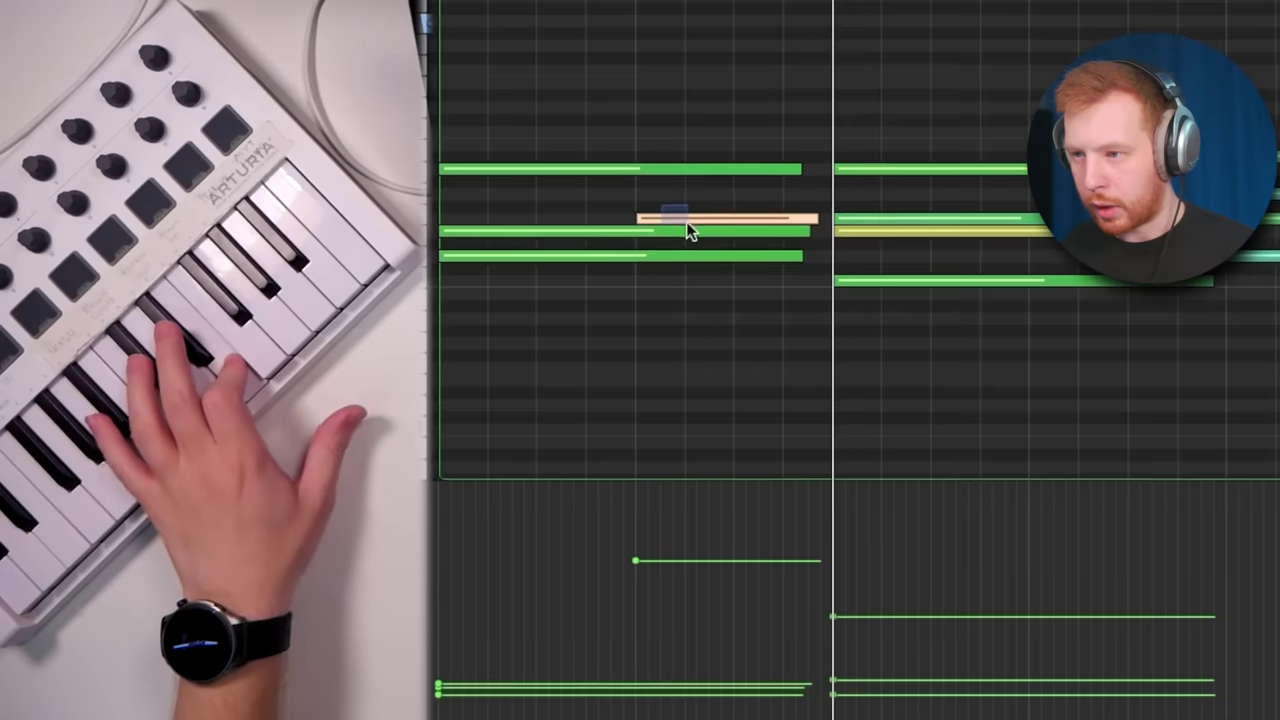
drag(661, 205, 687, 222)
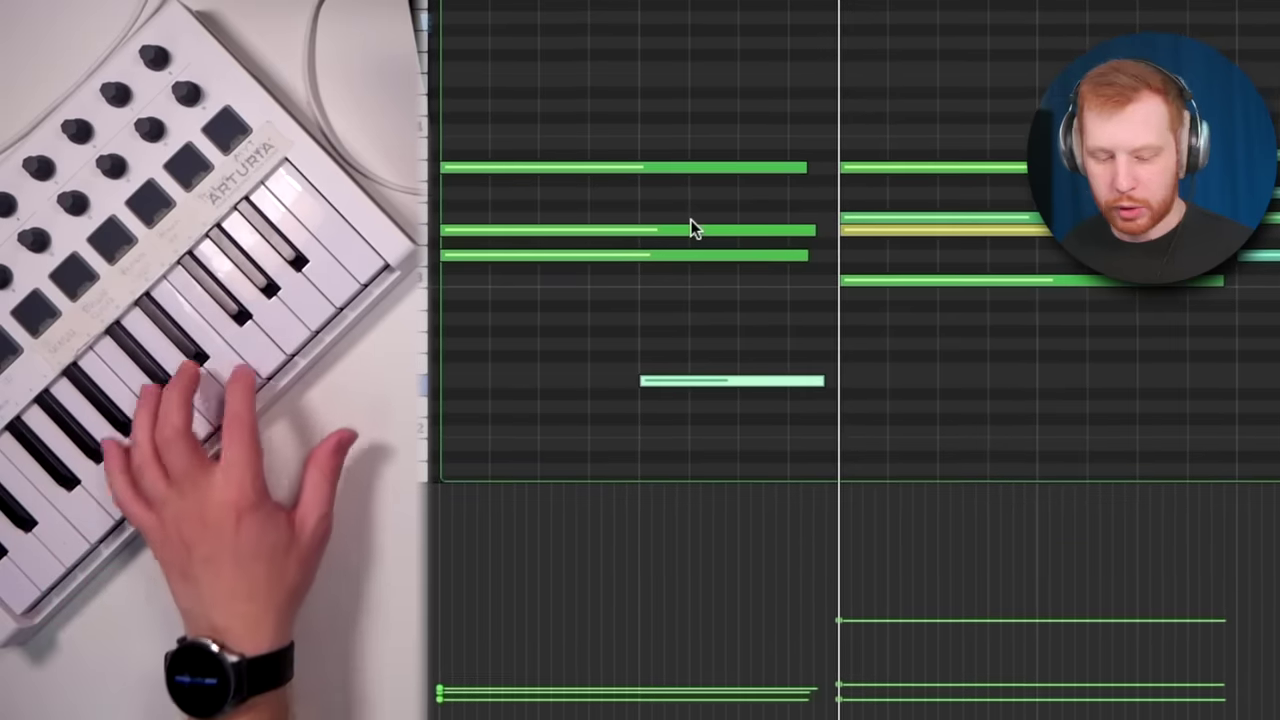
click(704, 339)
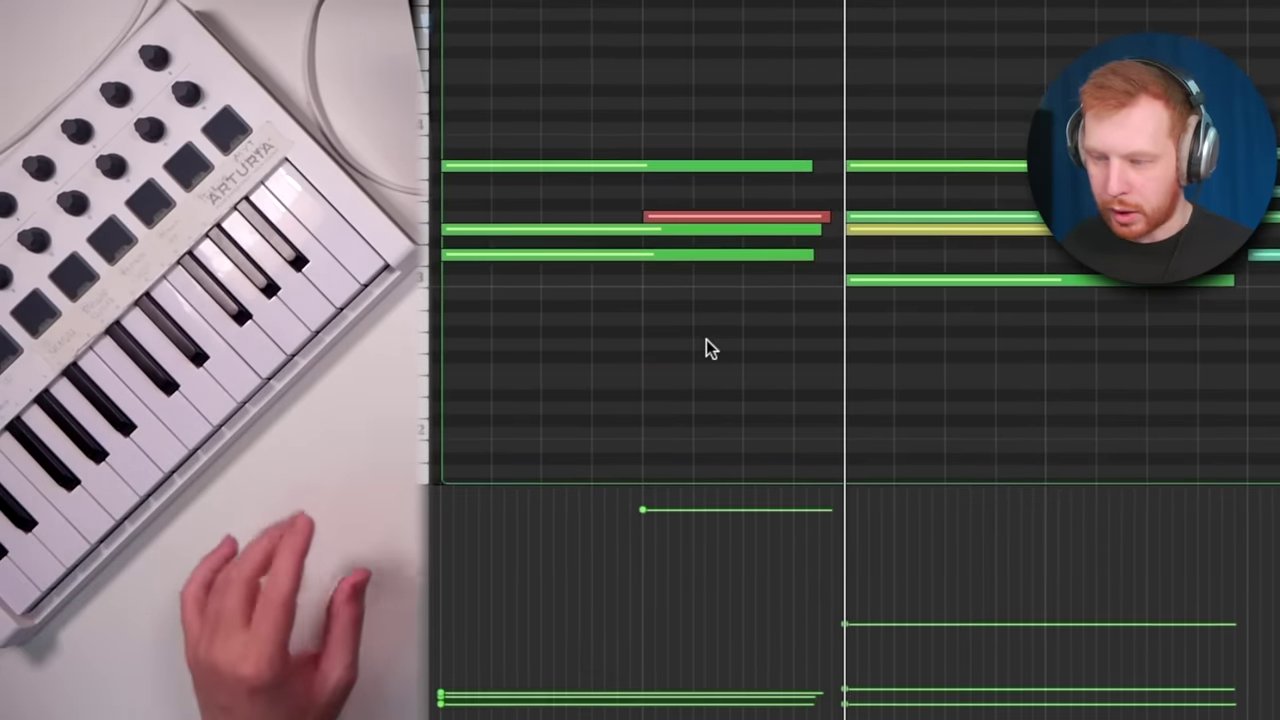
click(661, 215)
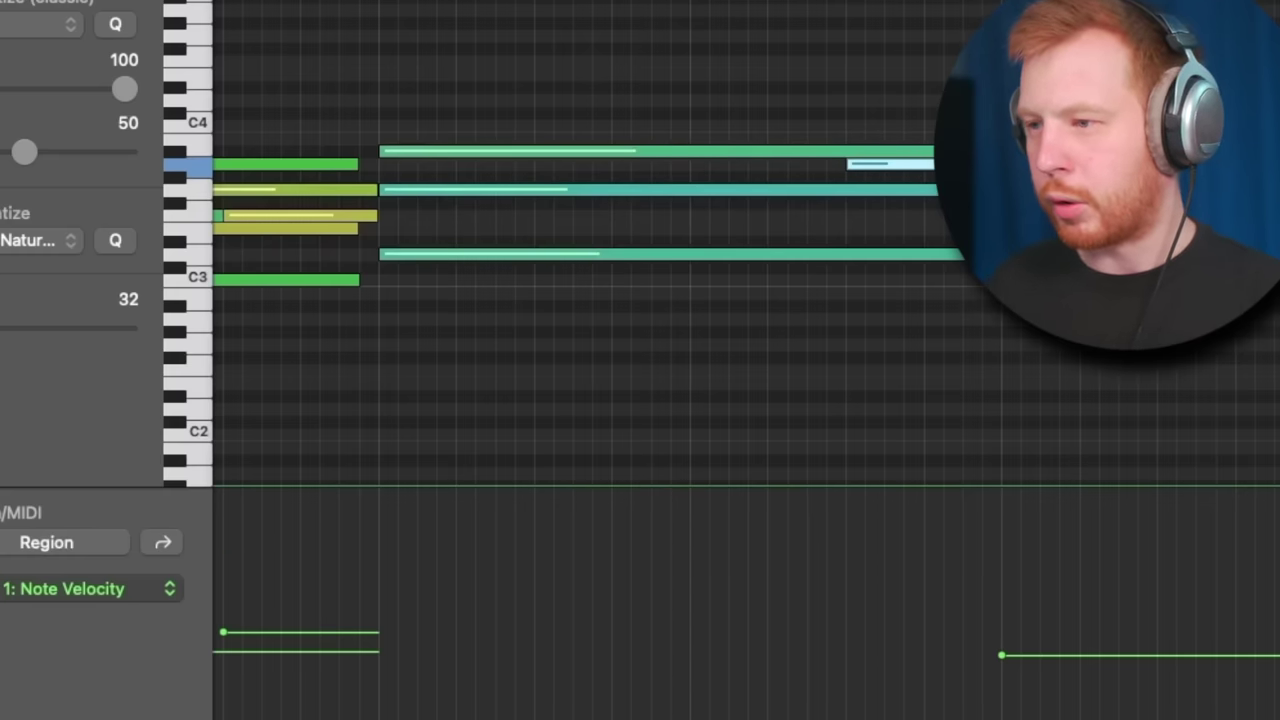
scroll(923, 188, right, 2)
scroll(590, 250, right, 2)
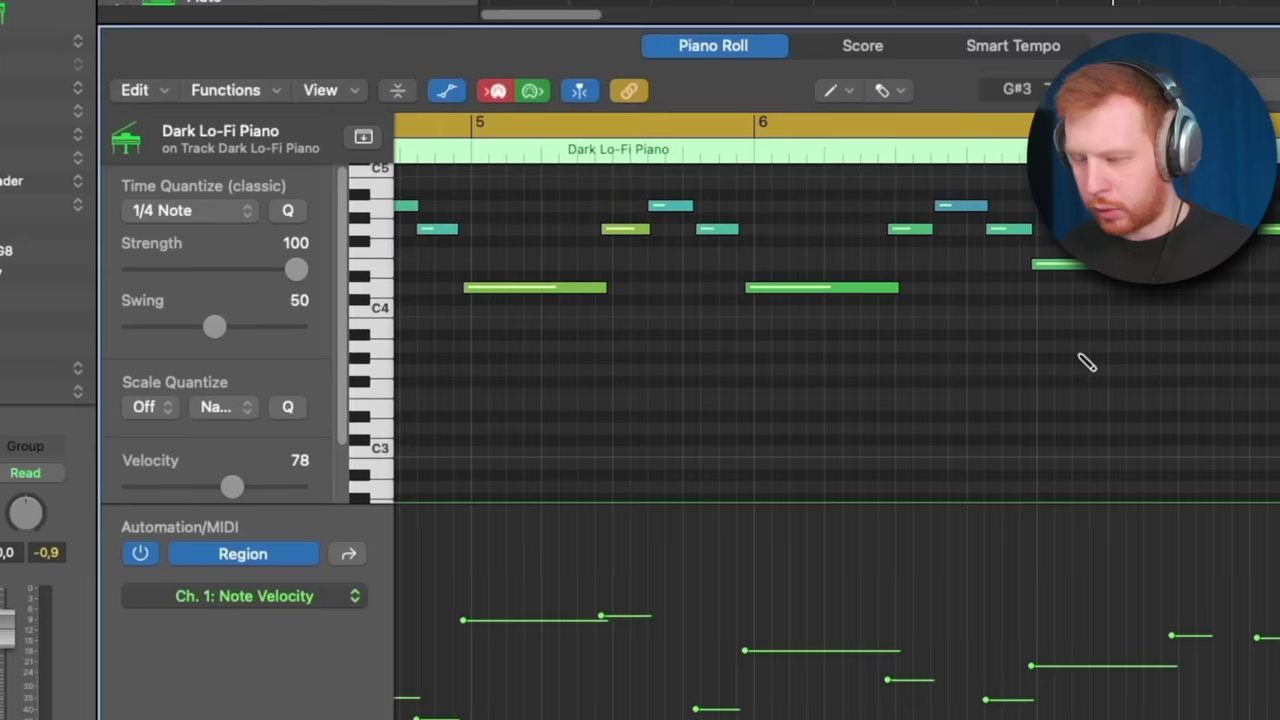
- Select all Dark Lo-Fi Piano notes, undo their 1/4 Note quantization, and choose a different time quantize value
key(super+a)
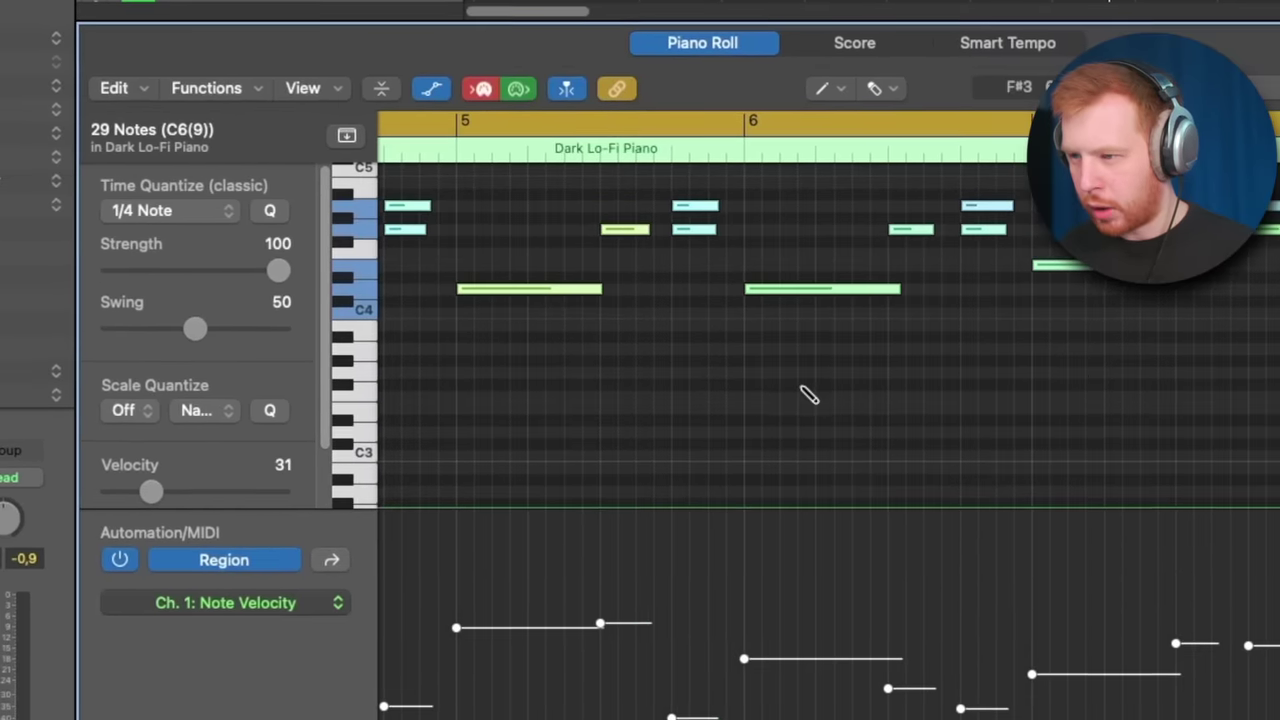
key(super+z)
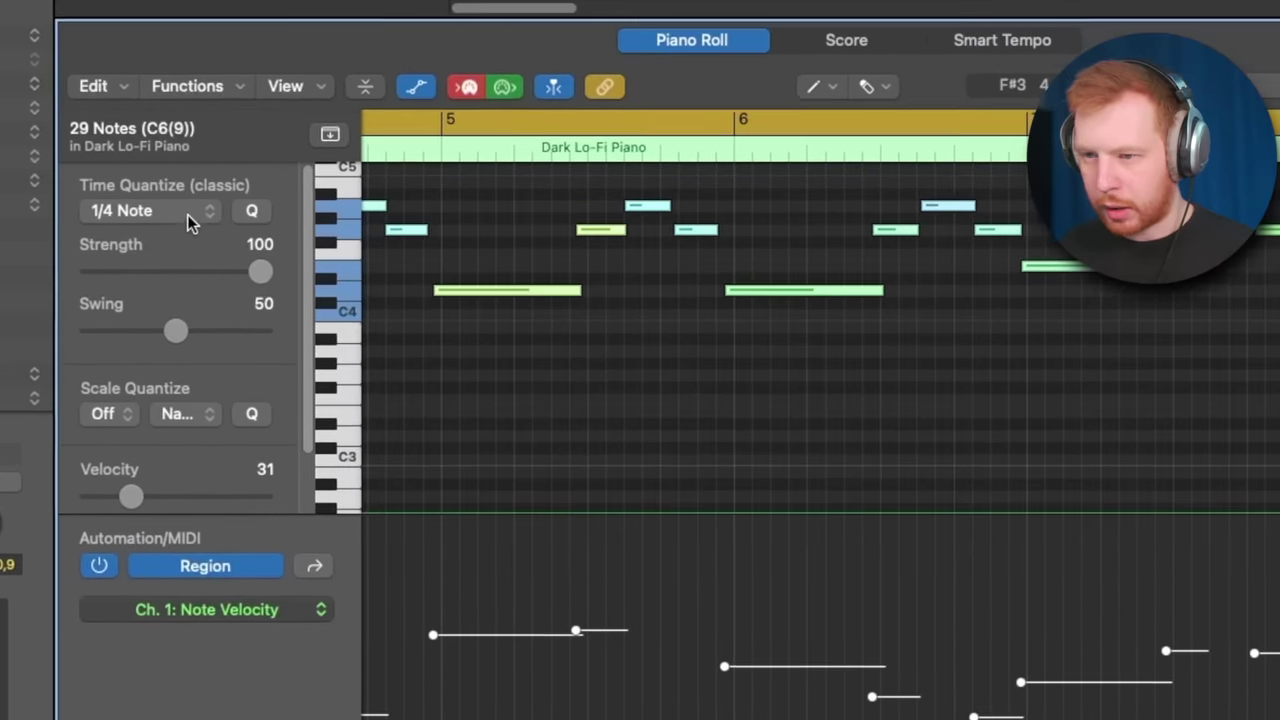
click(187, 212)
click(177, 277)
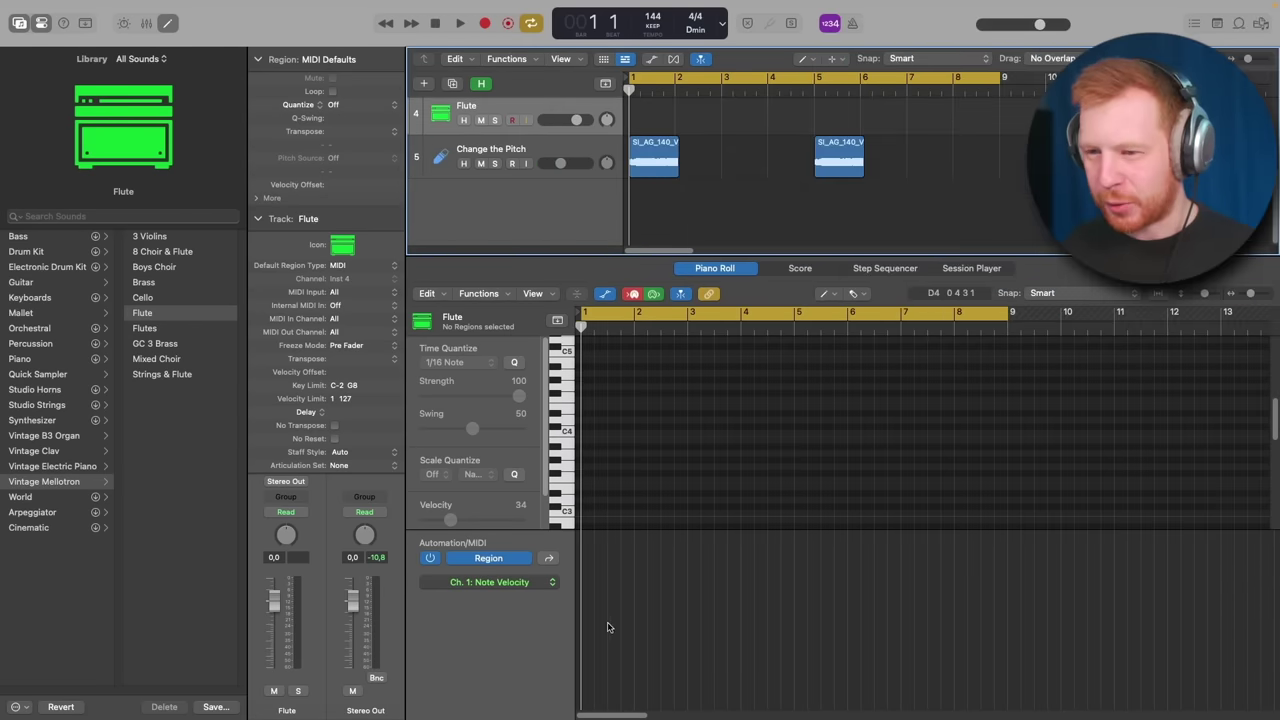
- Look through the Library's Drum Kit sounds and the Electronic Drum Kit list for a suitable kit
click(29, 252)
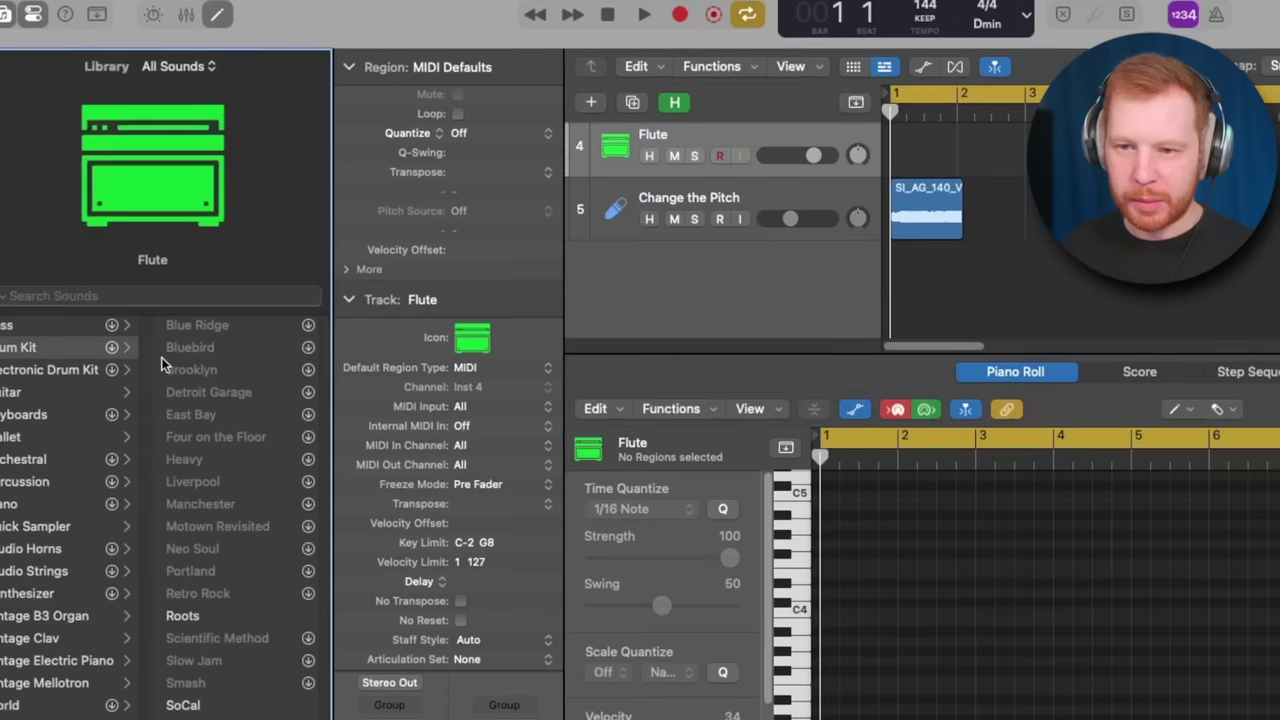
click(94, 267)
scroll(230, 490, down, 20)
scroll(230, 490, up, 20)
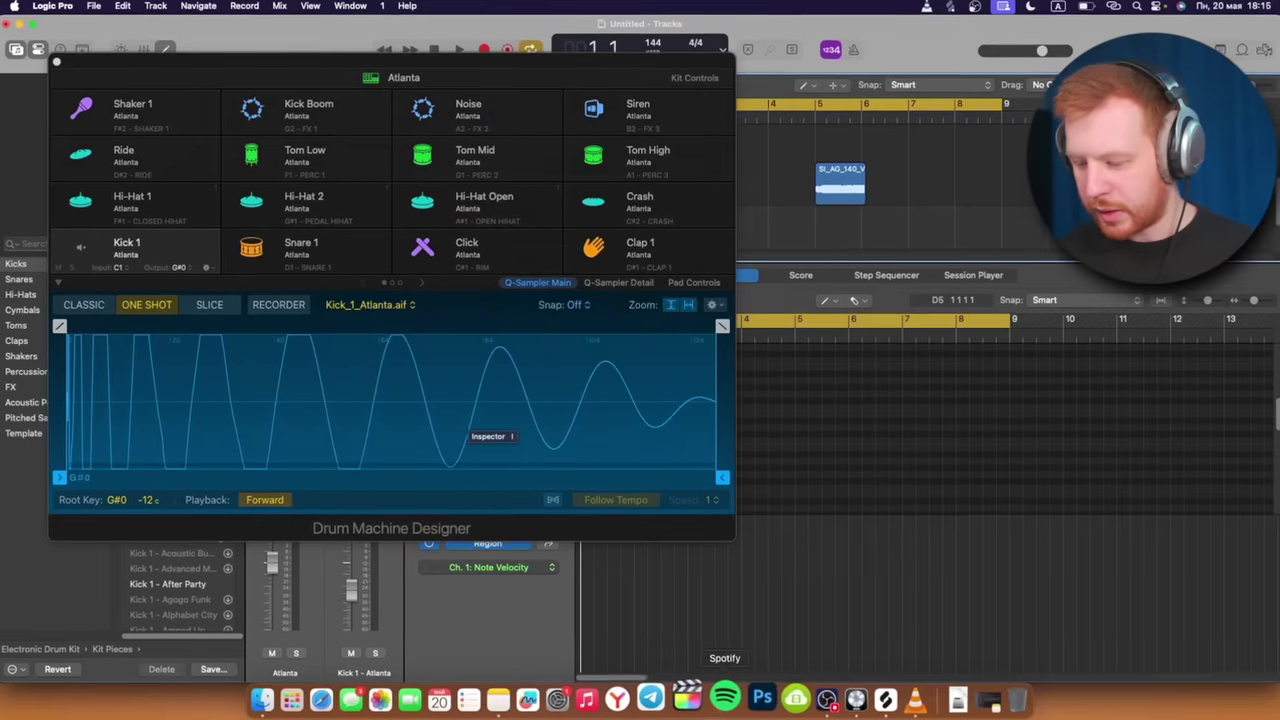
- Switch to Splice, audition the one-shot drum samples, and load MODE_kick_Oof.wav onto the Atlanta kit's Kick 1 pad
click(877, 701)
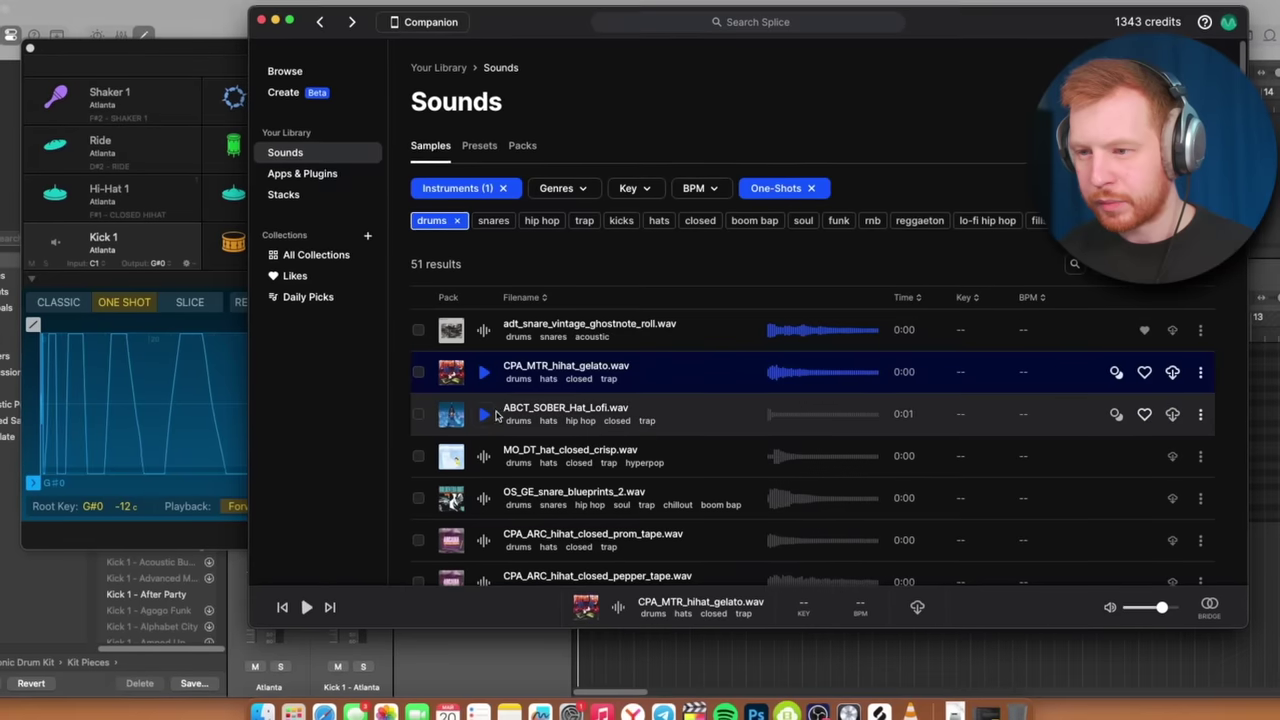
key(Down)
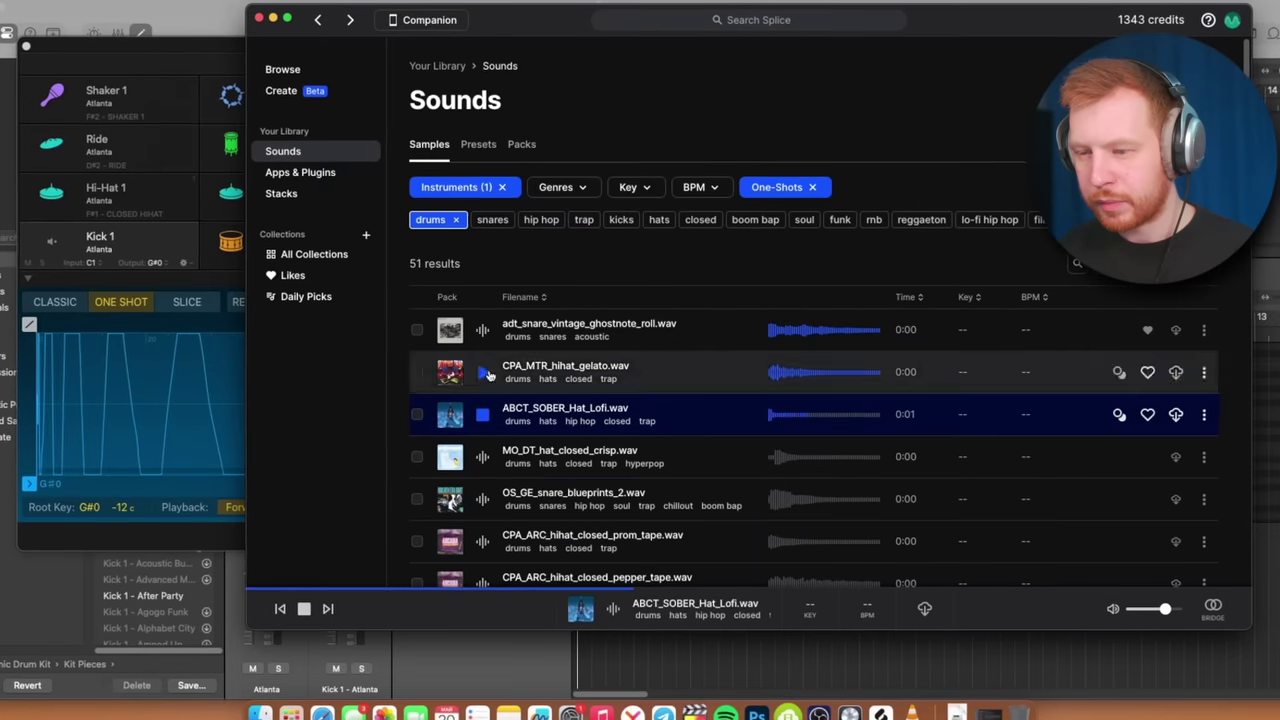
scroll(700, 350, down, 4)
click(560, 311)
click(480, 530)
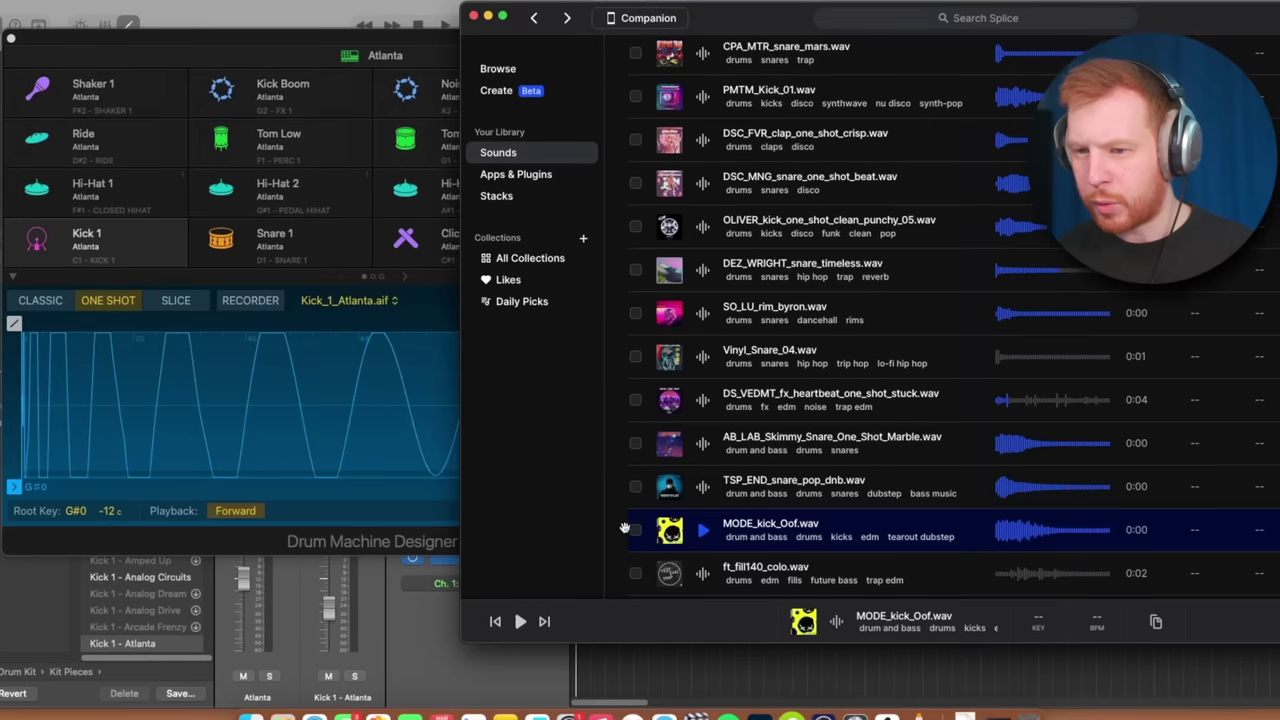
drag(640, 529, 214, 449)
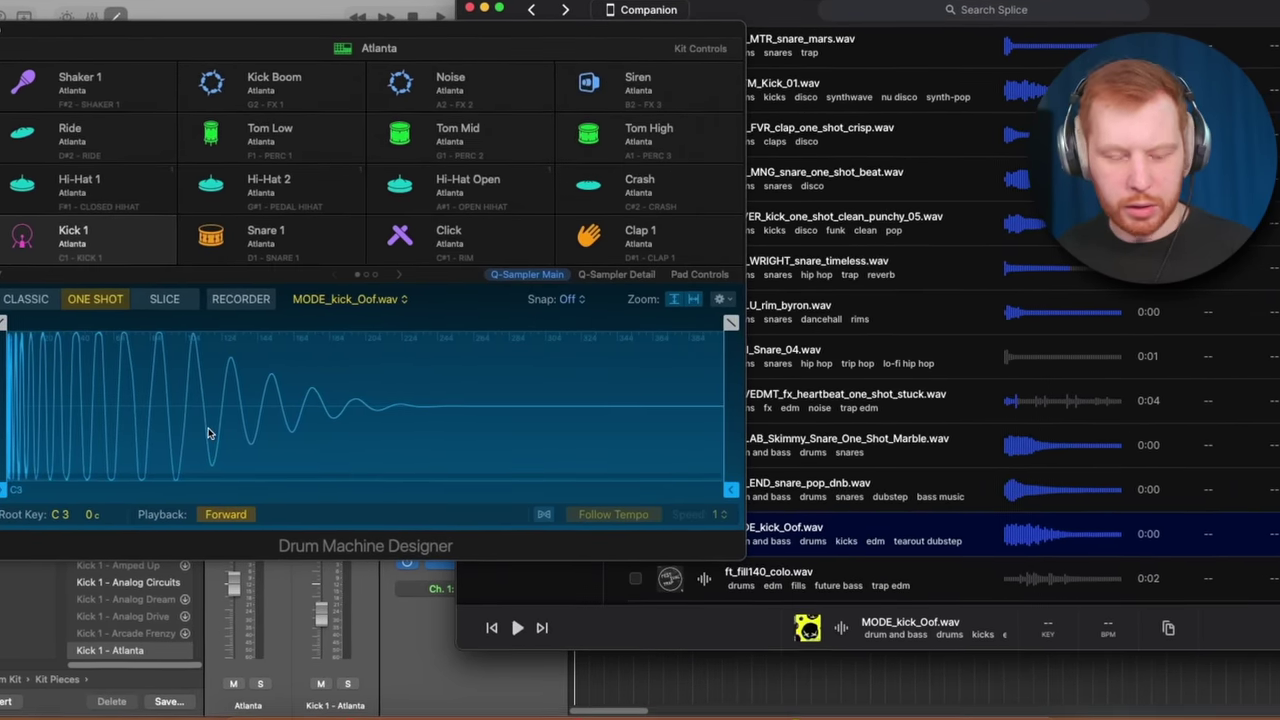
drag(940, 165, 566, 232)
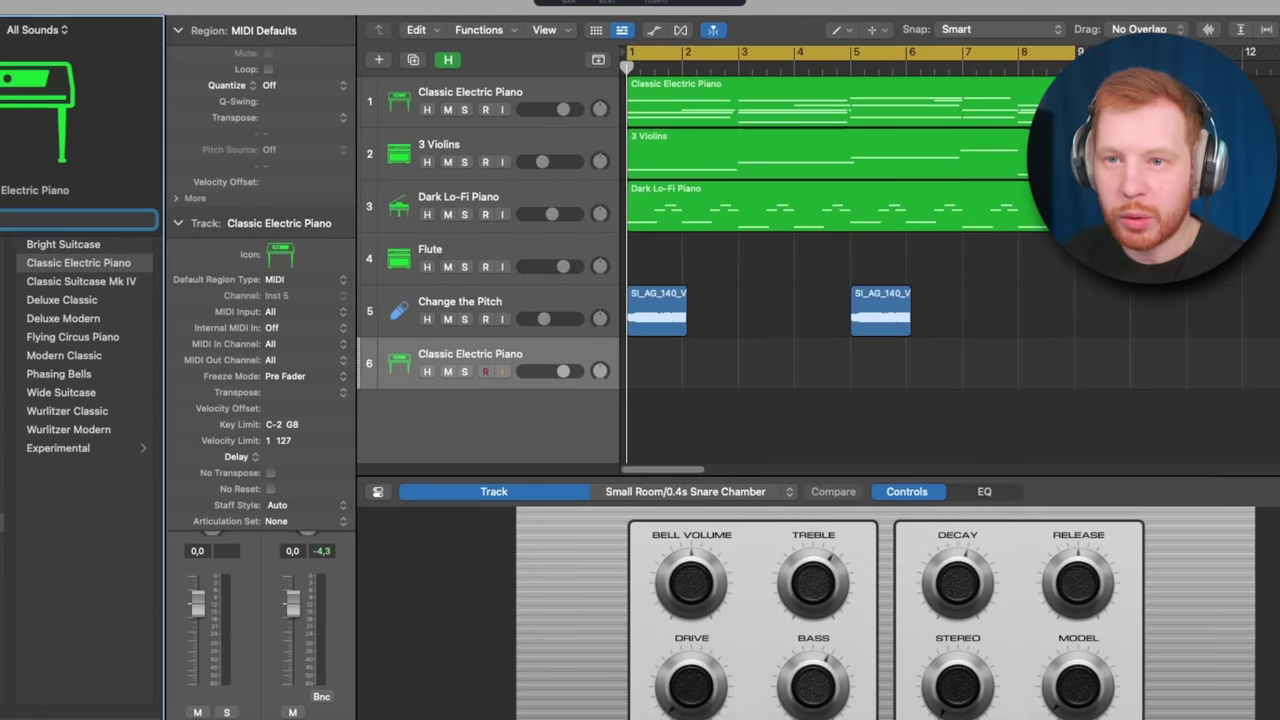
- Load the Trap Door electronic drum kit on track 6, open its Drum Machine Designer, and select the kick pad
click(32, 29)
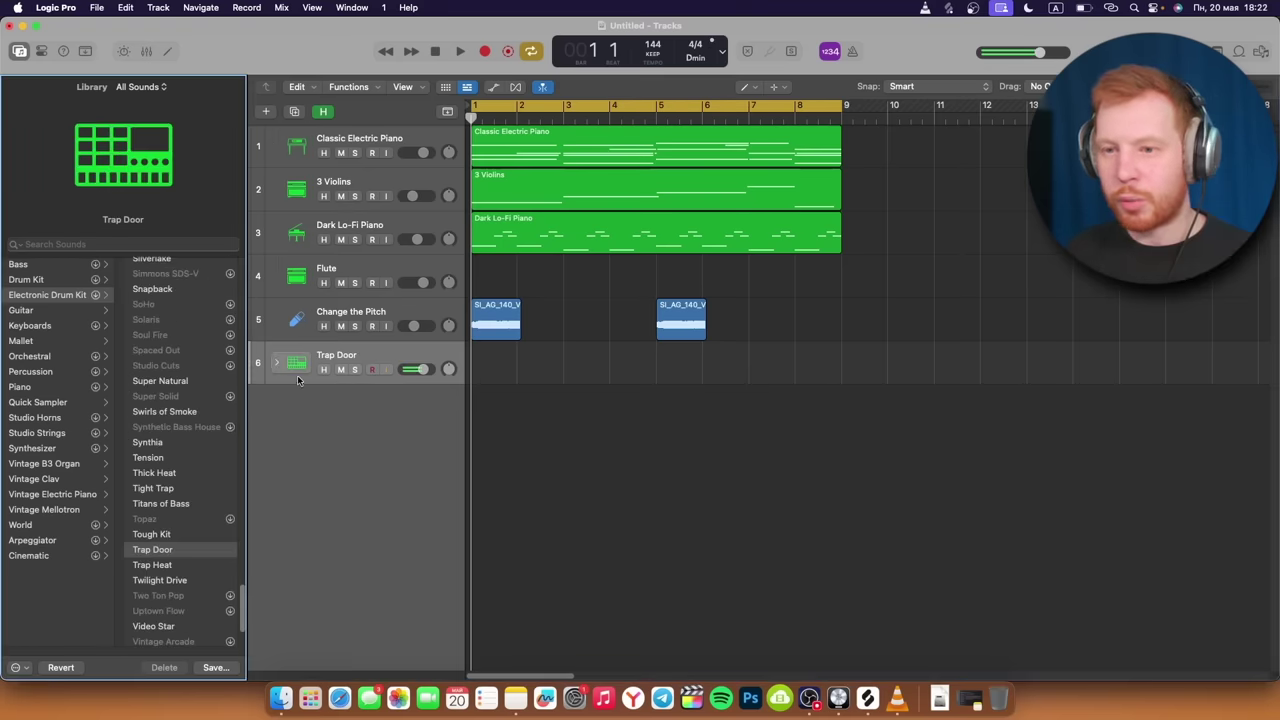
click(296, 366)
click(110, 252)
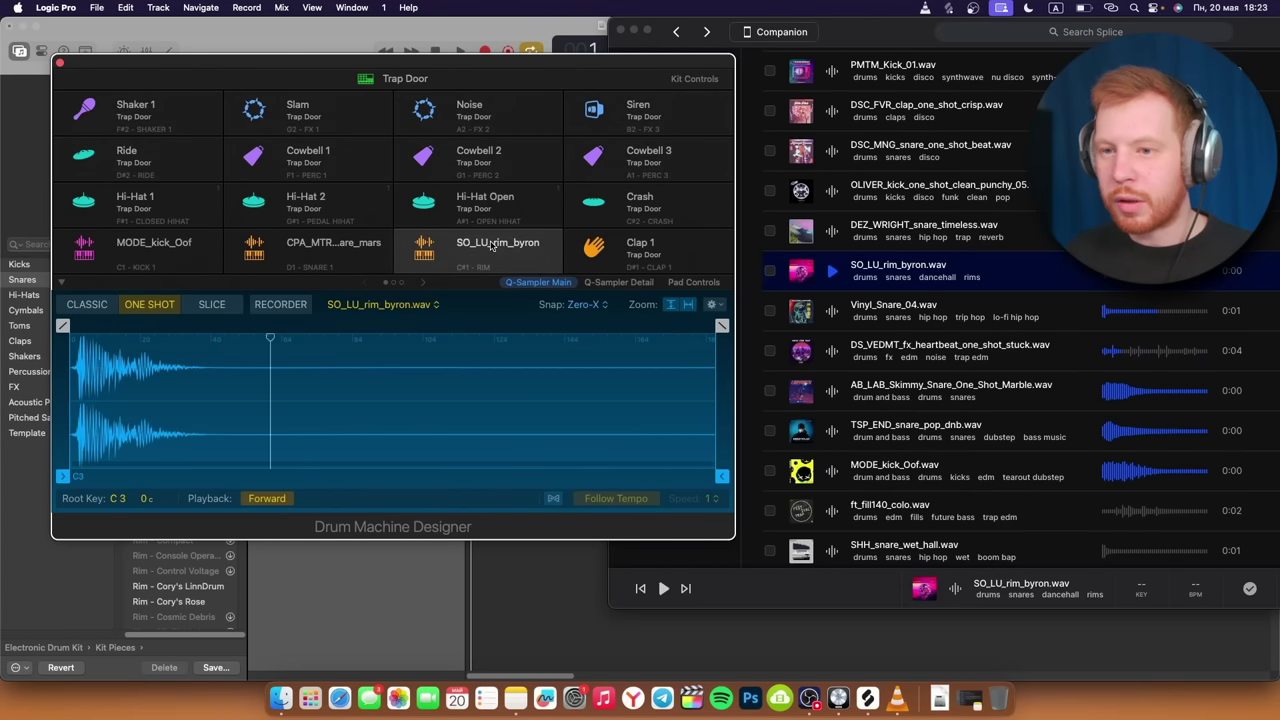
- Examine the drum pads' Q-Sampler detail settings and pad controls, and return to the main sampler view
click(620, 283)
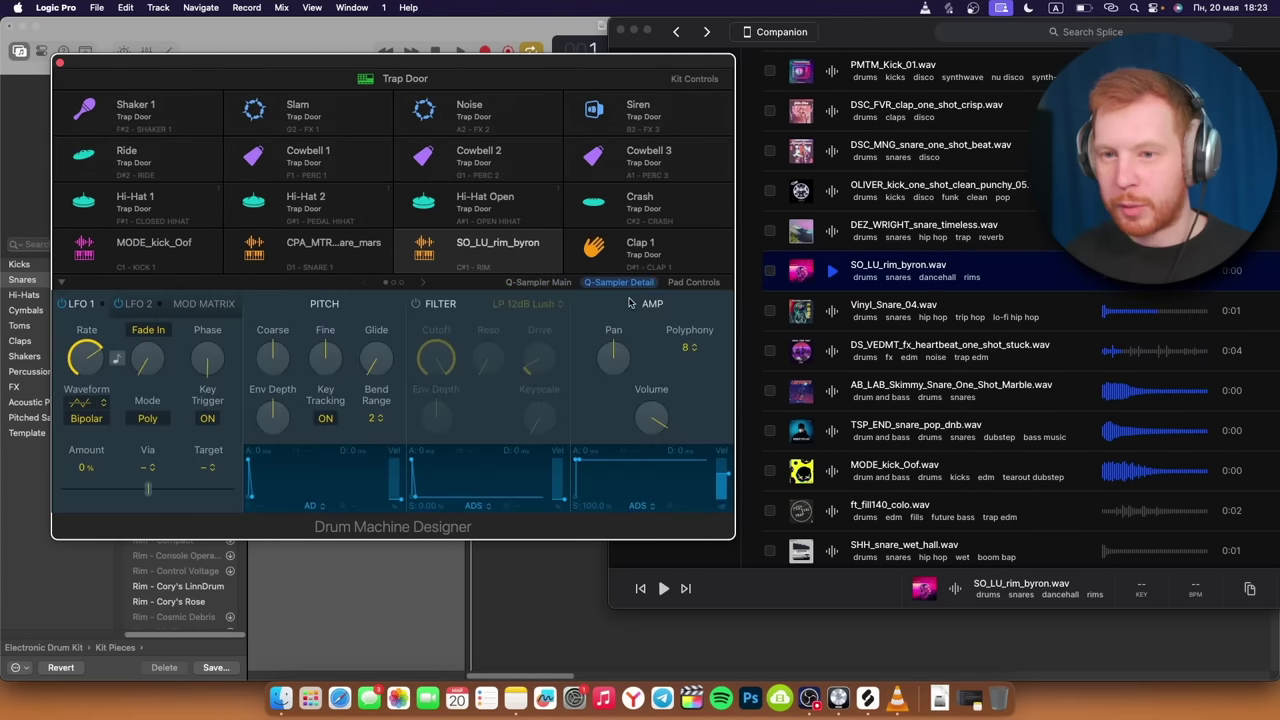
click(693, 283)
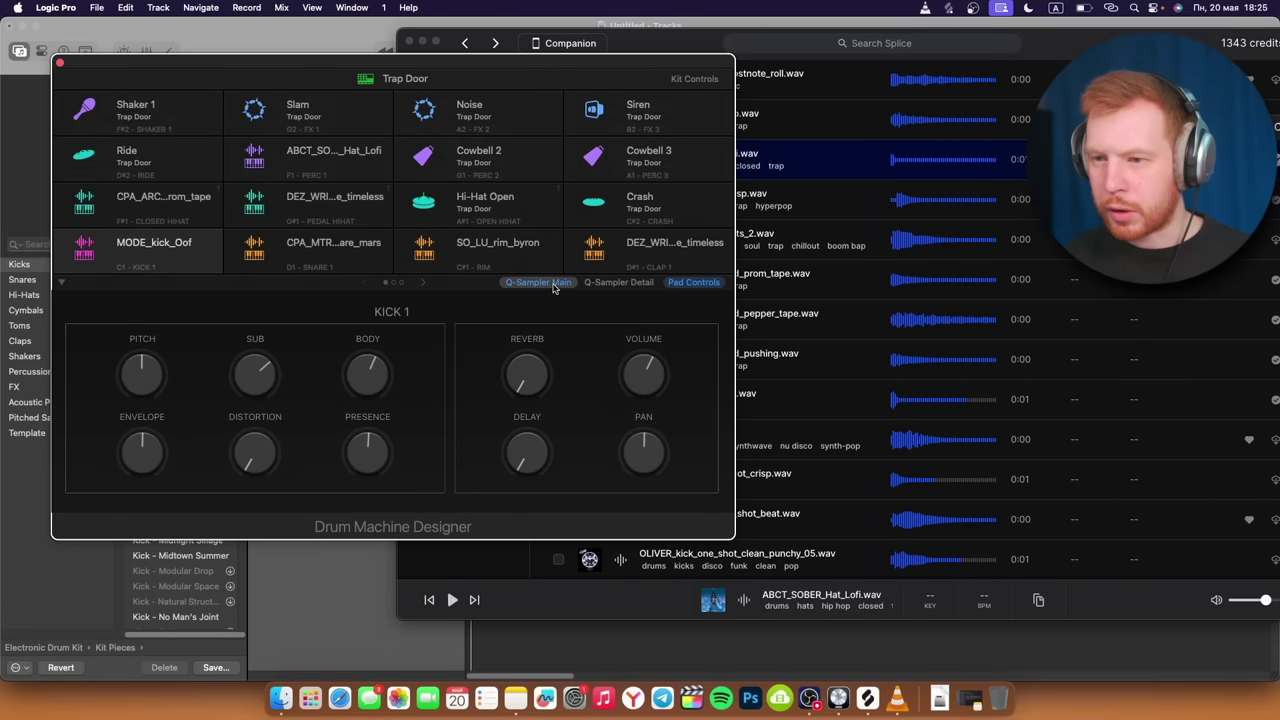
click(551, 284)
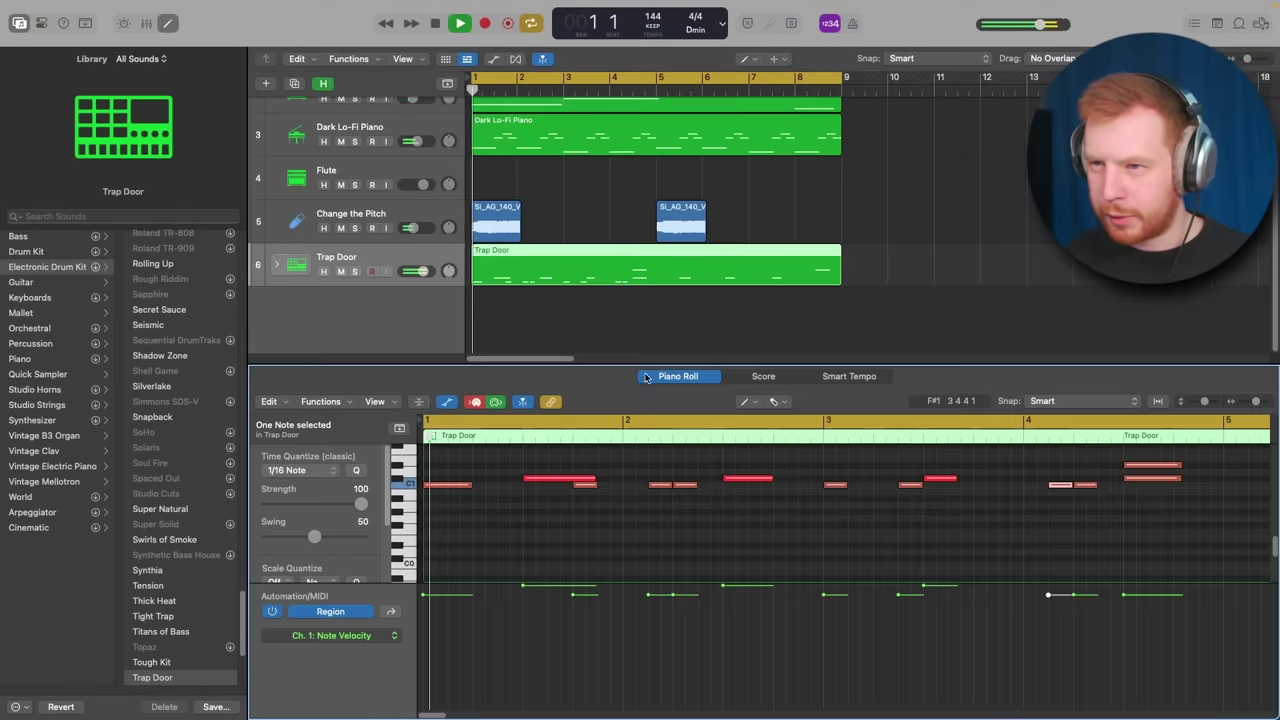
- Play the Trap Door drum pattern from bar 1 to hear the kick, snare and hi-hat notes together
key(super+Left)
key(super+Left)
key(super+Left)
key(super+Left)
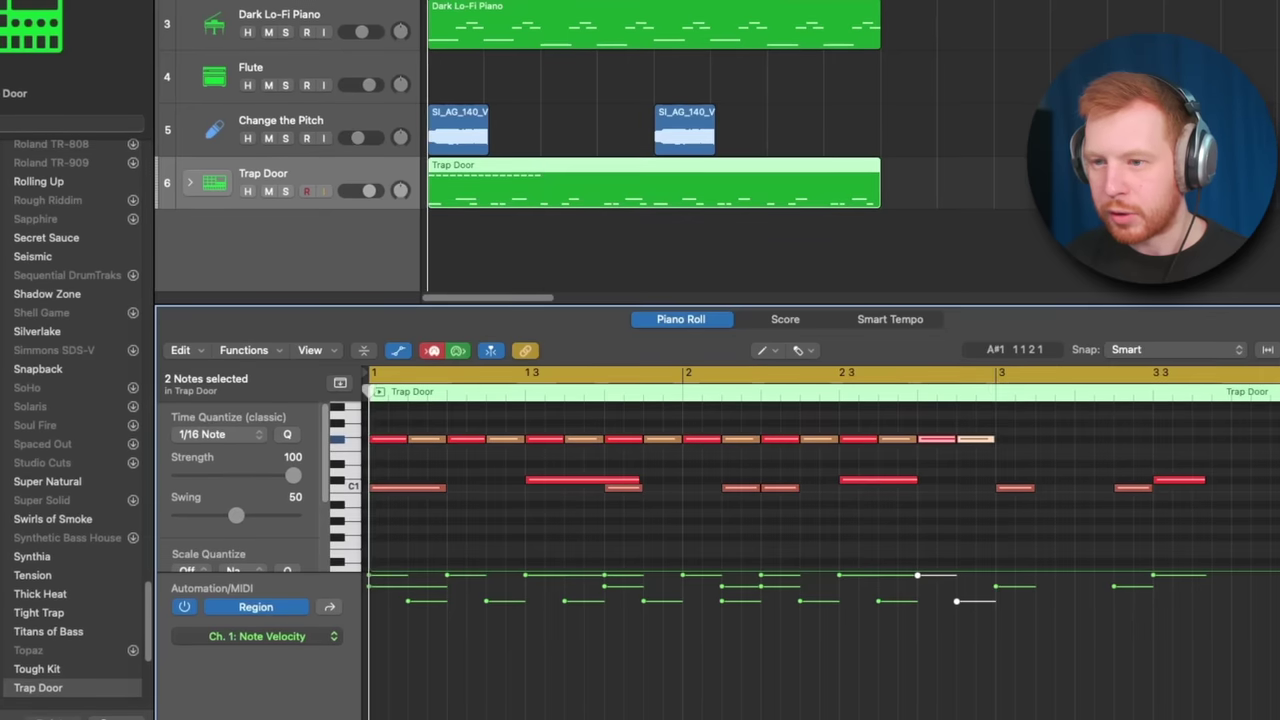
key(space)
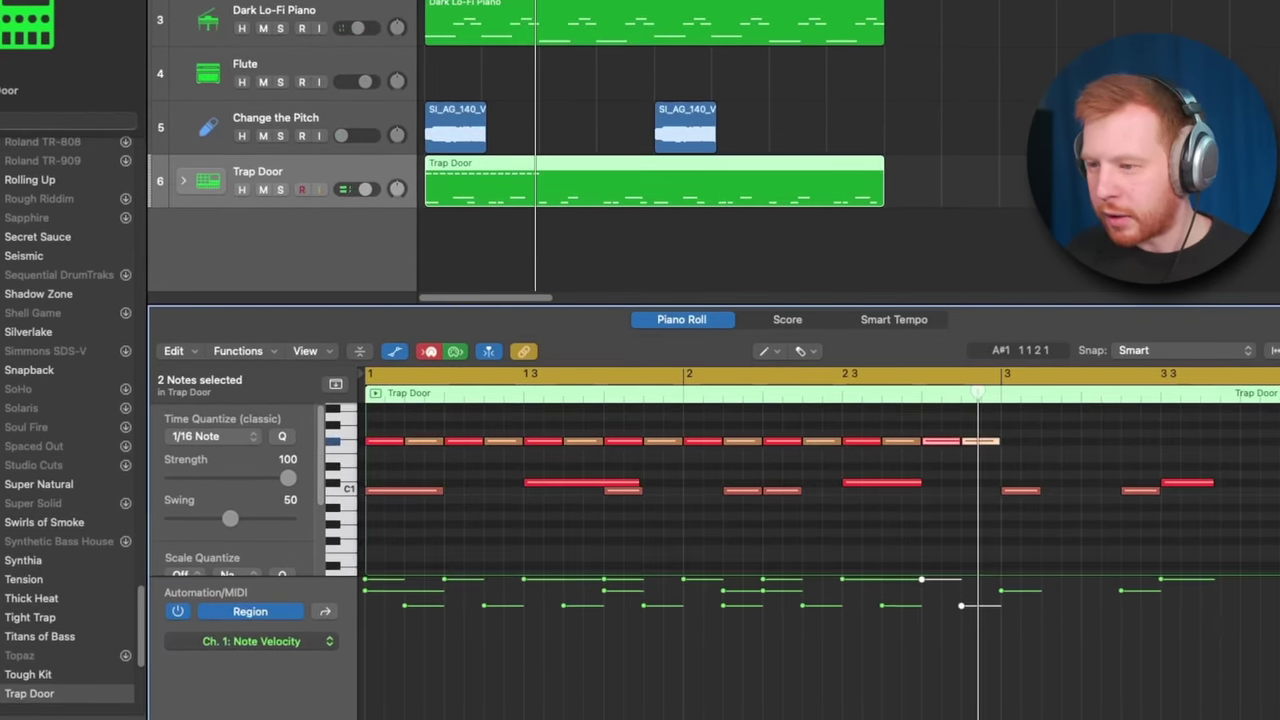
- Select the hi-hat notes in bars 1 and 2 and try levelling the note velocities with a straight line at about 69
drag(1056, 436, 365, 455)
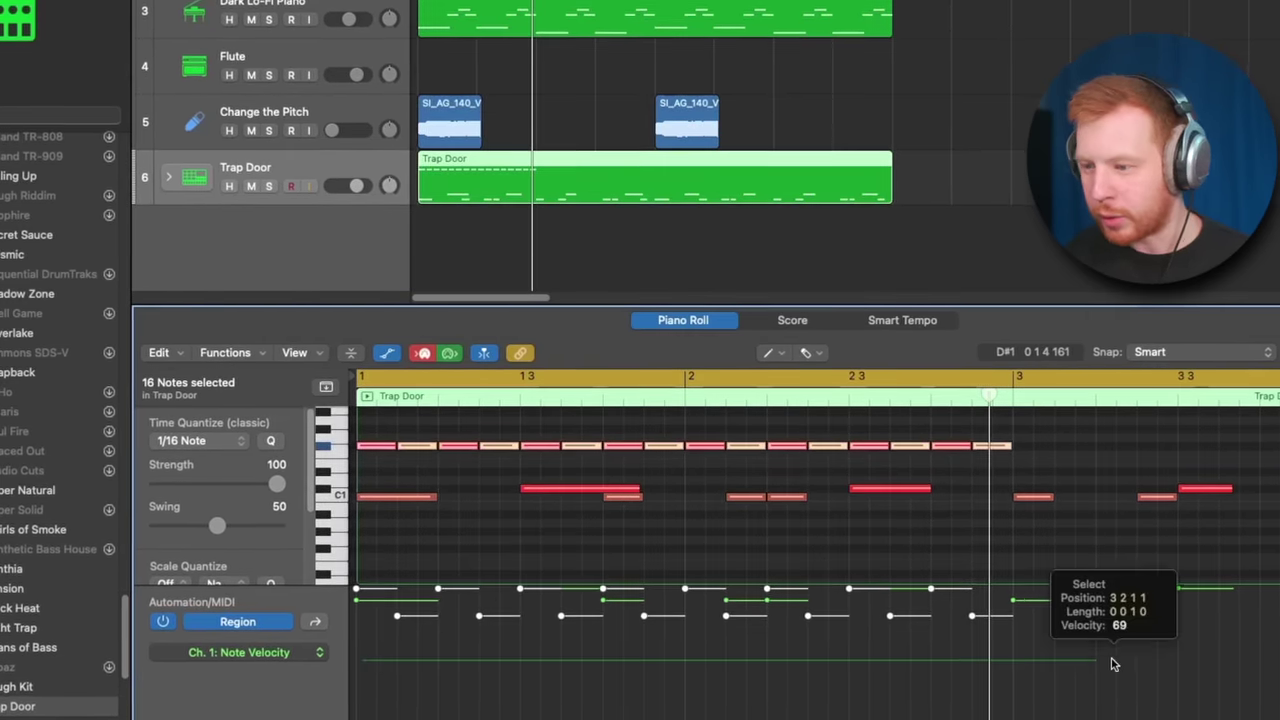
drag(1020, 661, 1020, 661)
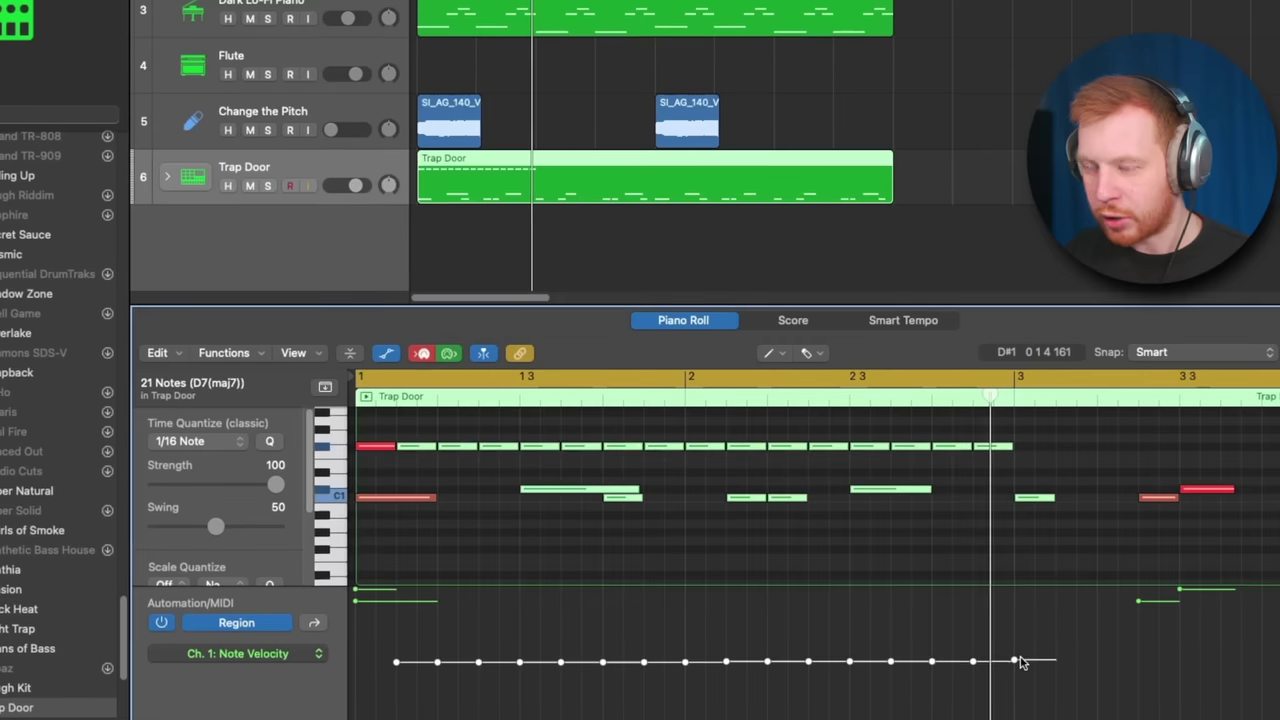
click(420, 660)
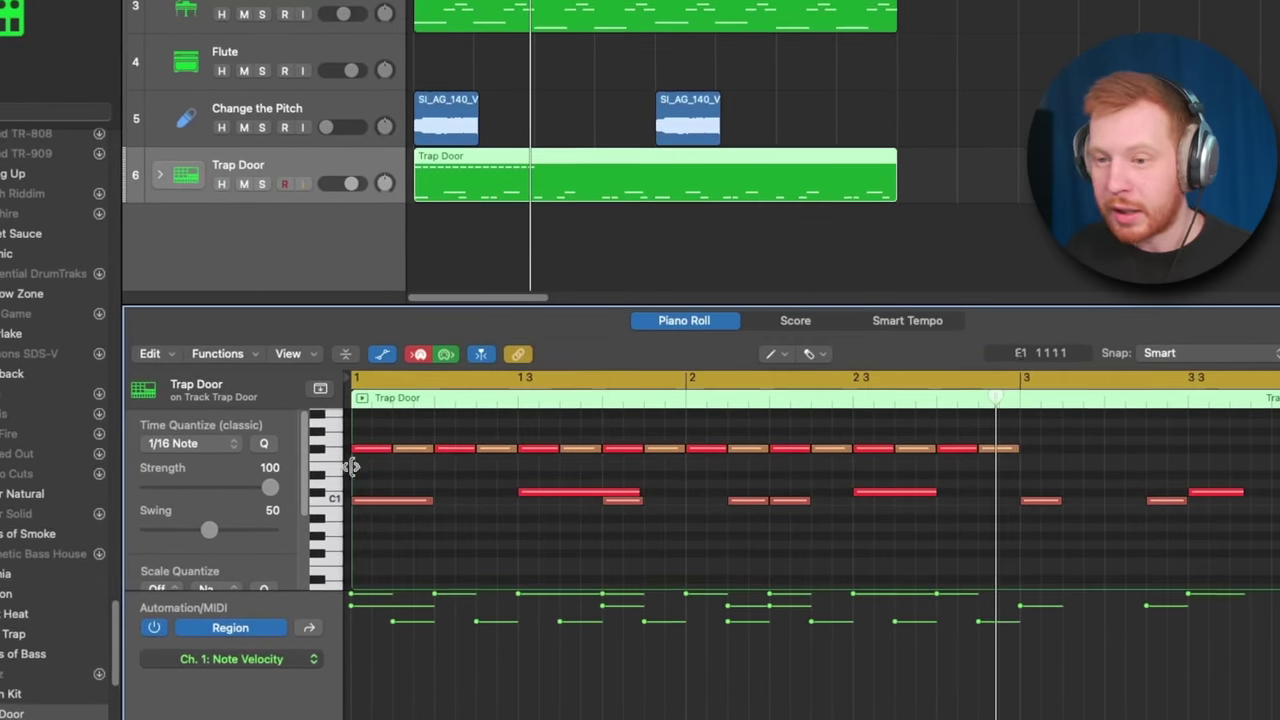
- Open the Trap Door kit's closed hi-hat pad, view its sample recorder, and return the sampler to One Shot mode
click(183, 173)
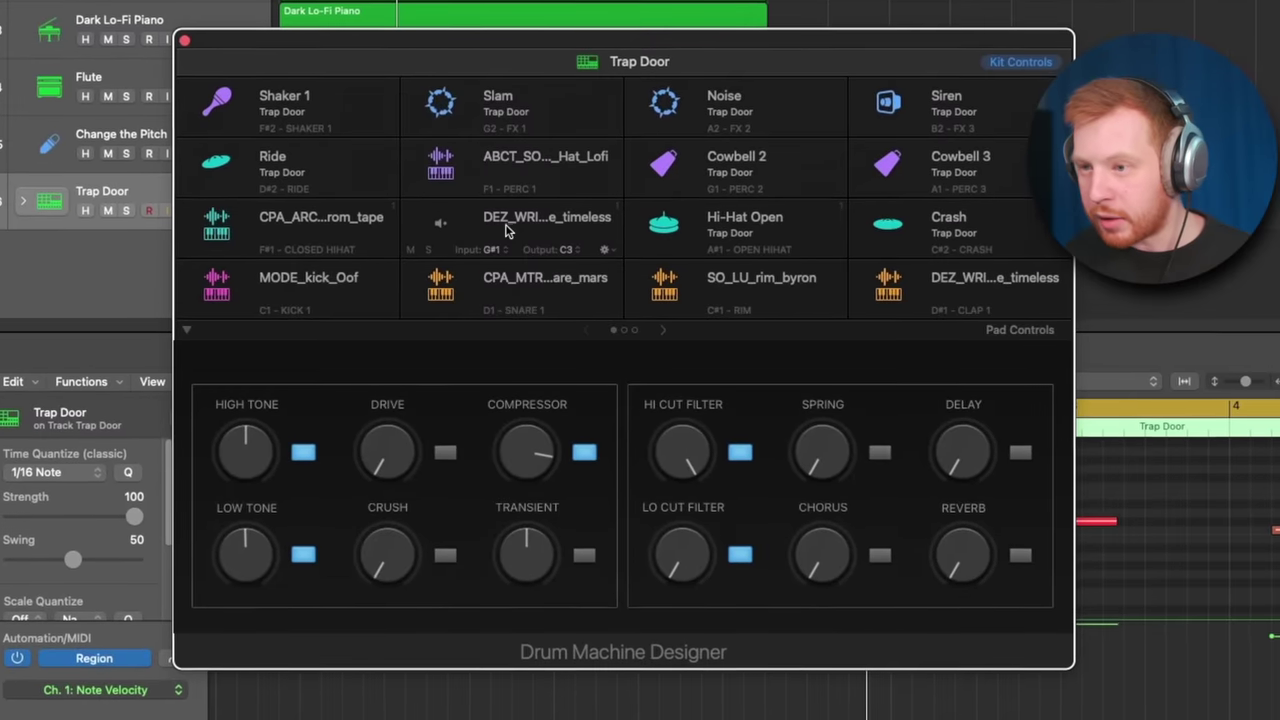
click(402, 304)
click(474, 361)
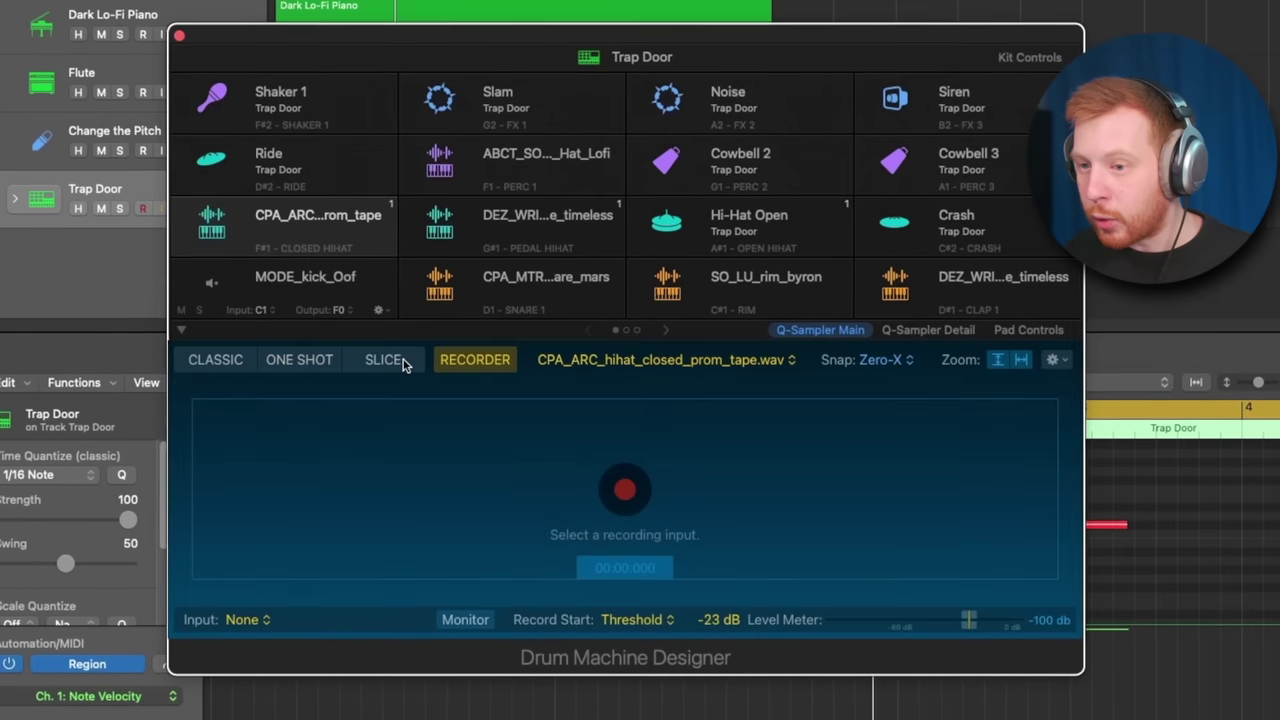
click(315, 363)
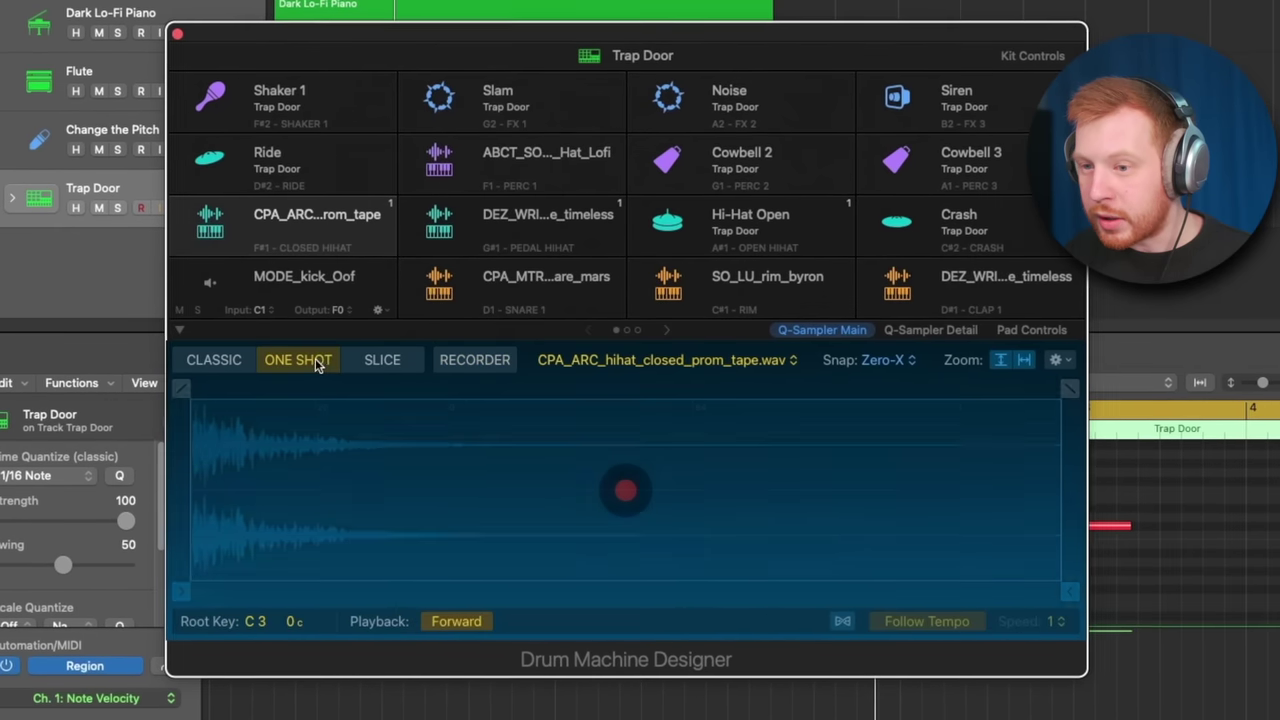
- Lower the closed hi-hat pad's volume in its pad controls and close the Drum Machine Designer
click(1036, 331)
drag(963, 444, 963, 467)
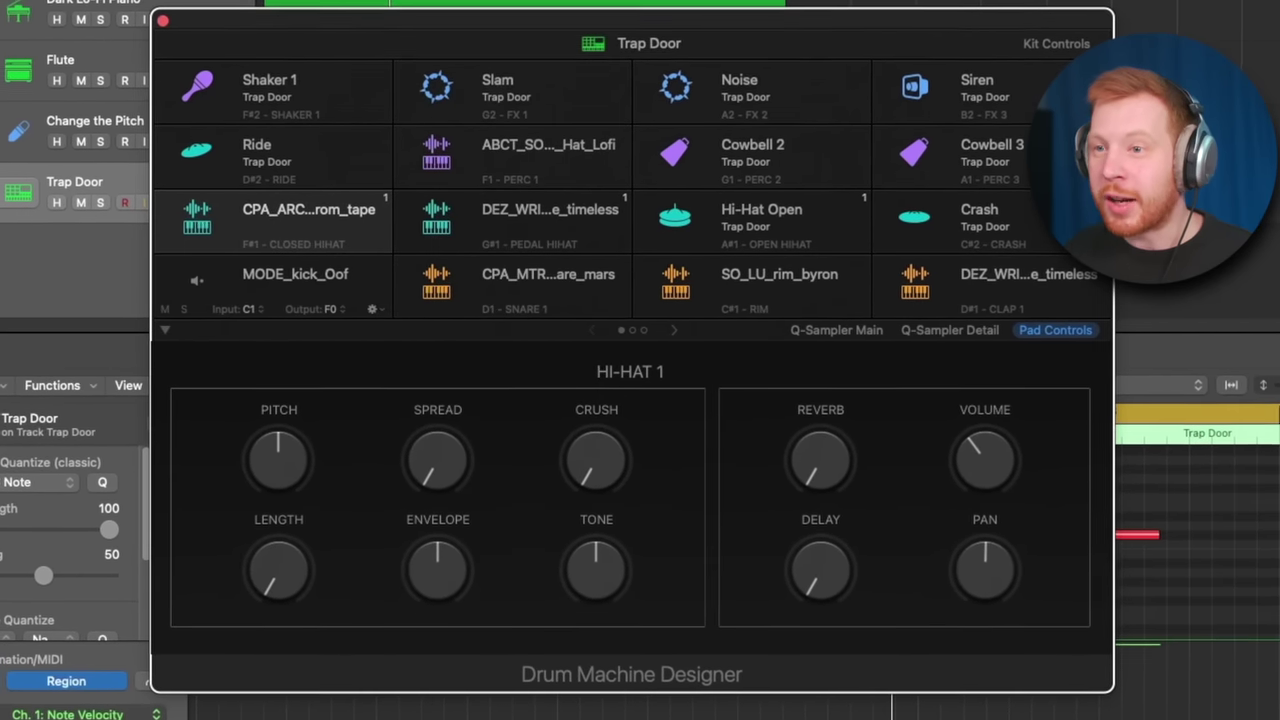
click(159, 17)
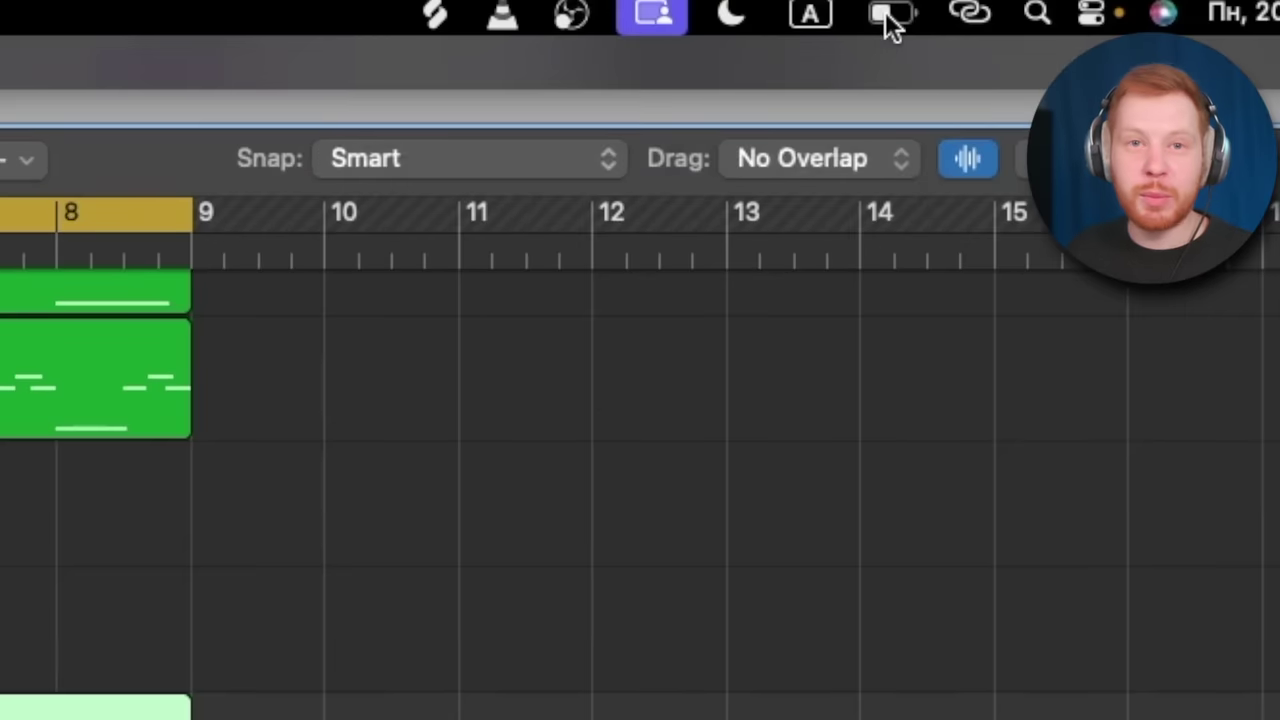
- Check the laptop's battery status
click(888, 18)
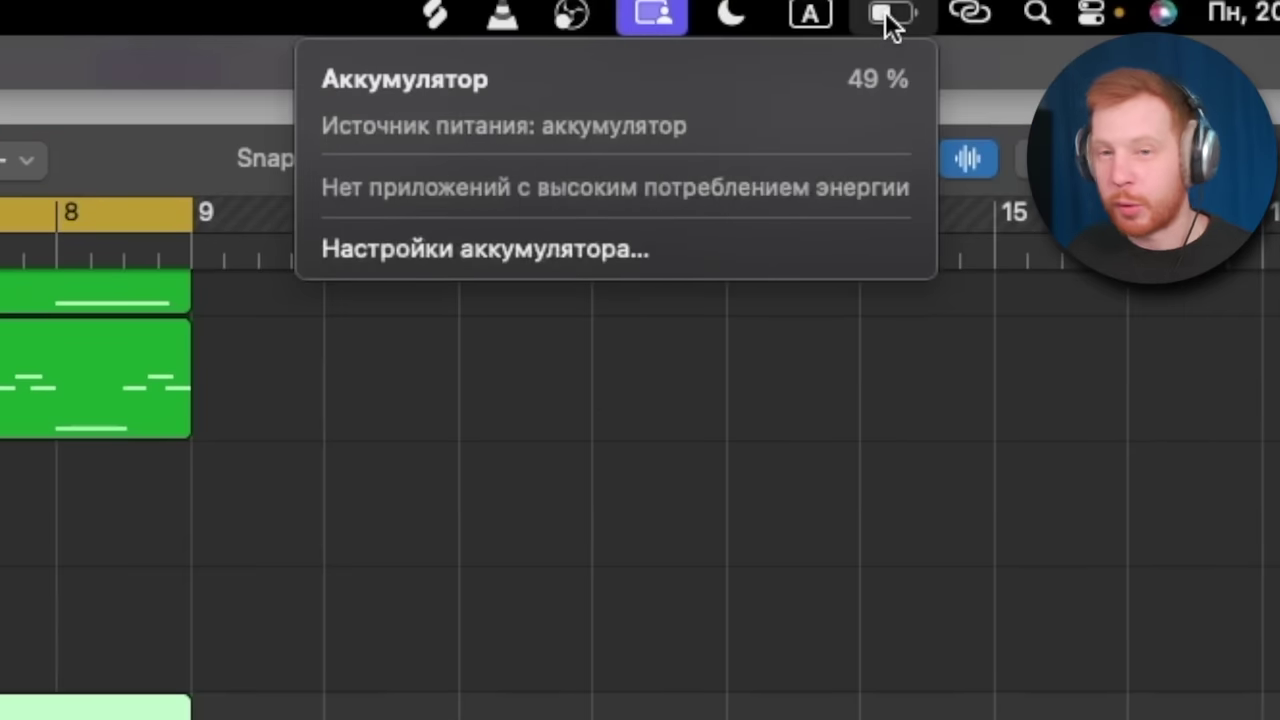
click(889, 20)
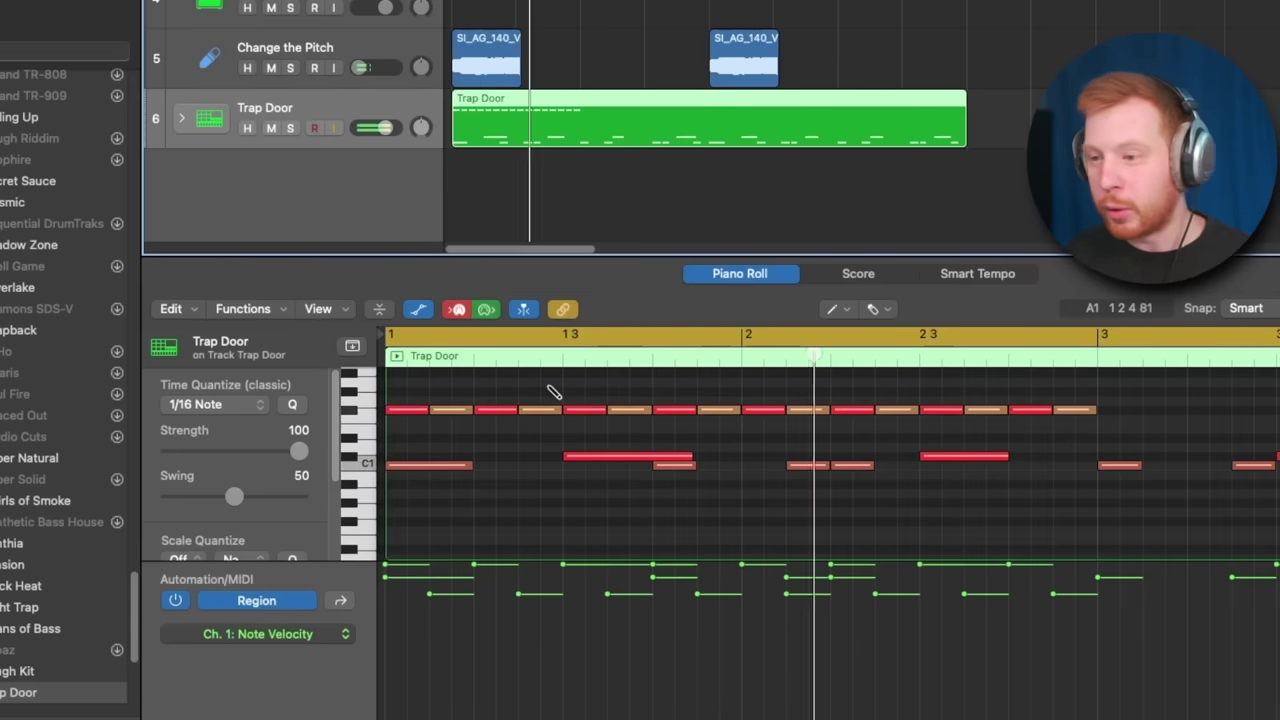
- Select all hi-hat notes in bars 1 and 2 and repeat the pattern through the end of bar 8
drag(1122, 418, 944, 418)
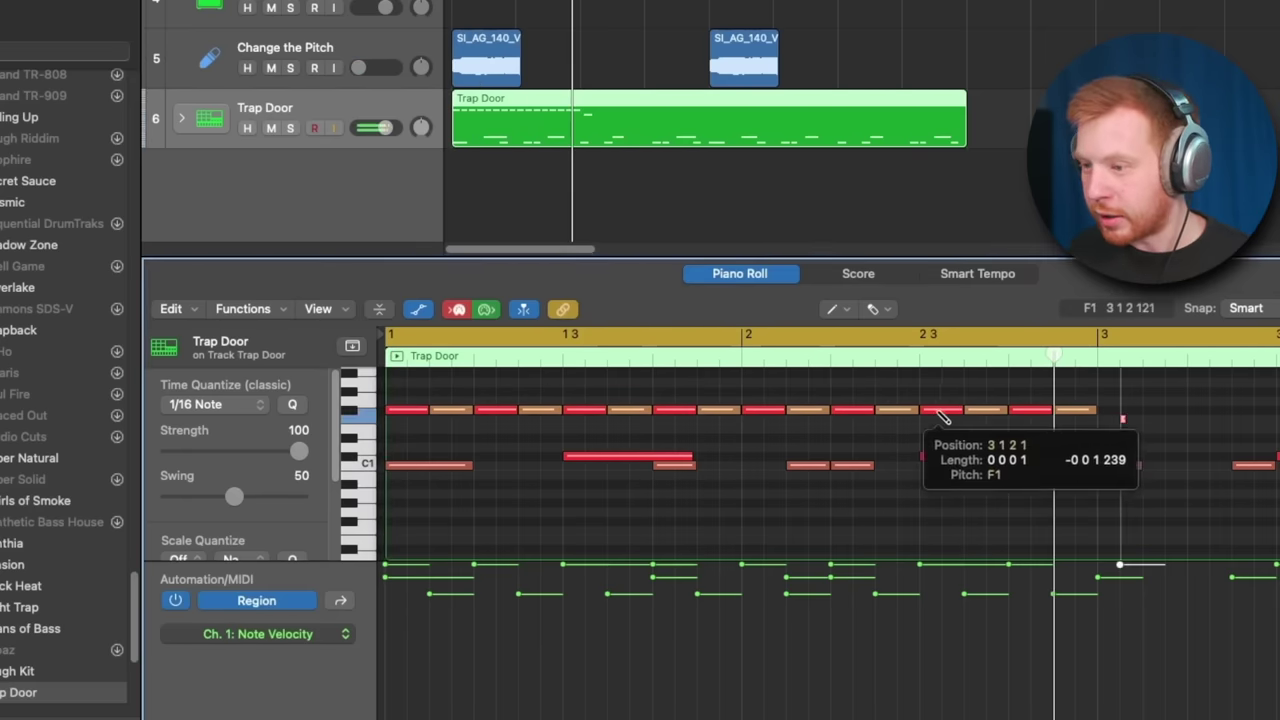
click(350, 409)
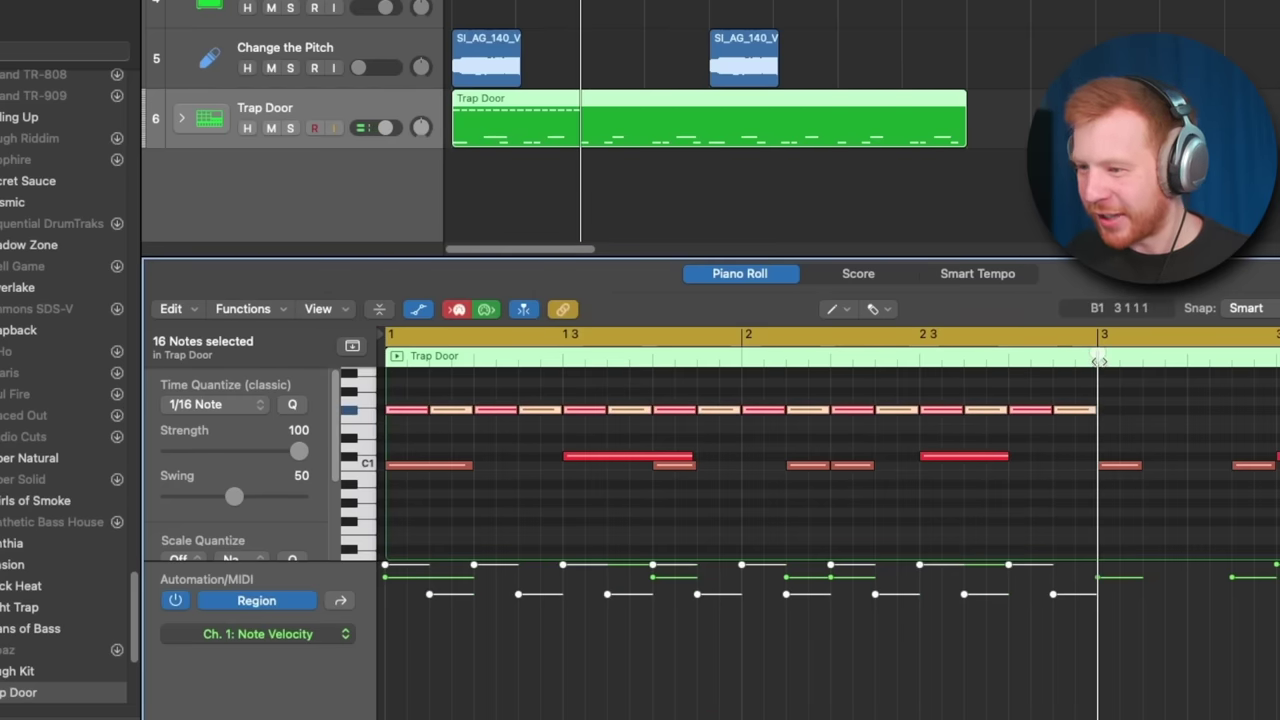
scroll(1086, 429, down, 3)
scroll(1086, 429, up, 3)
scroll(1086, 429, down, 3)
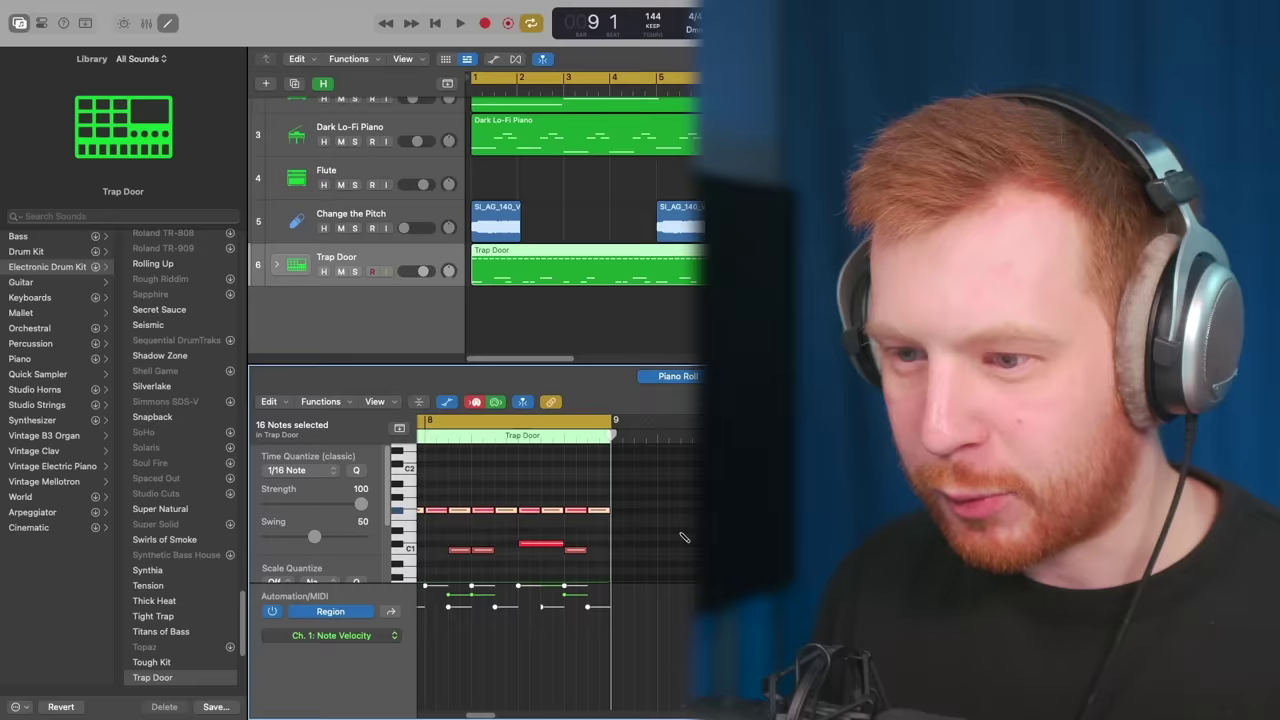
scroll(684, 537, left, 10)
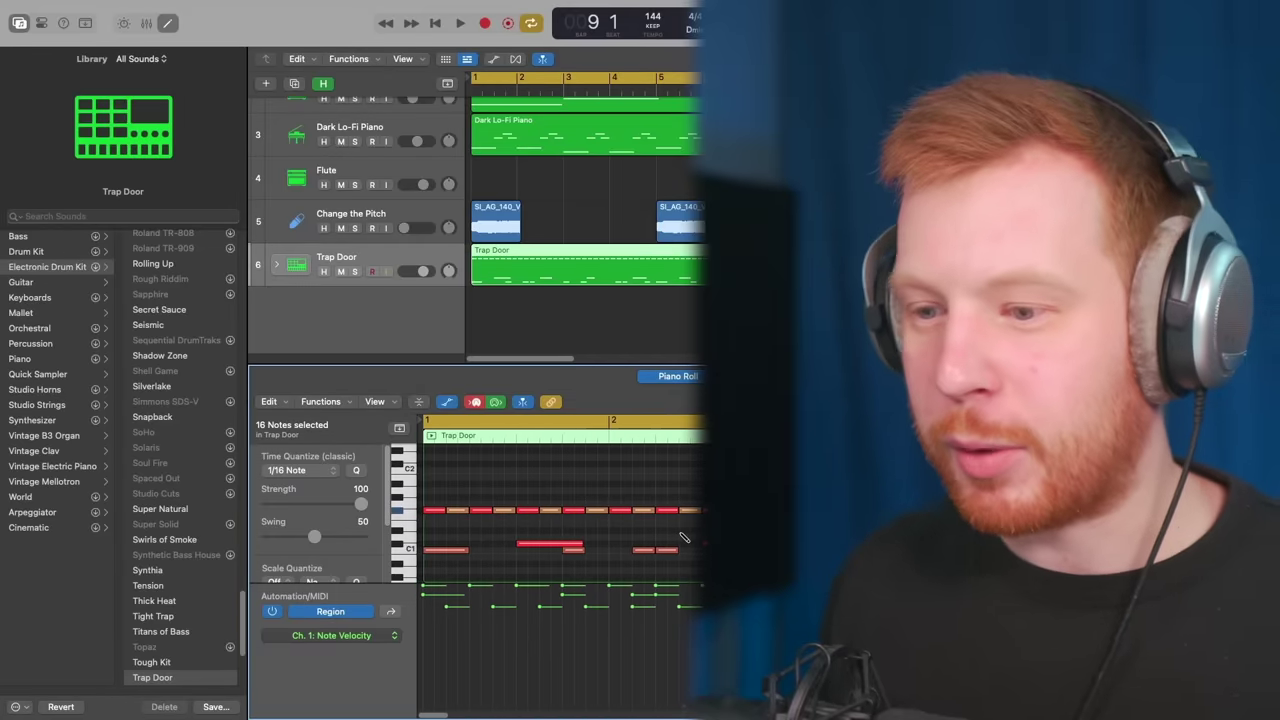
key(Return)
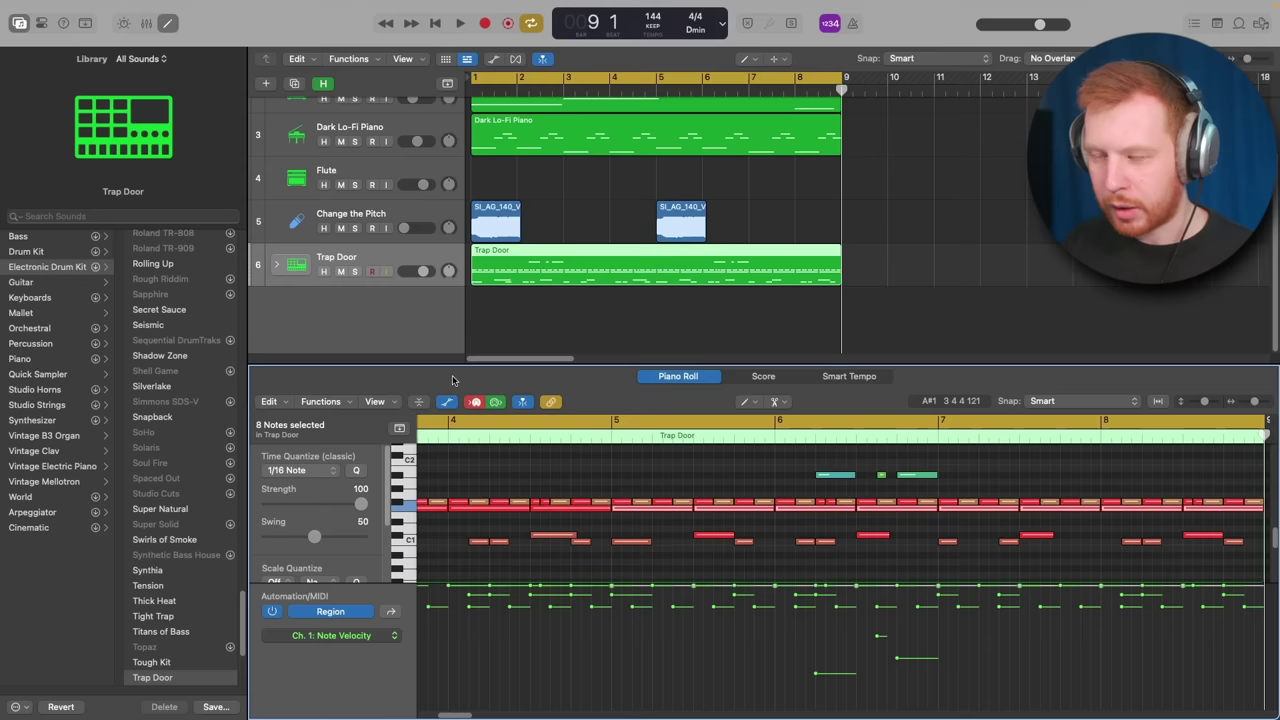
- Bring the OS_RCK_808_badd_C.wav sample from Splice into the project as a new Quick Sampler track and close the sampler
click(350, 310)
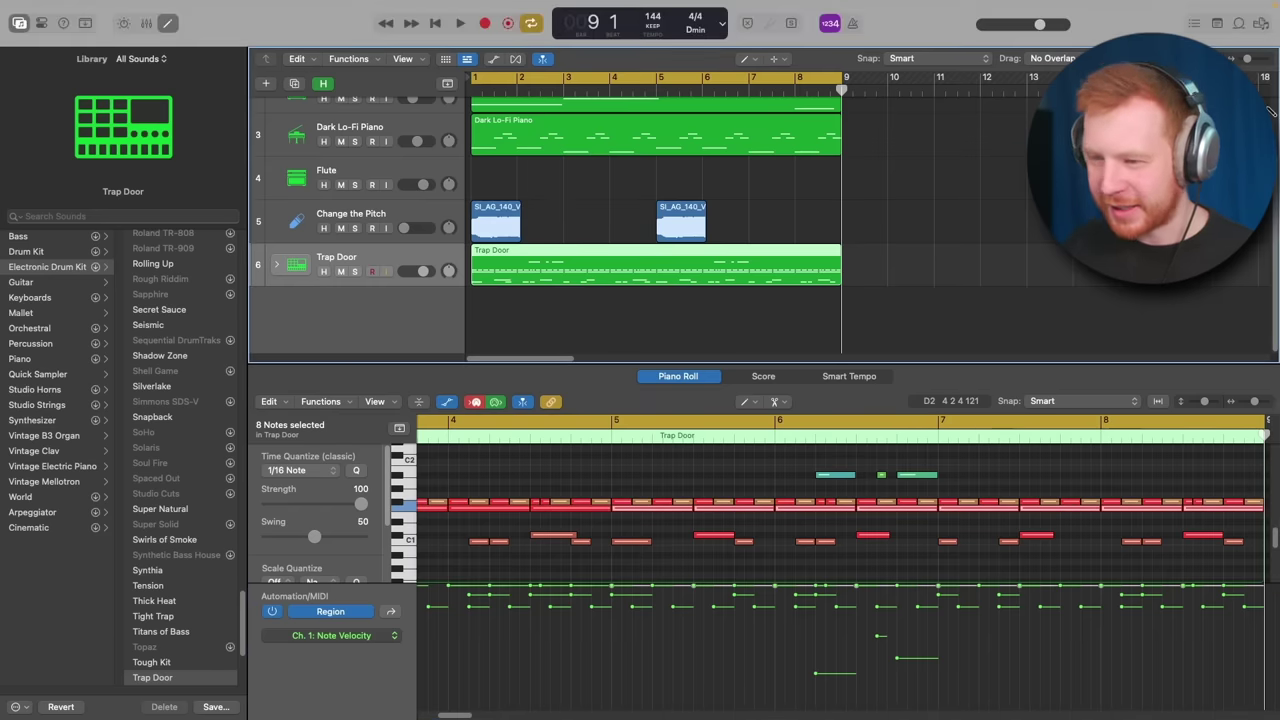
scroll(1271, 111, right, 1)
scroll(1271, 111, right, 4)
scroll(1271, 111, left, 4)
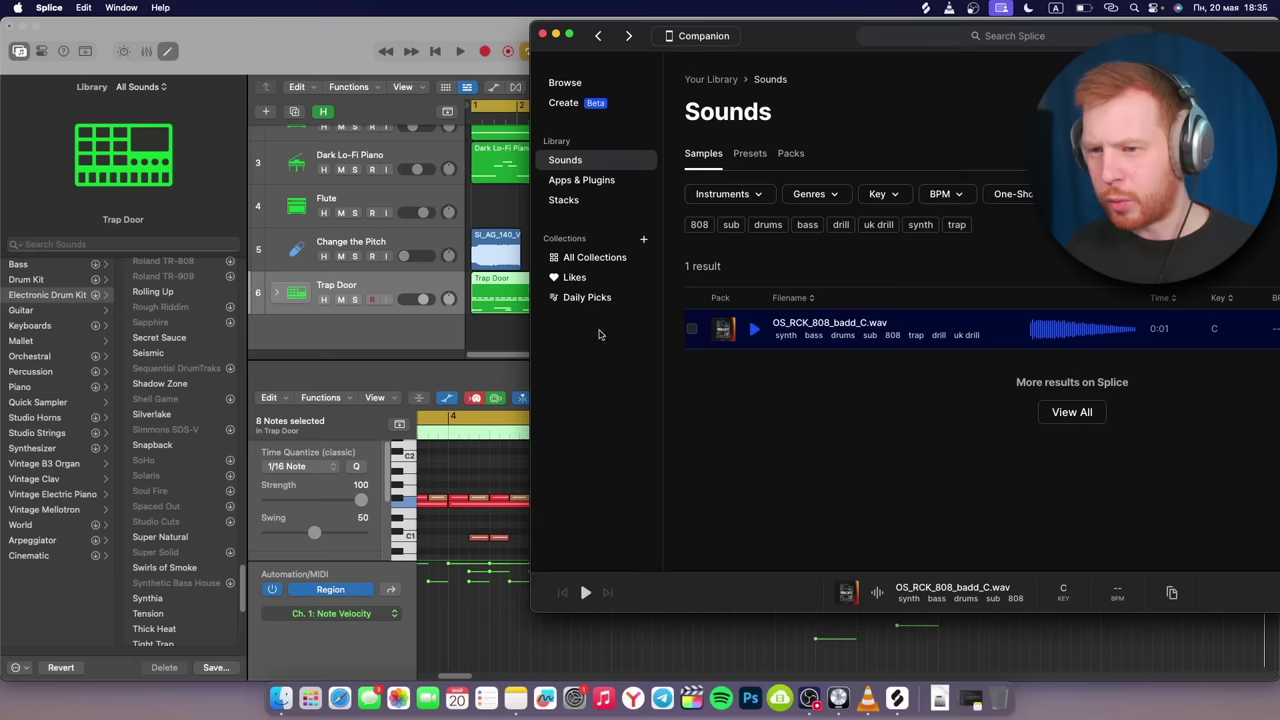
drag(723, 328, 430, 300)
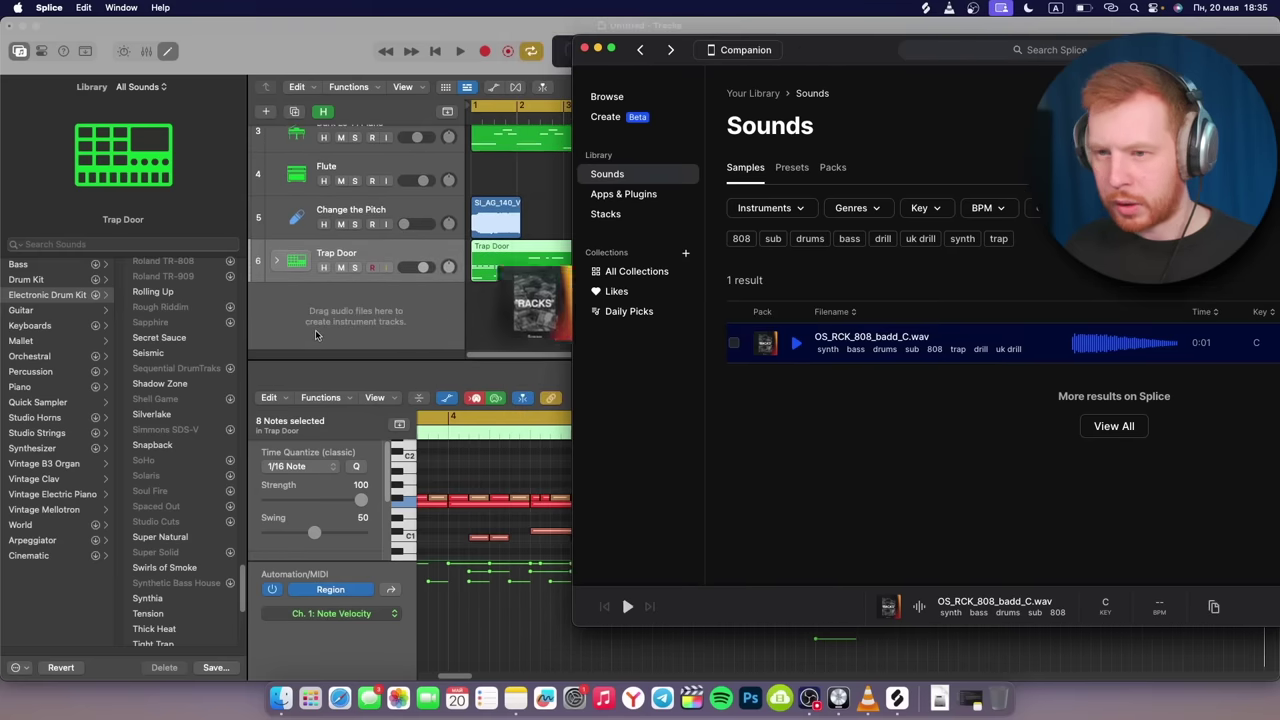
drag(766, 342, 386, 269)
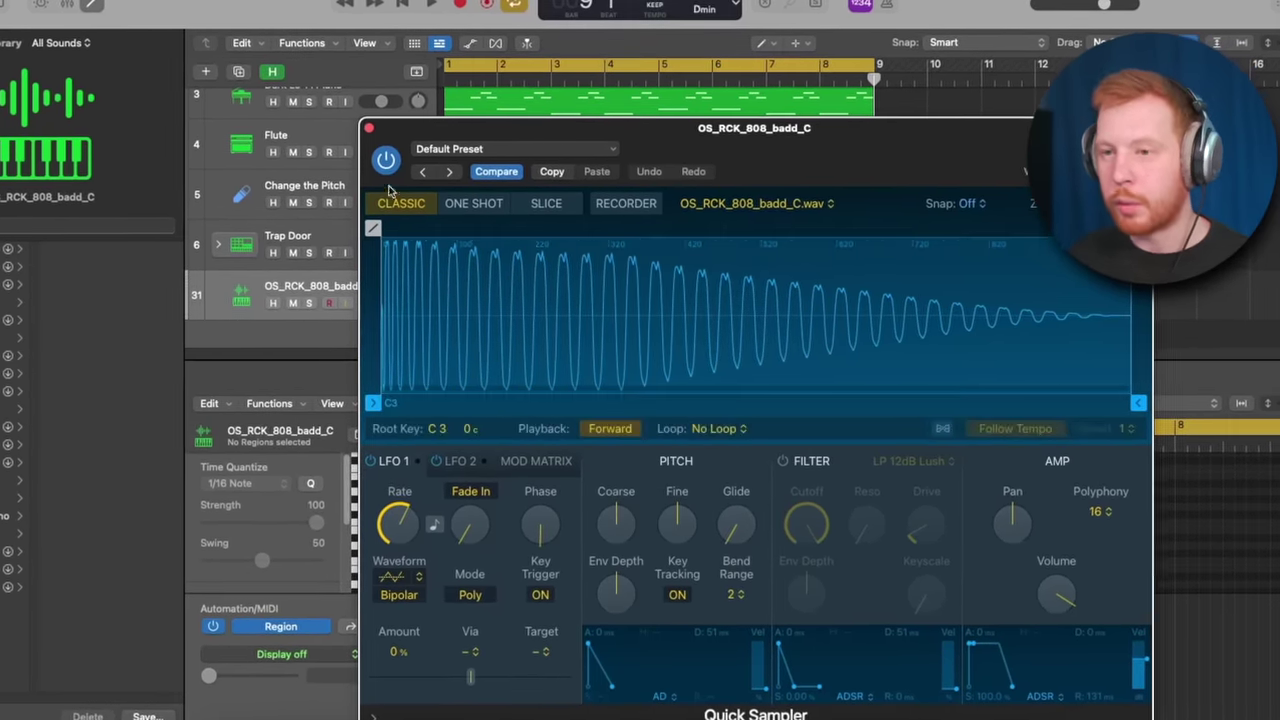
click(372, 131)
- Create a Drum Machine Designer track from Splice's DEZ_WRIGHT_snare_timeless sample, and add one-note snare regions in bars 4 and 8
scroll(386, 207, down, 1)
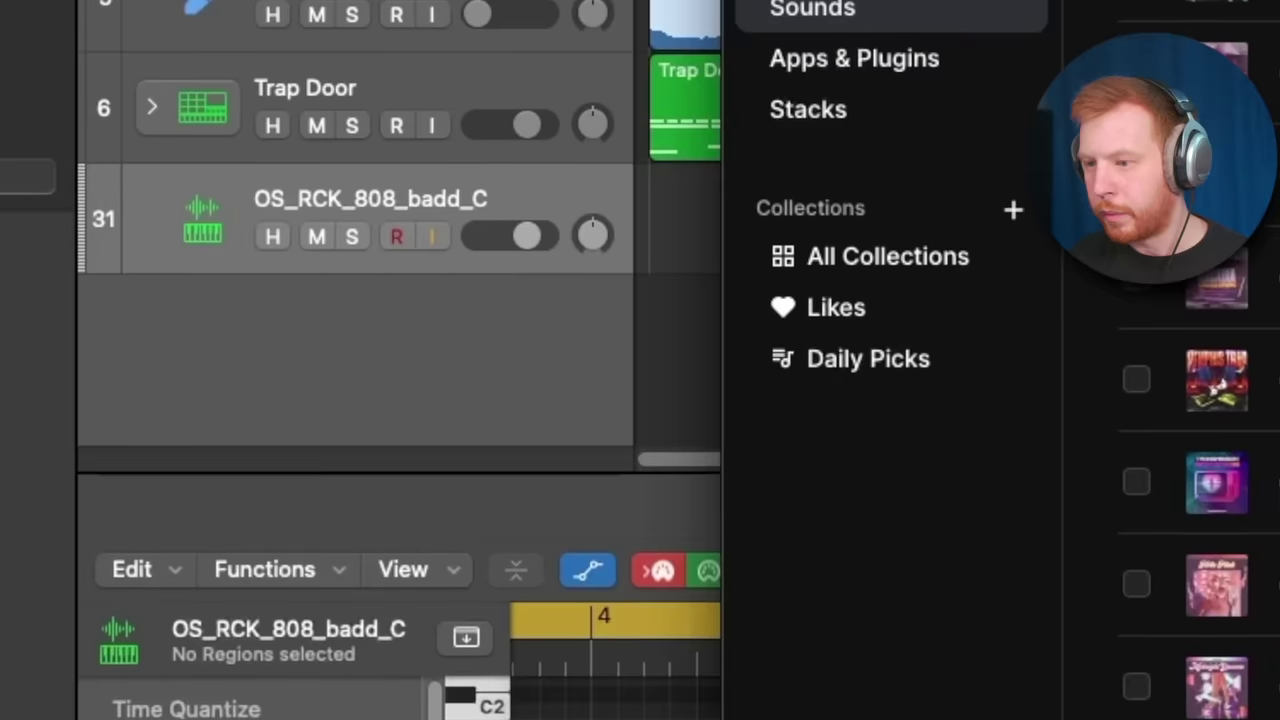
drag(1260, 700, 411, 319)
drag(321, 287, 321, 287)
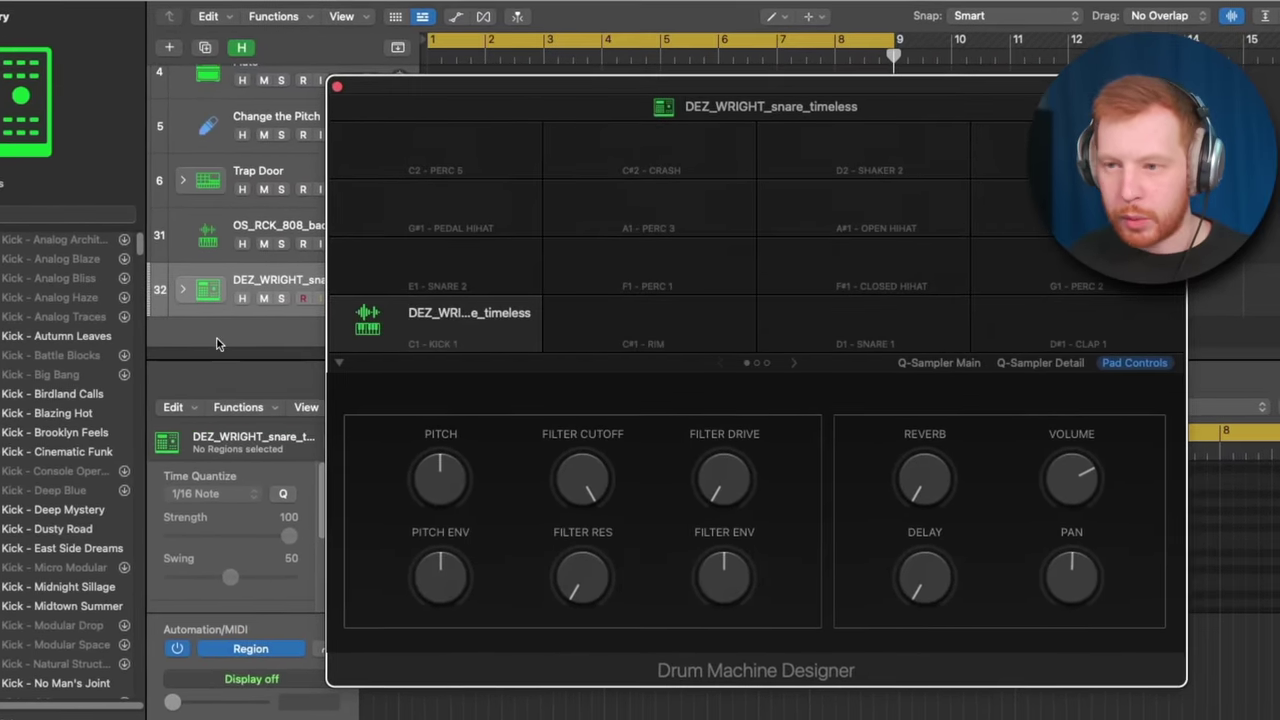
click(336, 85)
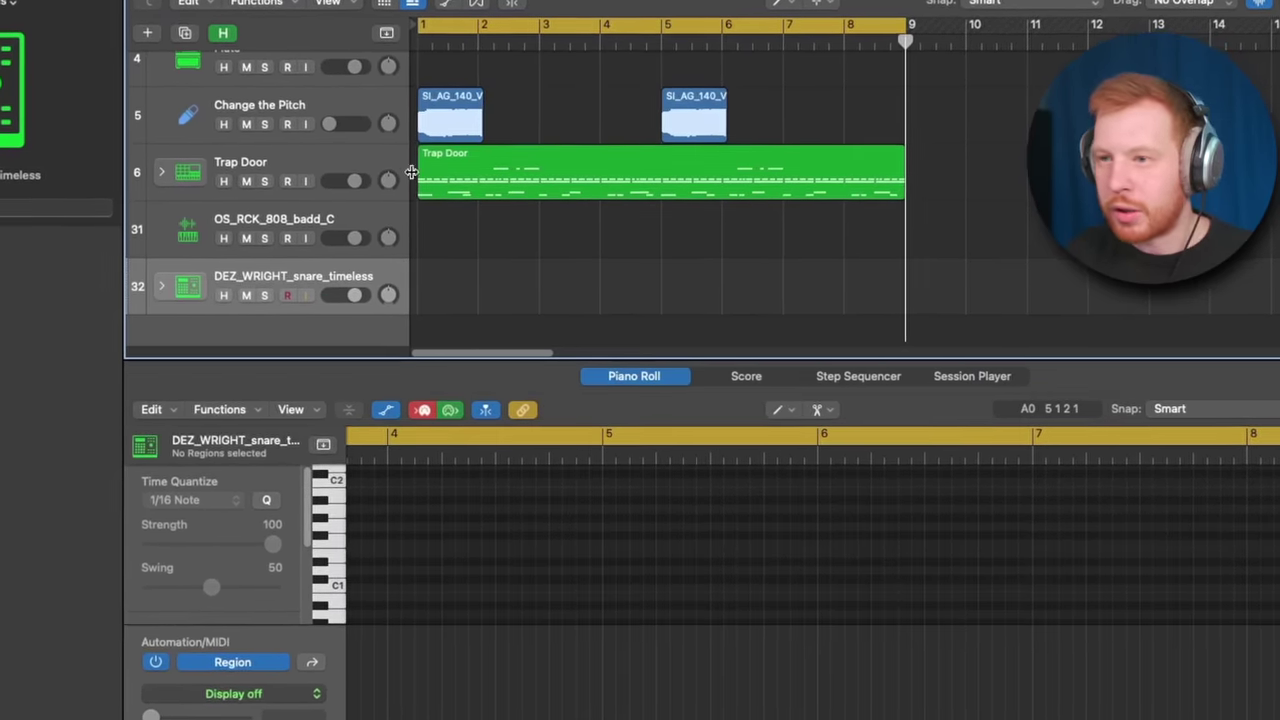
drag(464, 42, 404, 89)
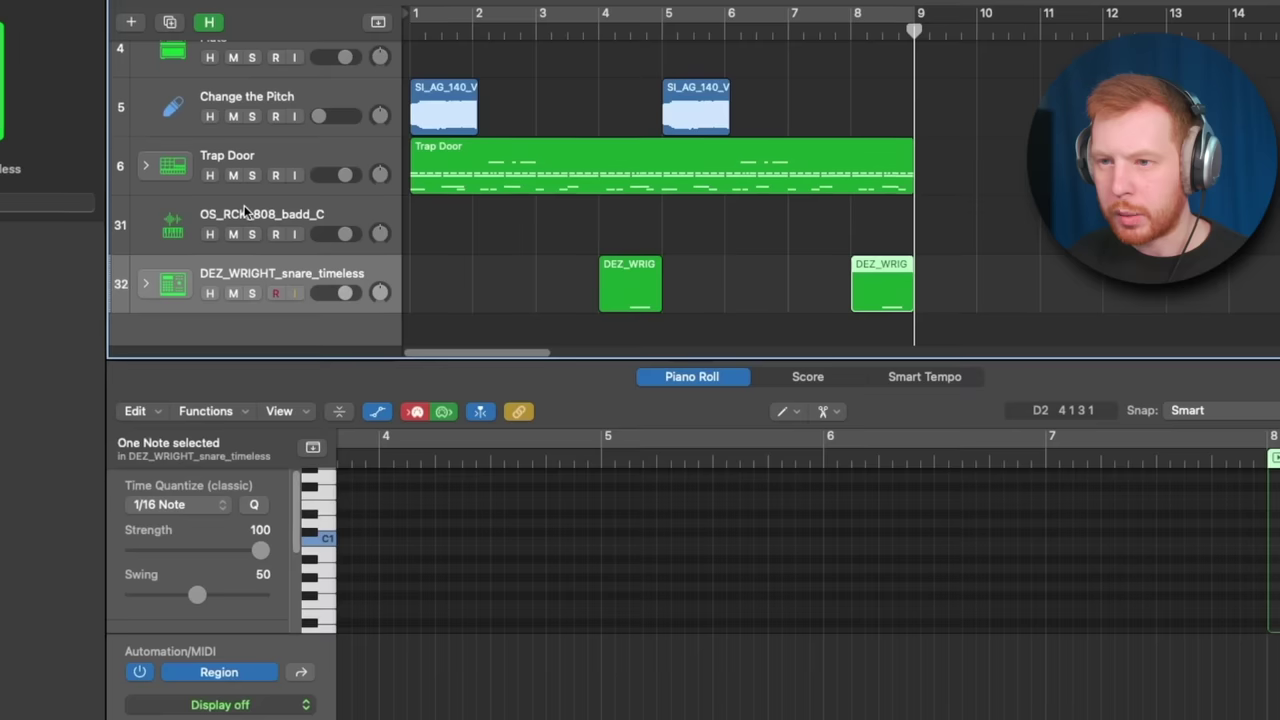
- Create a one-bar MIDI region at bar 1 of the 808 track and draw a D3 note in it
click(244, 205)
double_click(430, 228)
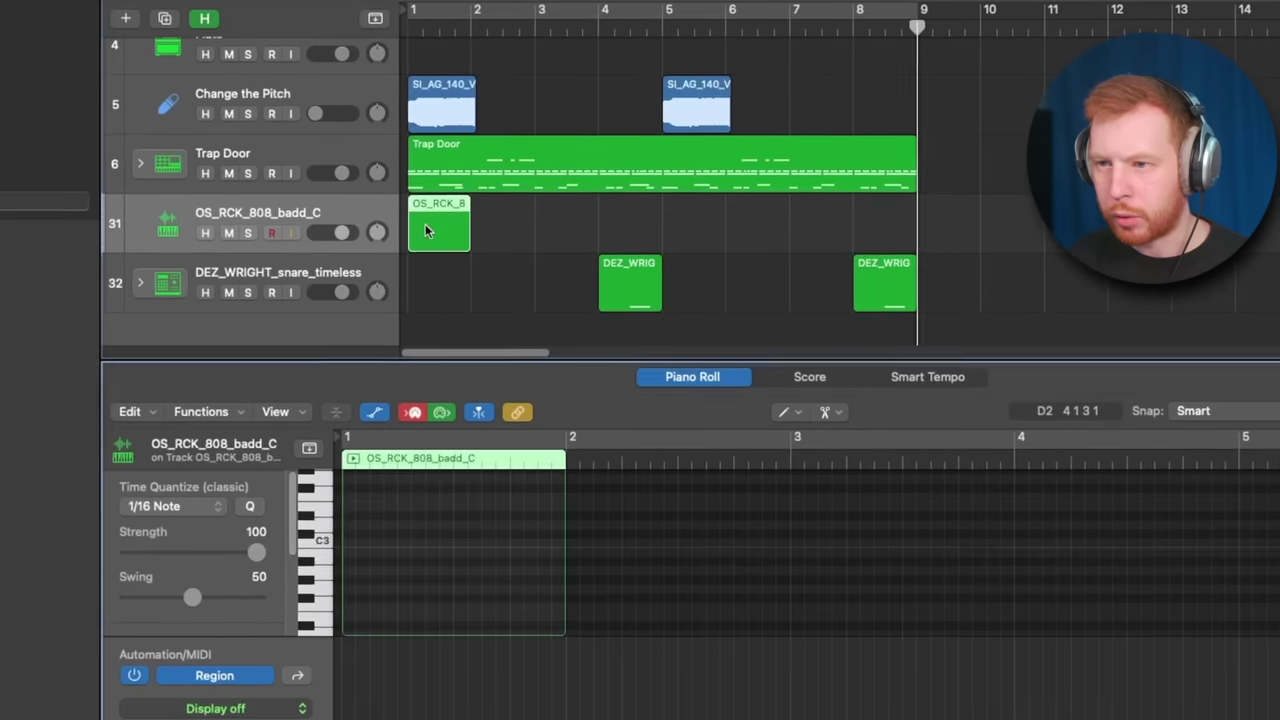
click(388, 525)
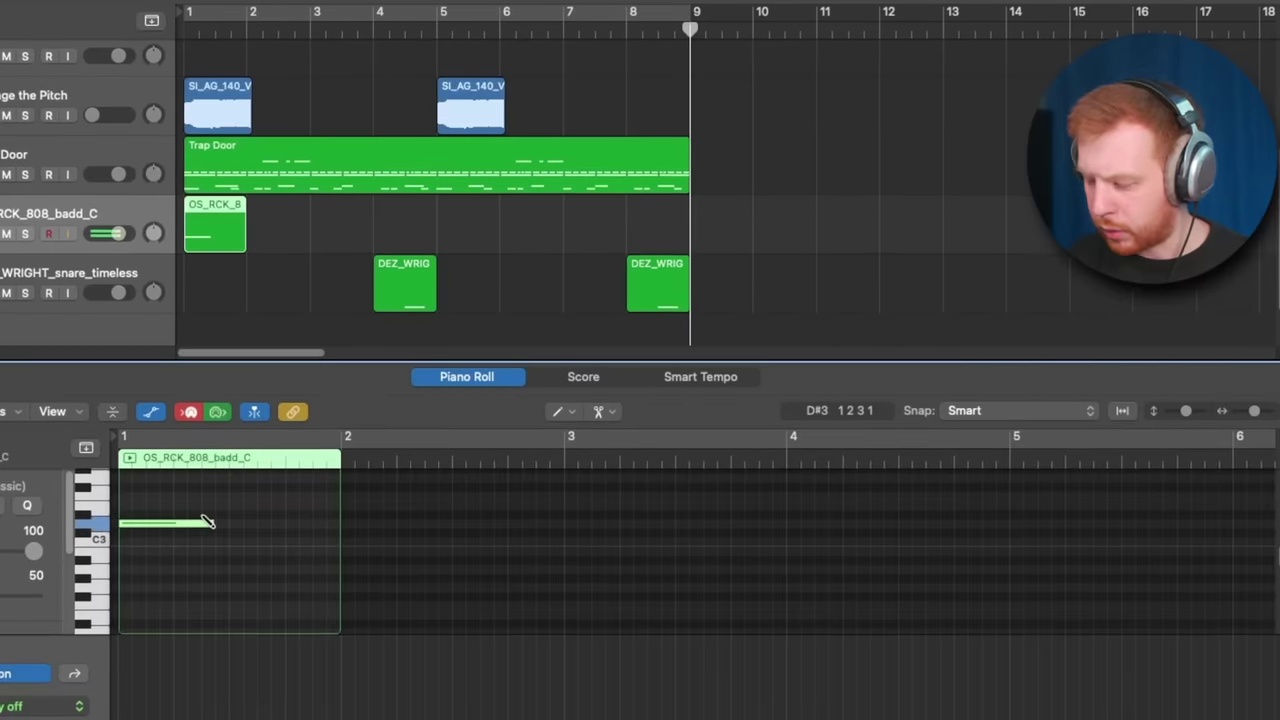
- Fit the Trap Door region in the Piano Roll and select all its C1 kick notes for copying
click(532, 168)
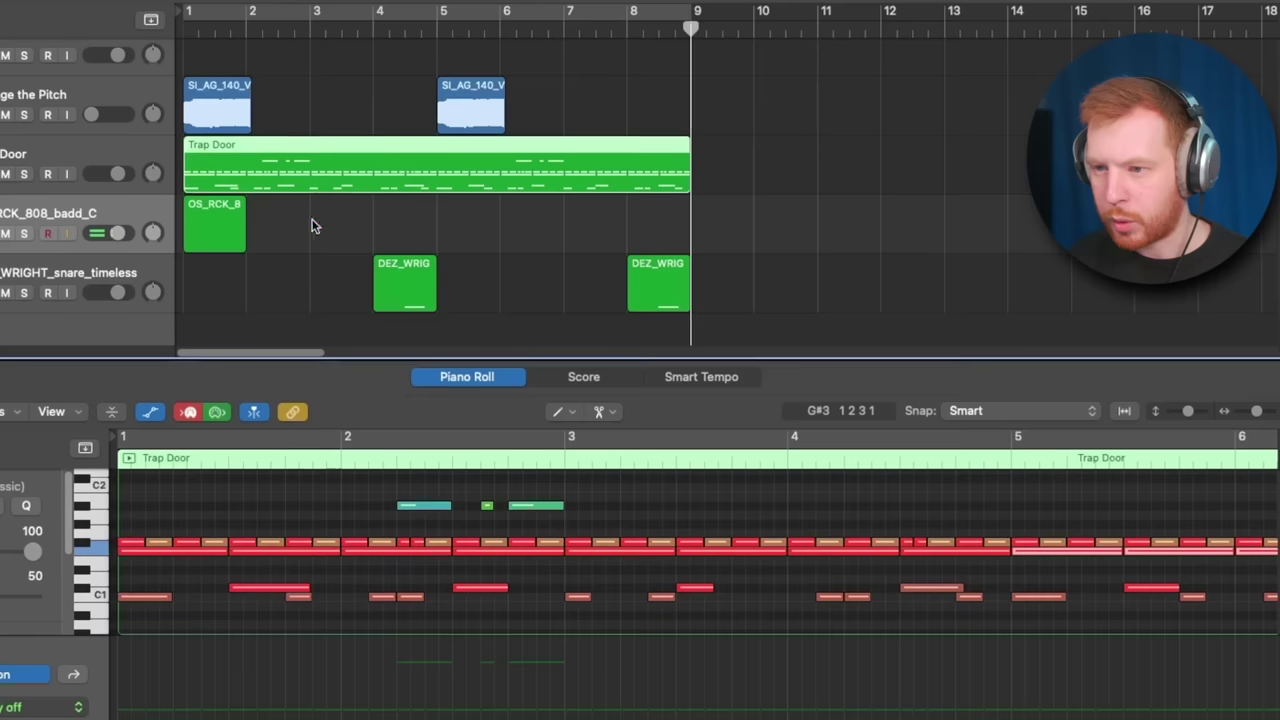
scroll(263, 562, down, 2)
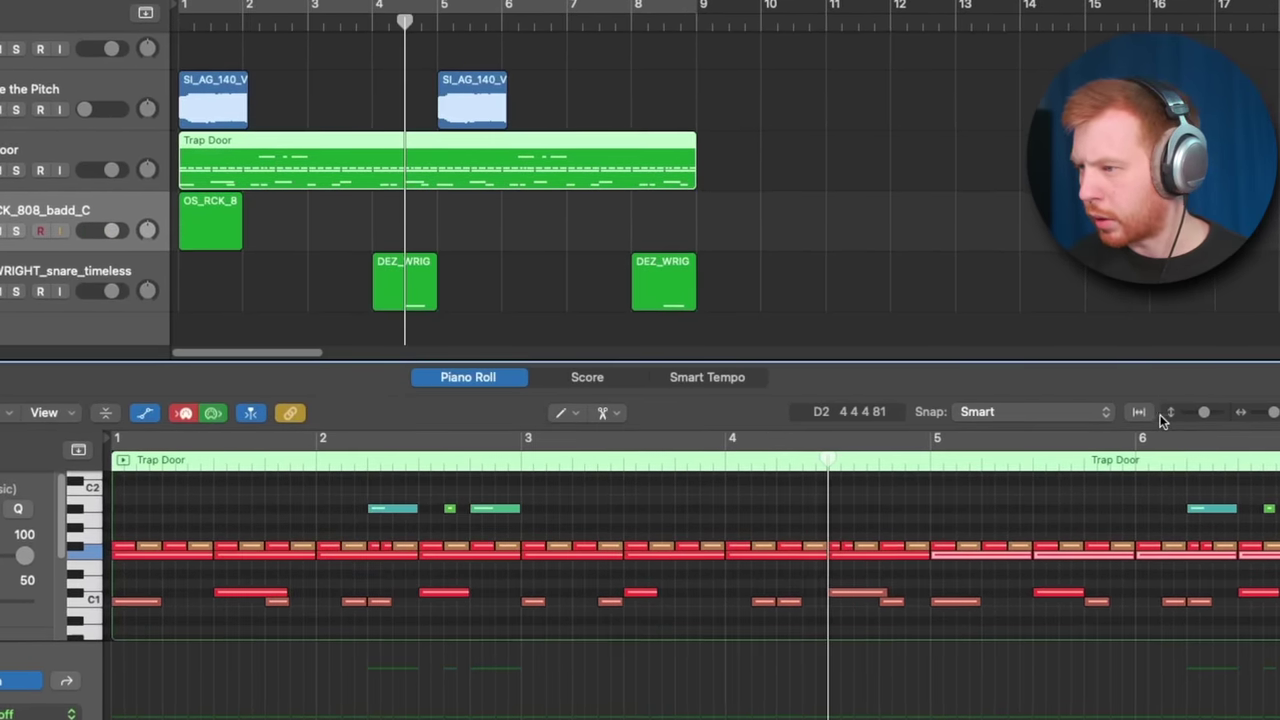
click(1143, 413)
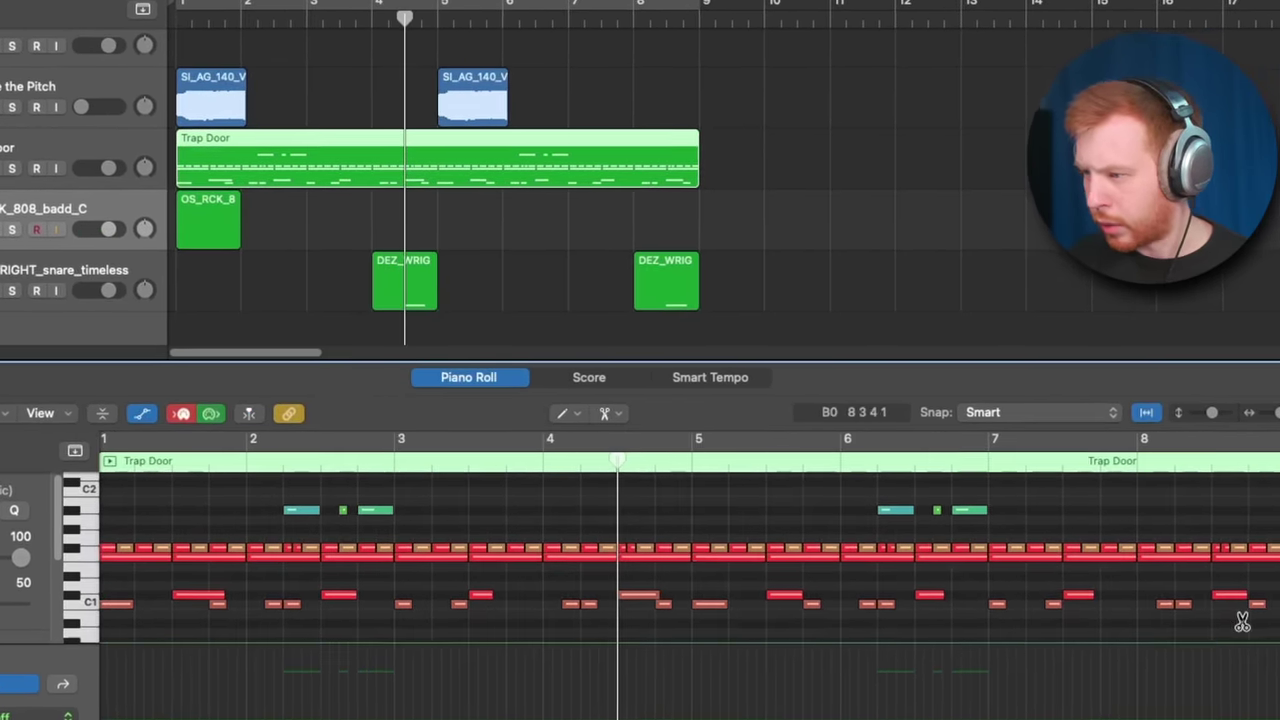
click(80, 603)
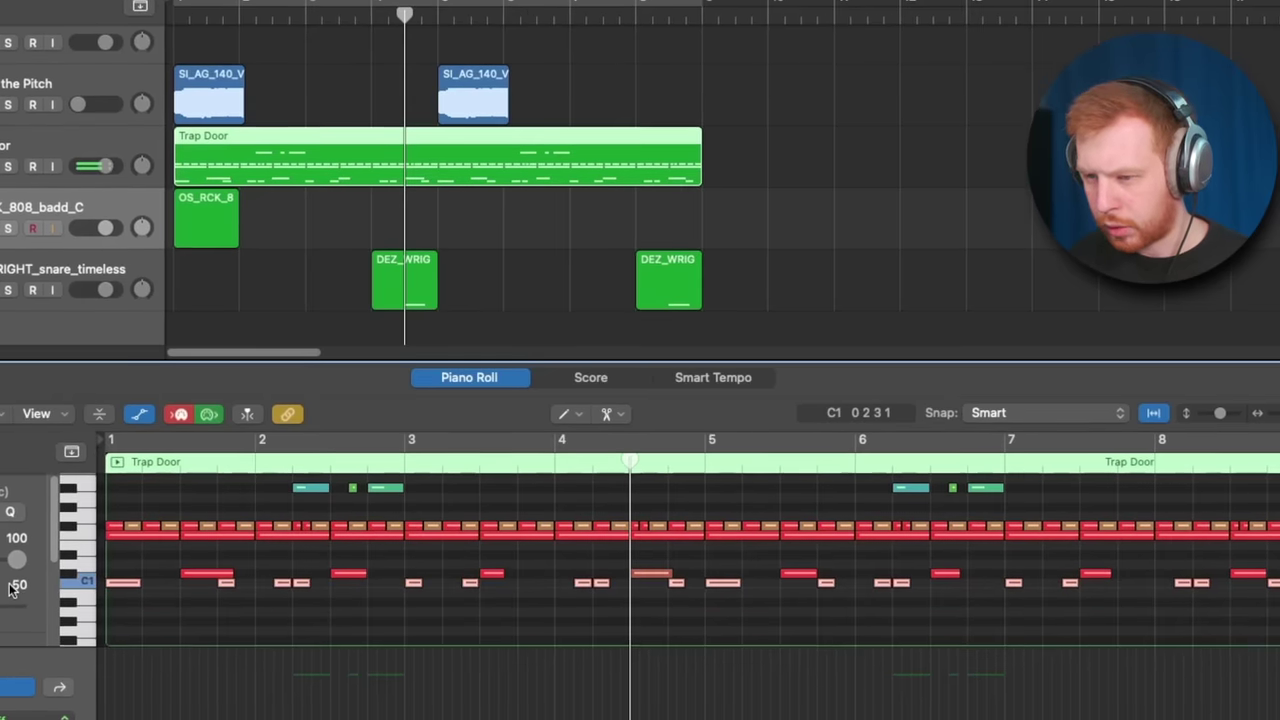
- Paste the kick notes into the 808 region from bar 1 and transpose them all to D3
click(195, 230)
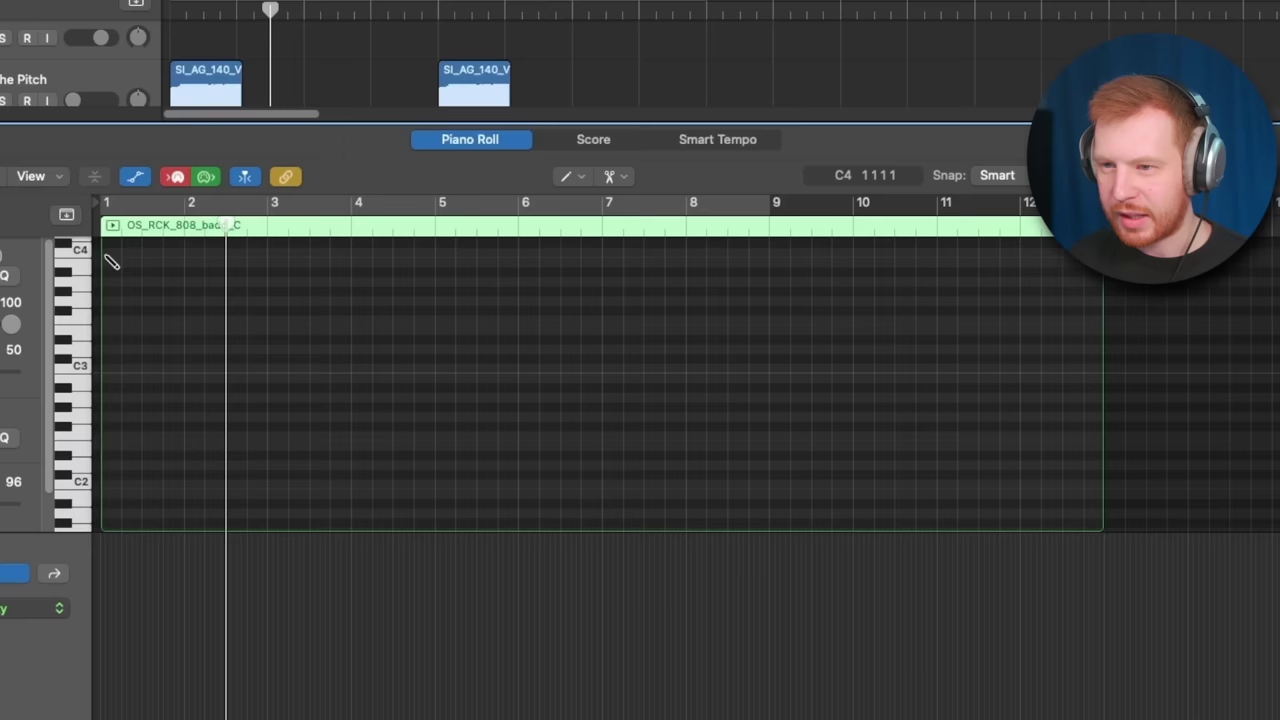
click(106, 252)
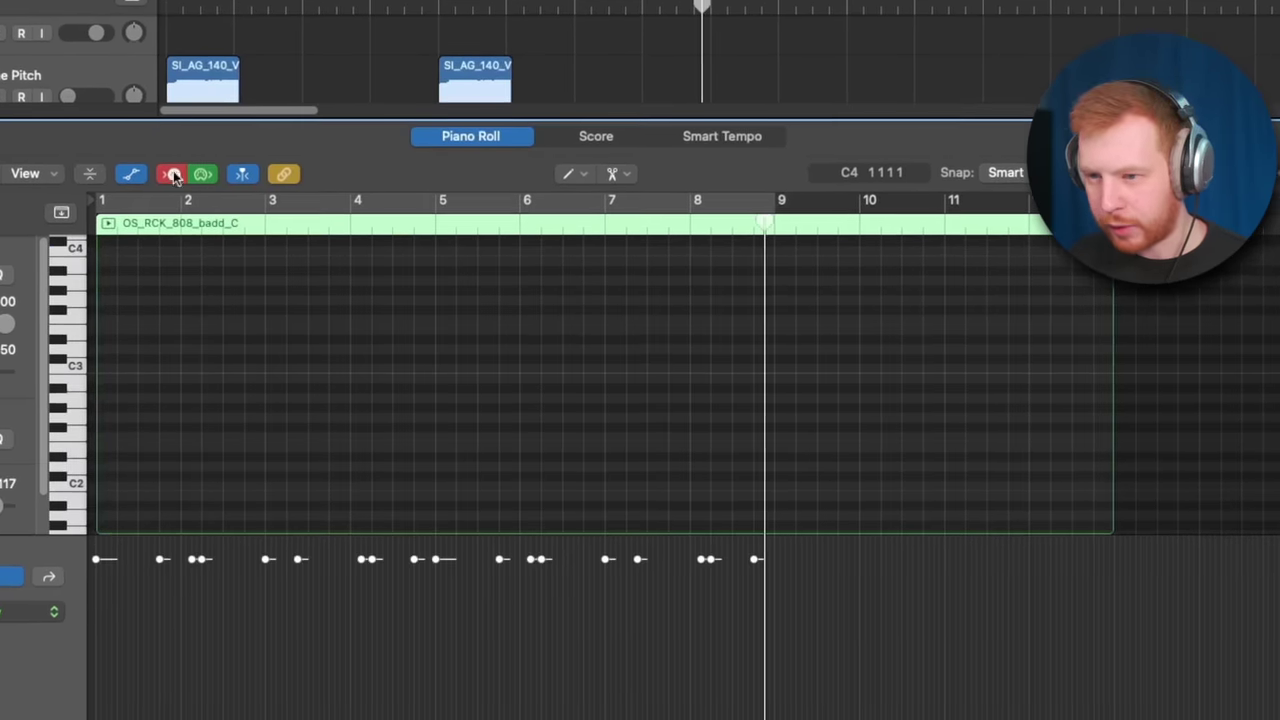
click(173, 176)
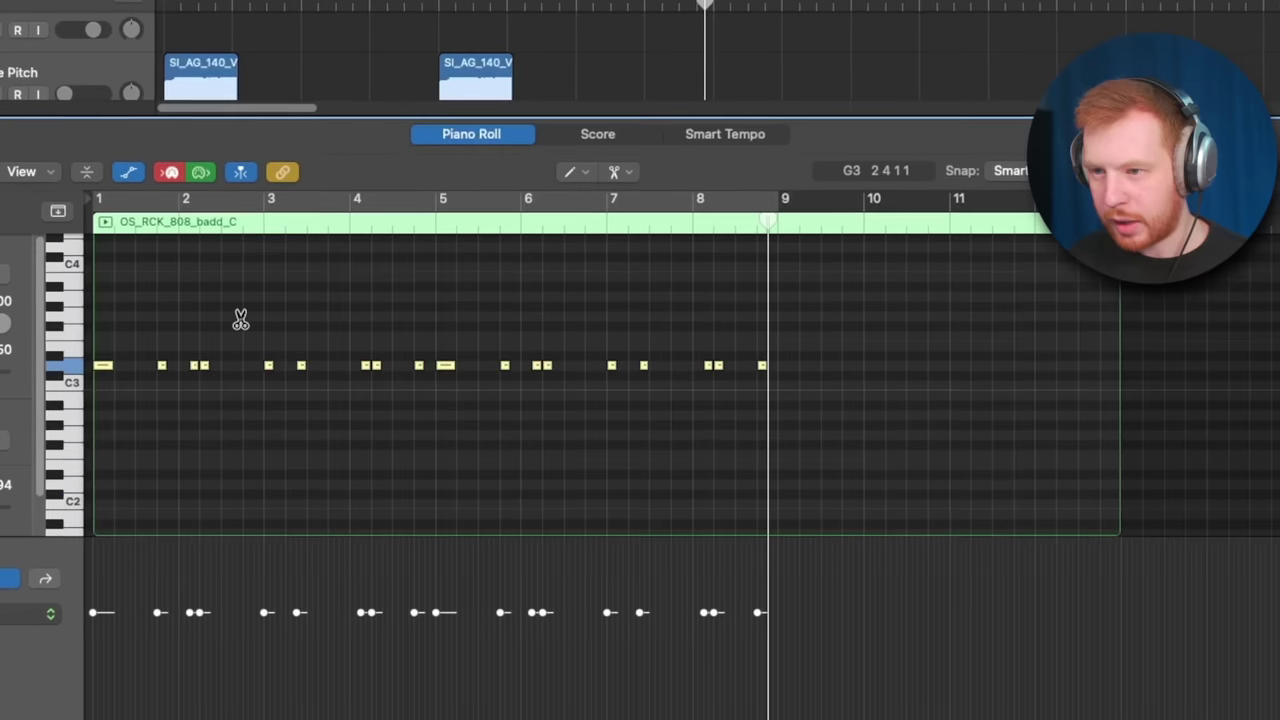
- Transpose the 808 notes to A3 in bars 3–4, G3 in bars 5–6, A#3 in bar 7 and C3 in bar 8
drag(240, 314, 425, 423)
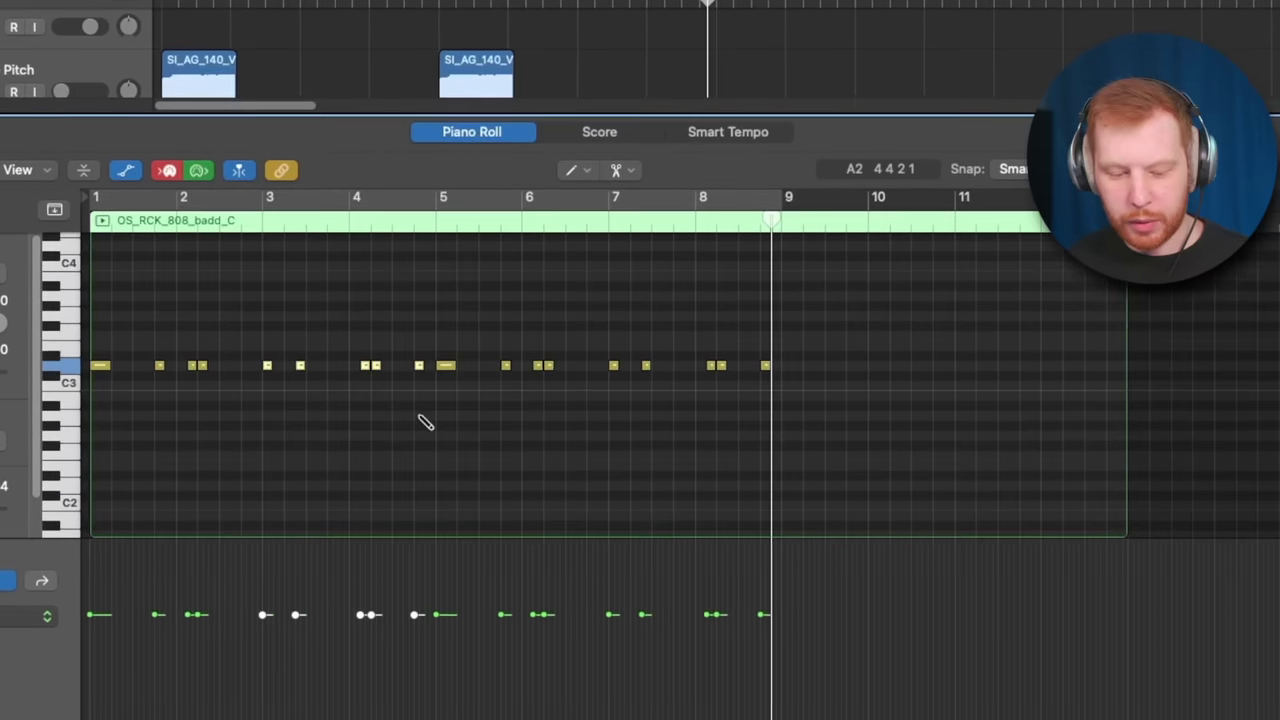
key(alt+Up)
key(alt+Up)
key(alt+Up)
key(alt+Up)
key(alt+Up)
key(alt+Up)
key(alt+Up)
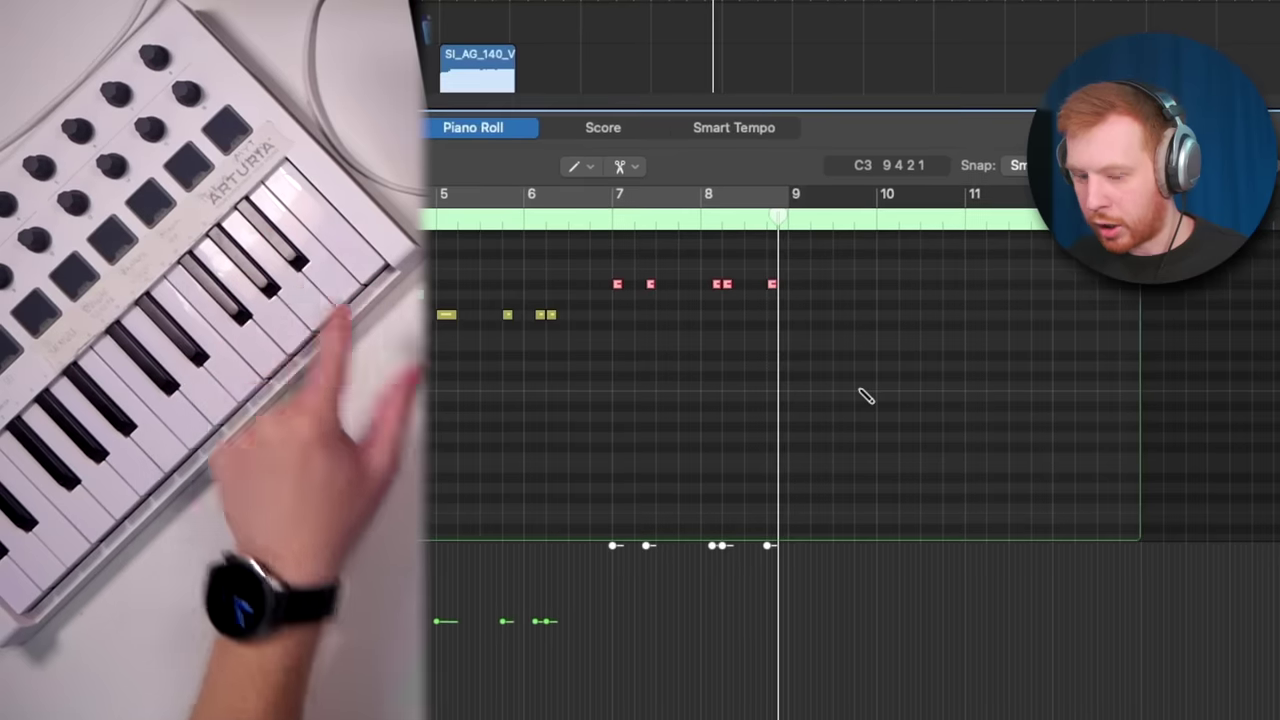
drag(817, 260, 708, 326)
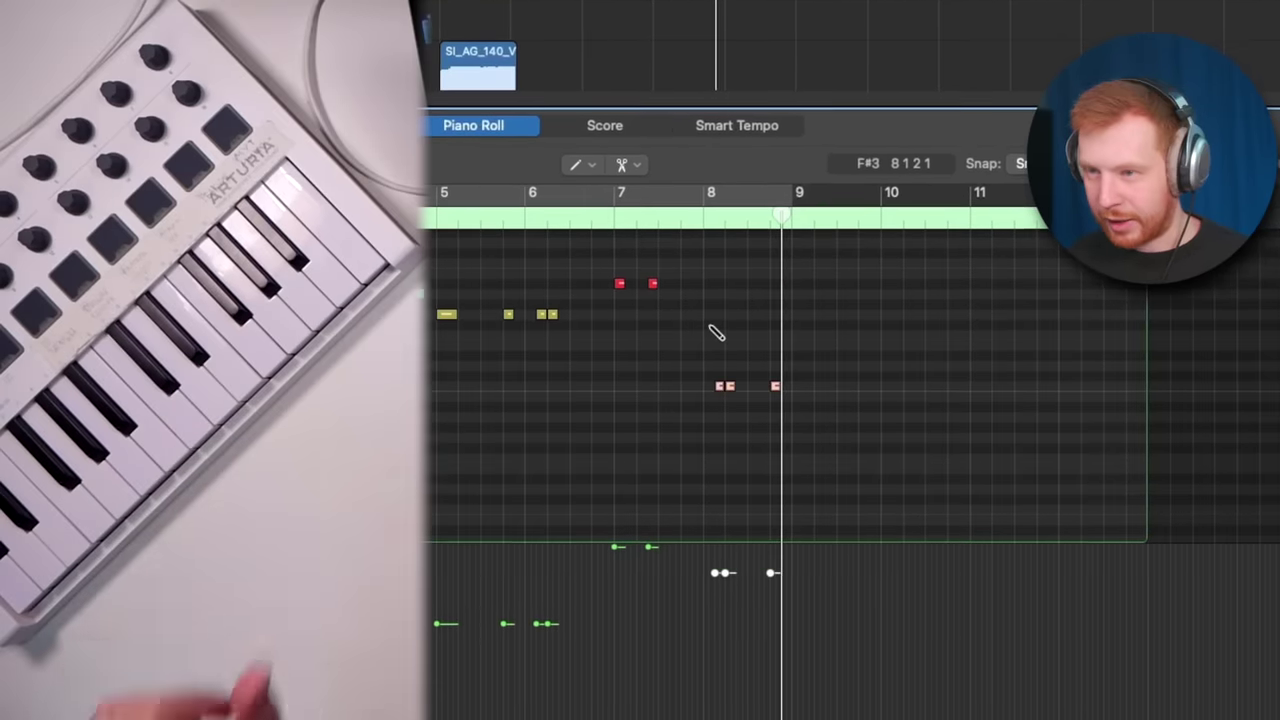
key(space)
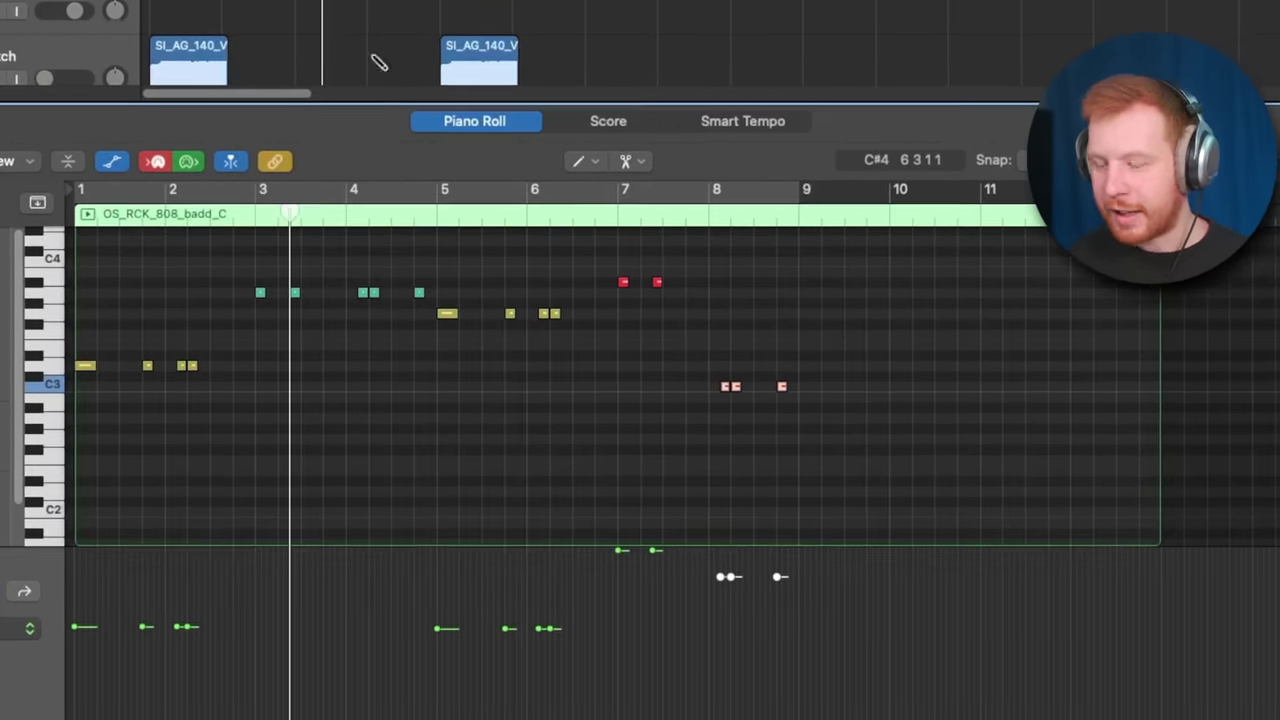
- Lengthen the 808 notes so they sustain toward the following notes, and lower the 808 track's volume to -8.2 dB
drag(852, 256, 115, 392)
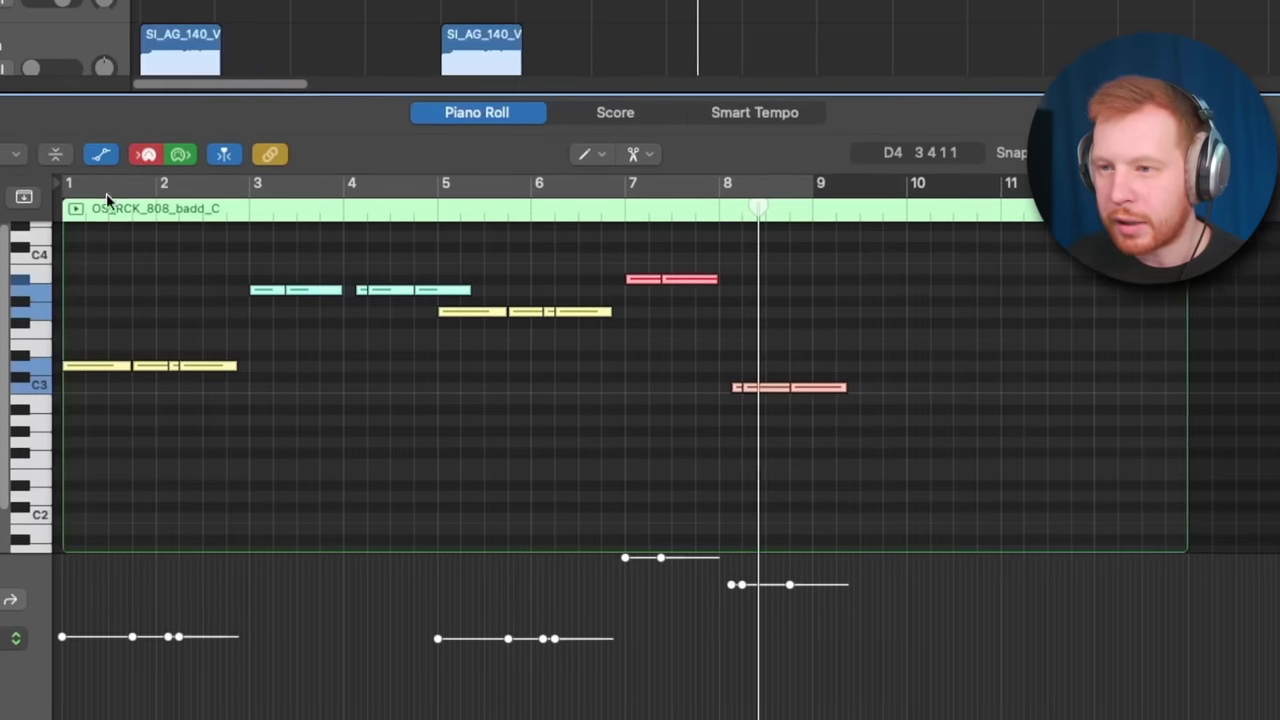
drag(147, 368, 165, 374)
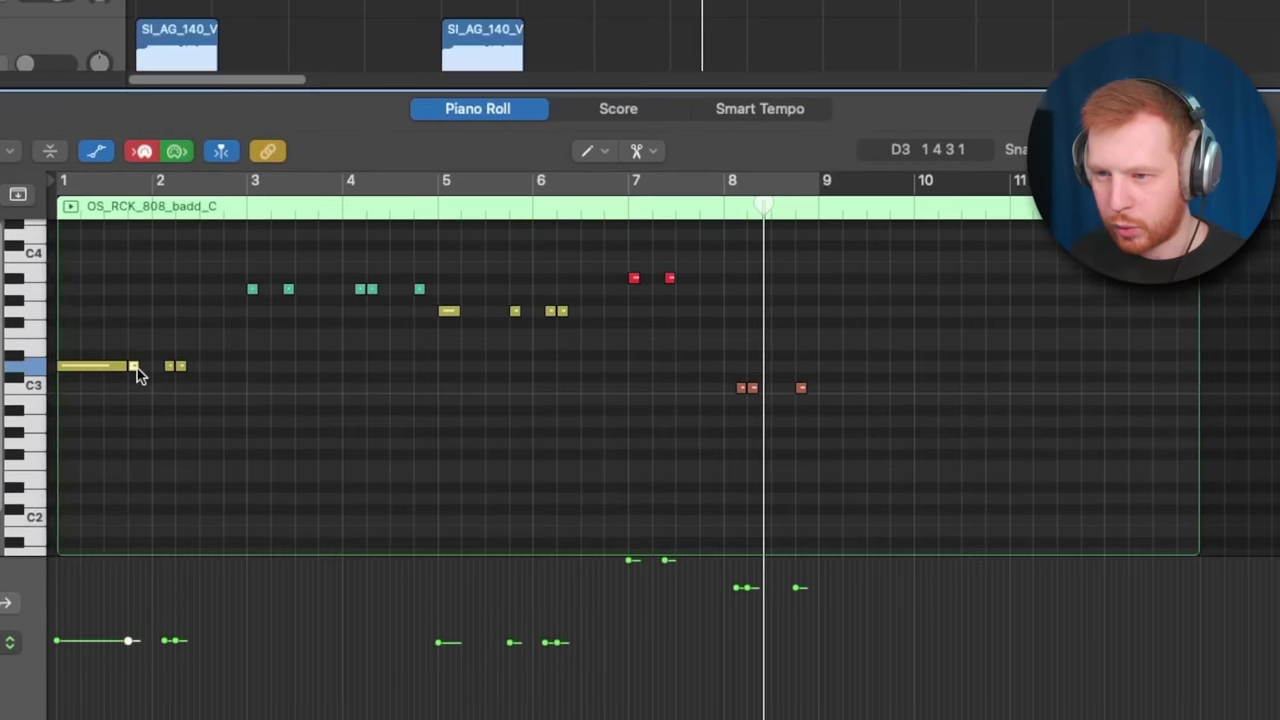
drag(292, 292, 422, 303)
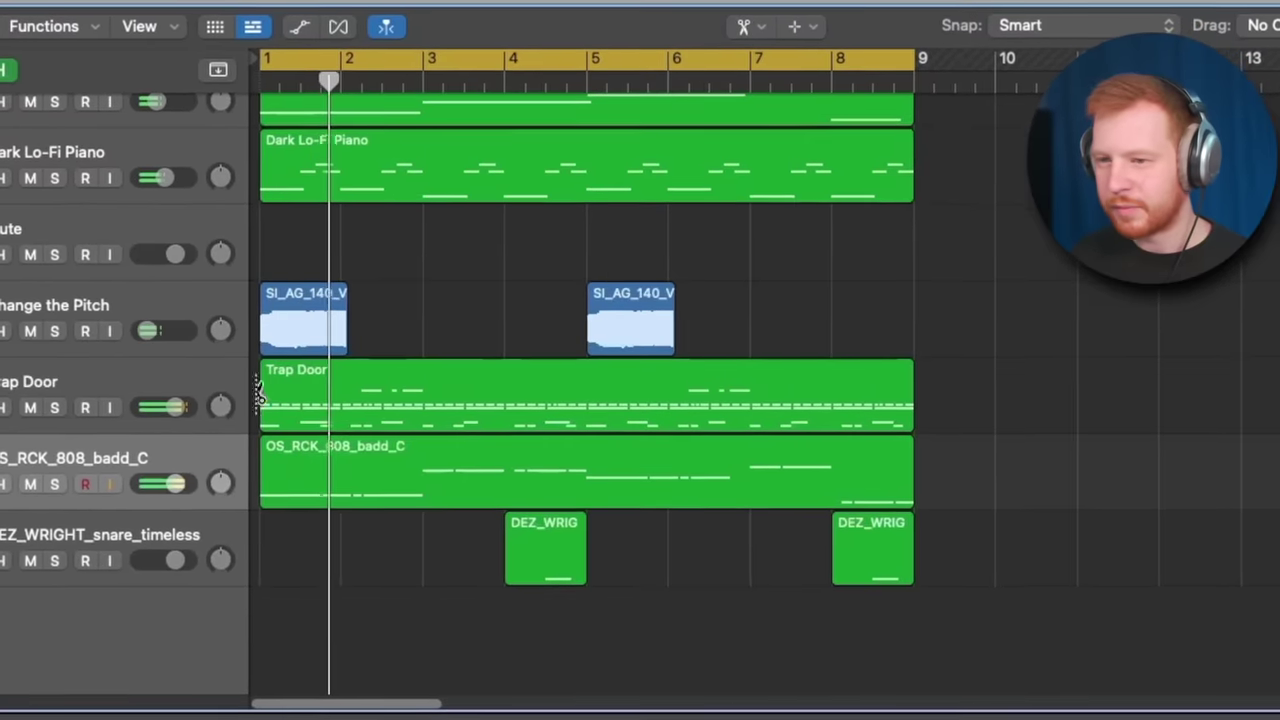
drag(180, 490, 170, 490)
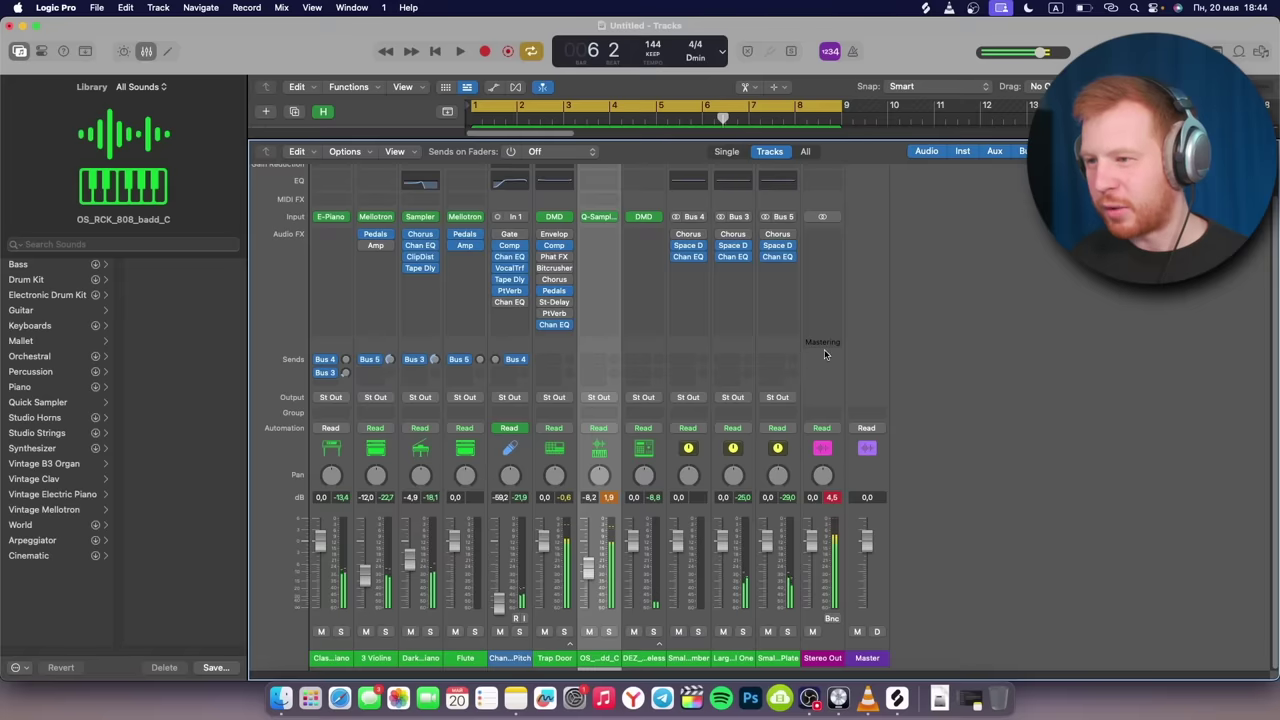
- Add Mastering Assistant to the Stereo Out channel, switch it off and close its window
click(826, 346)
click(815, 252)
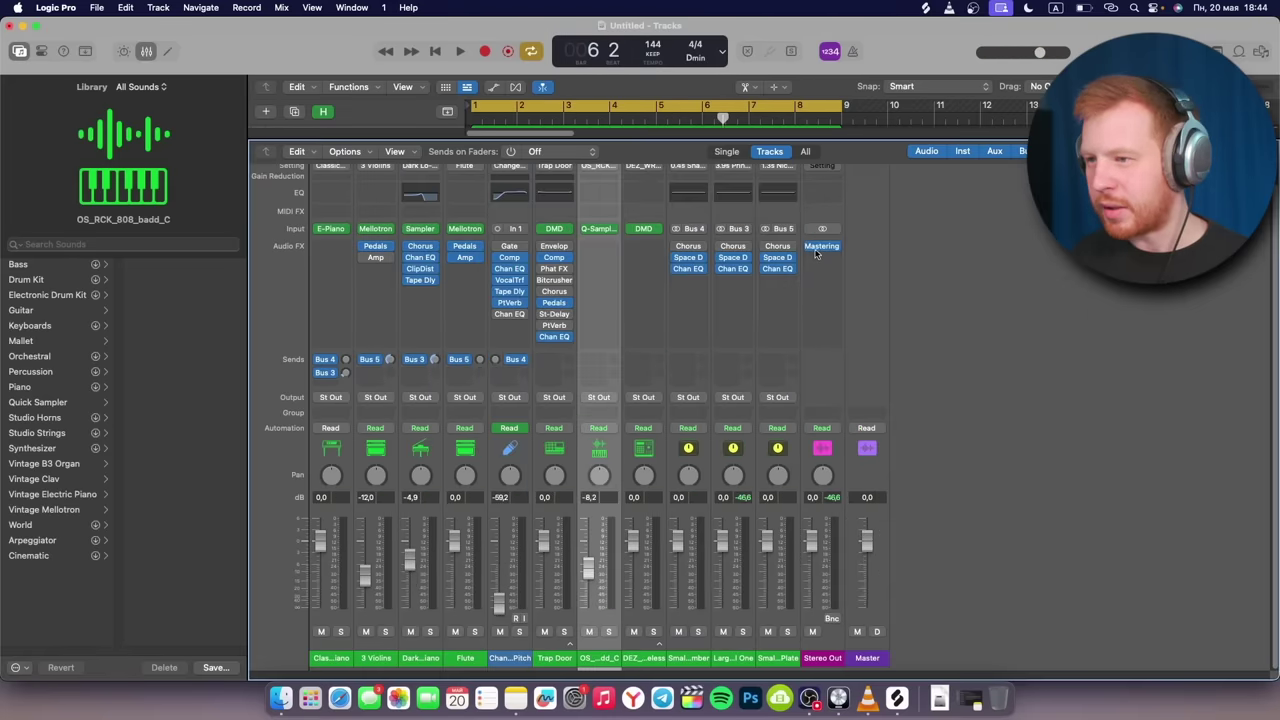
click(818, 250)
click(406, 190)
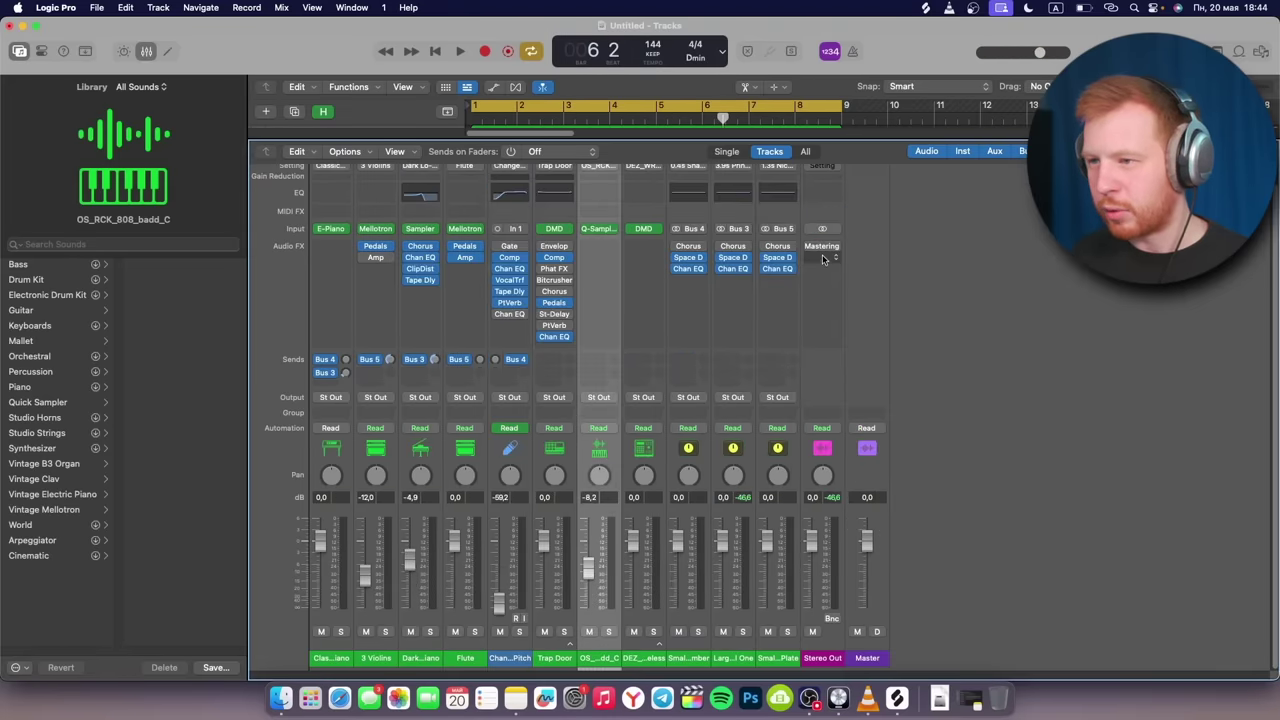
- Insert a stereo Clip Distortion on the Stereo Out channel and audition its Warm Clip Distortion preset during playback
click(819, 316)
mouse_move(836, 311)
mouse_move(960, 340)
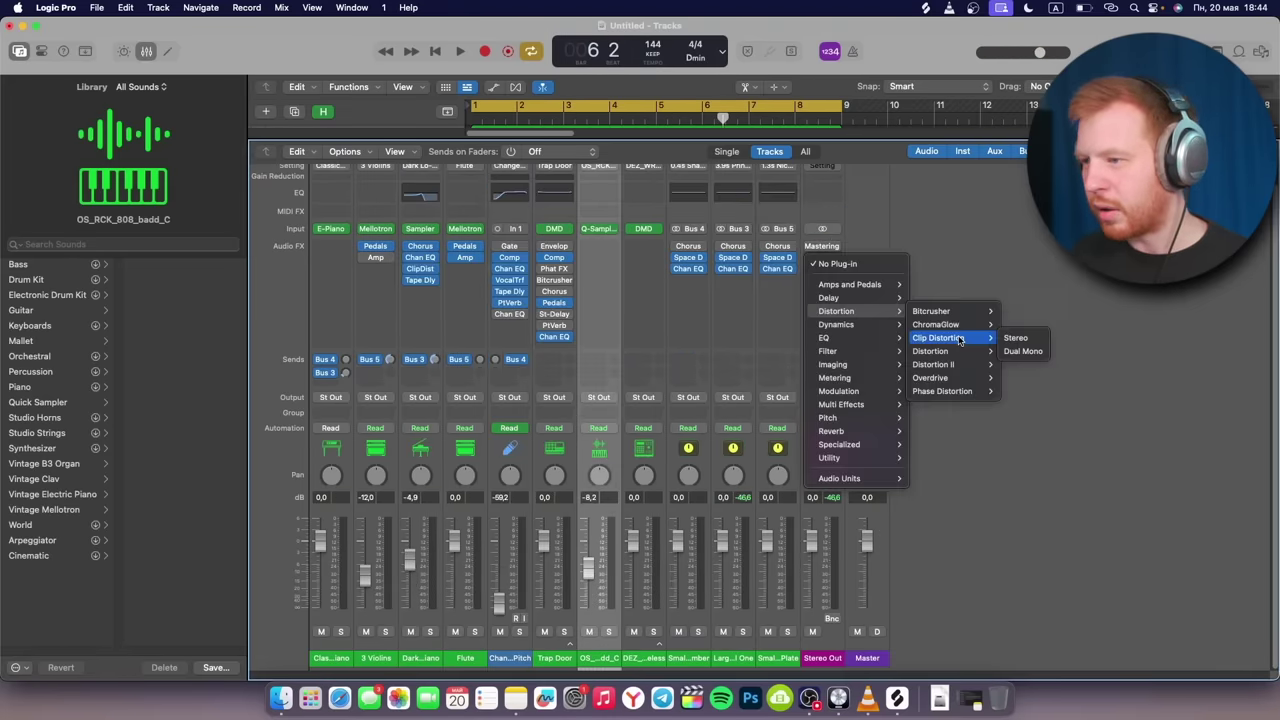
click(1017, 338)
key(space)
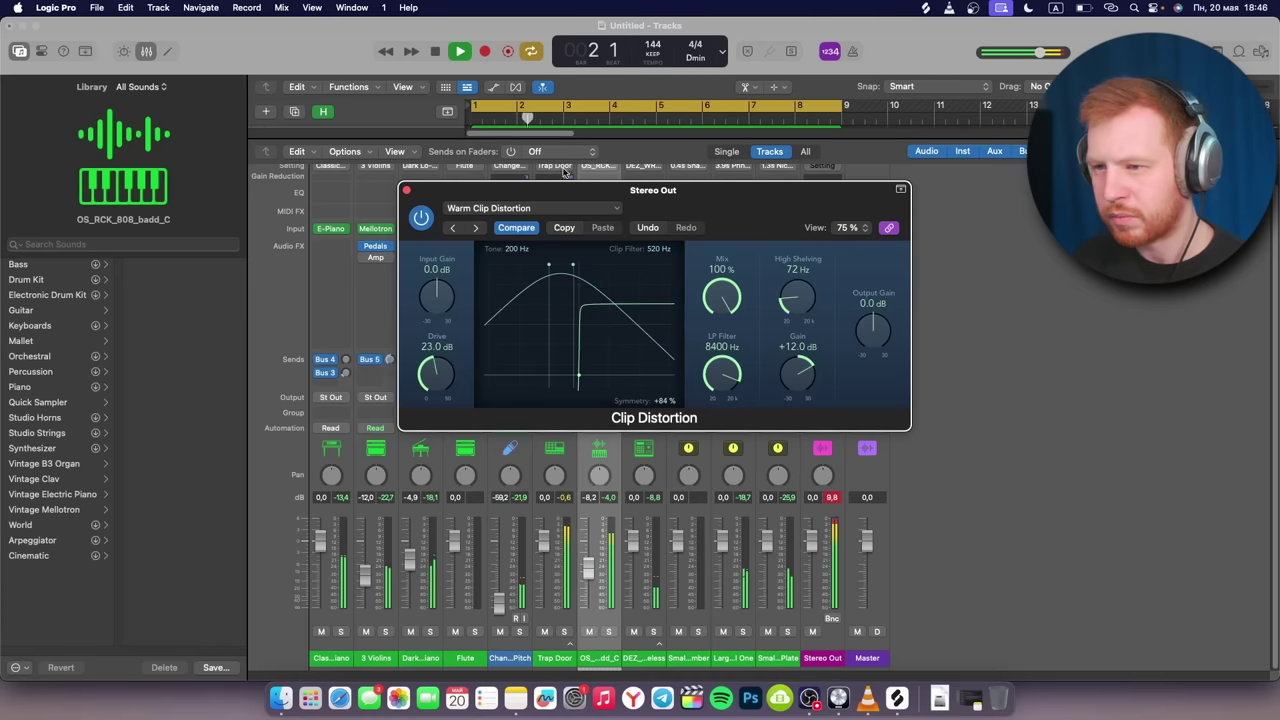
click(550, 212)
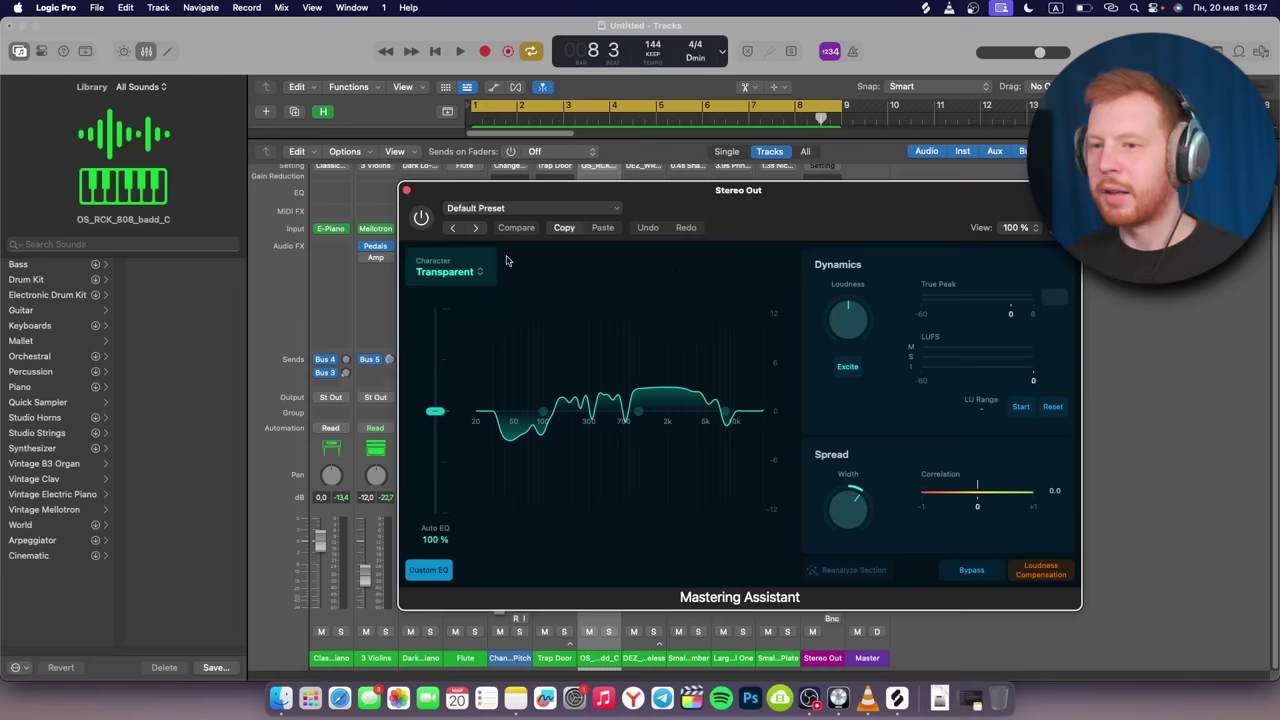
- Switch Mastering Assistant back on and set its character to Punch while the song plays
drag(665, 201, 643, 192)
key(space)
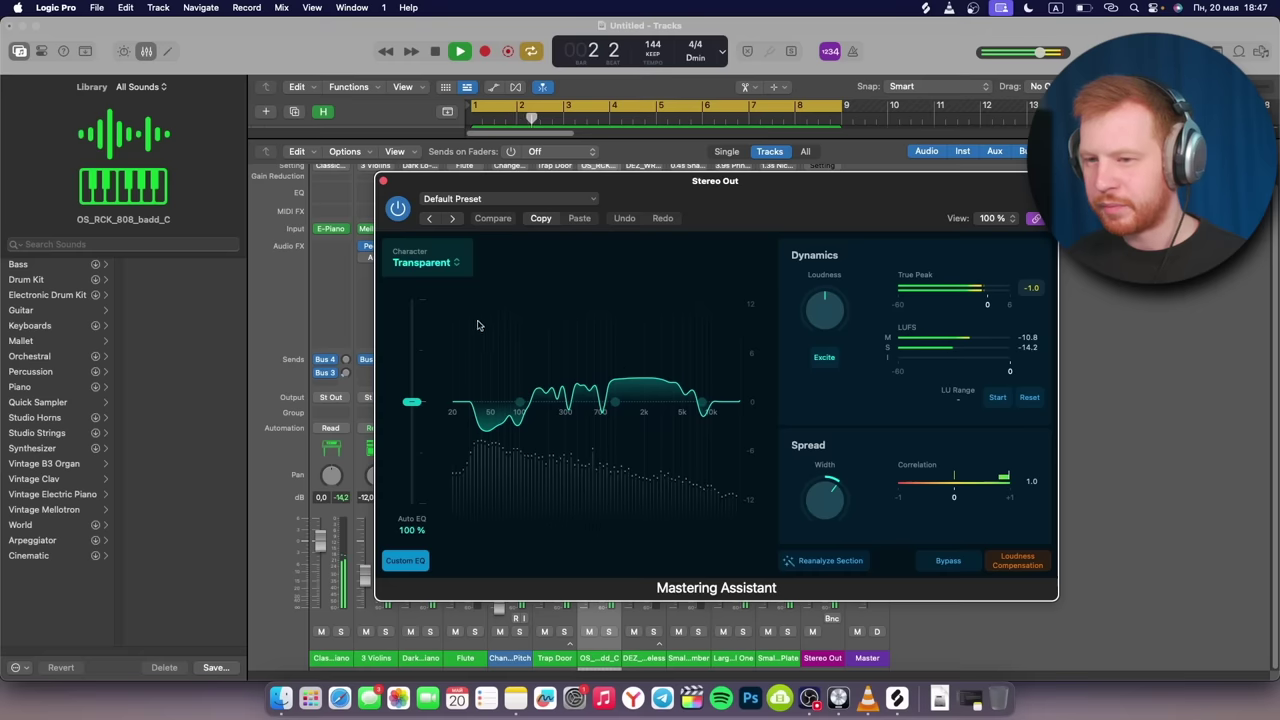
click(448, 264)
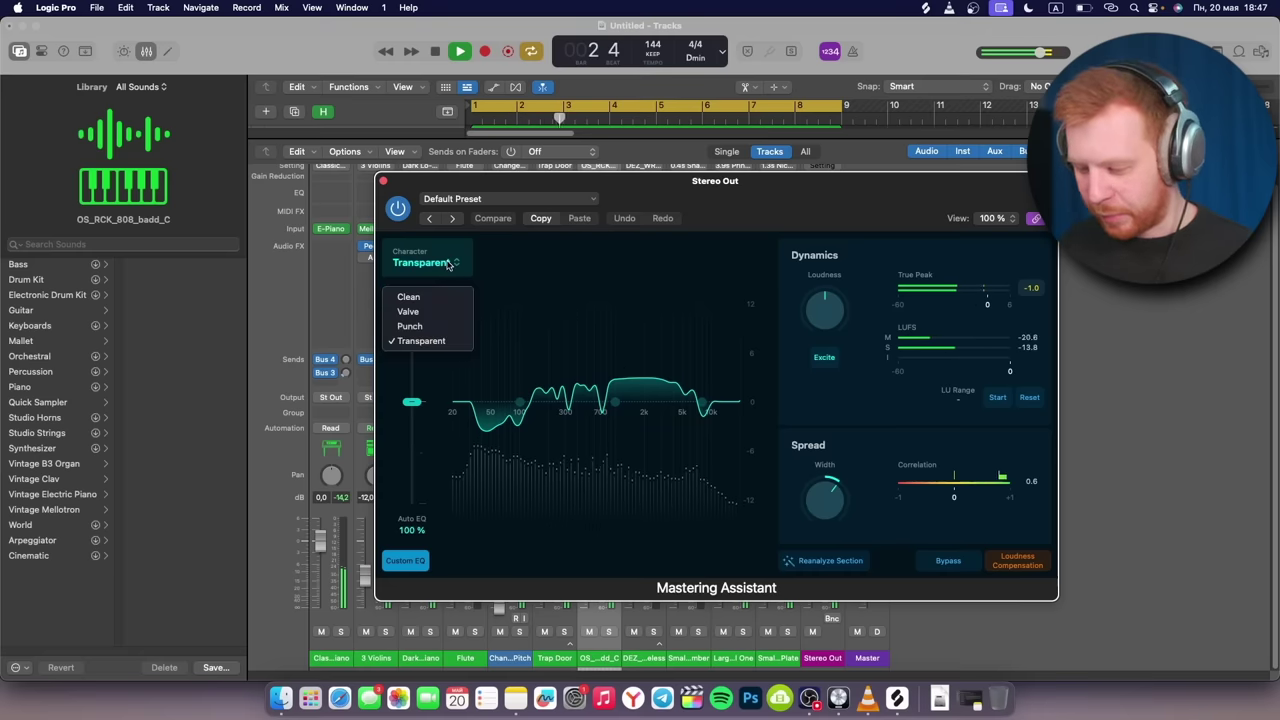
click(410, 326)
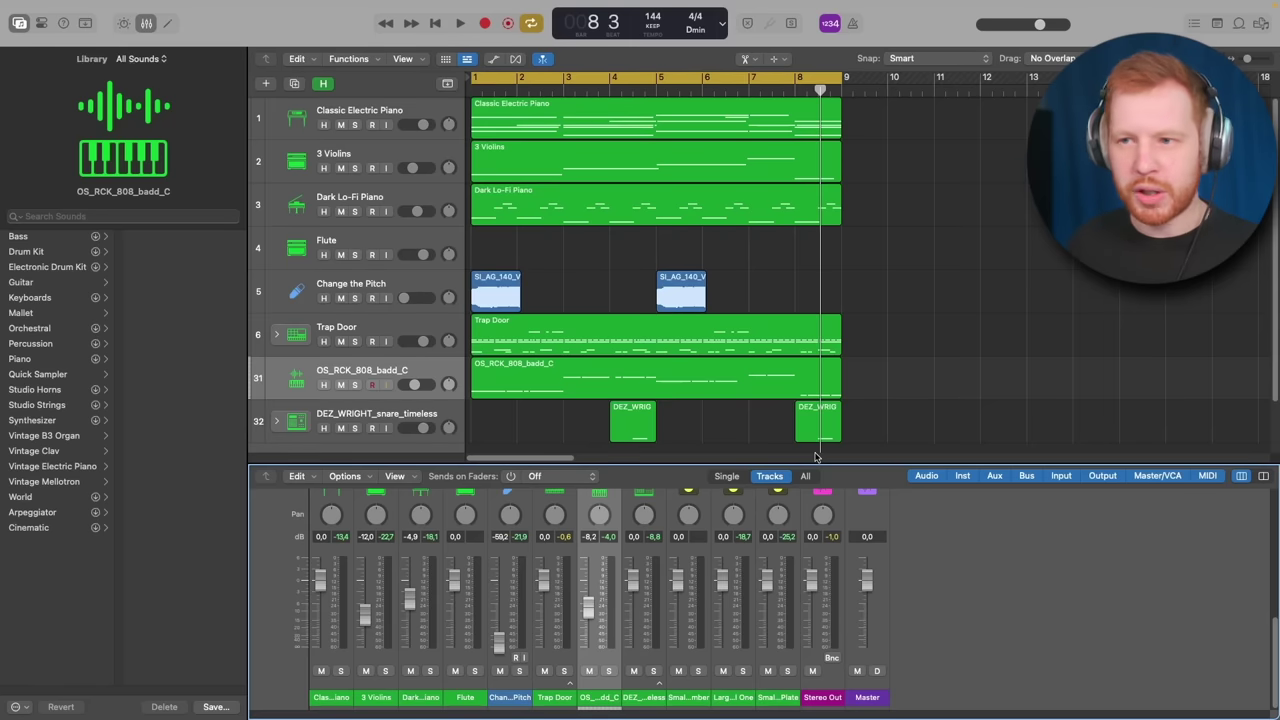